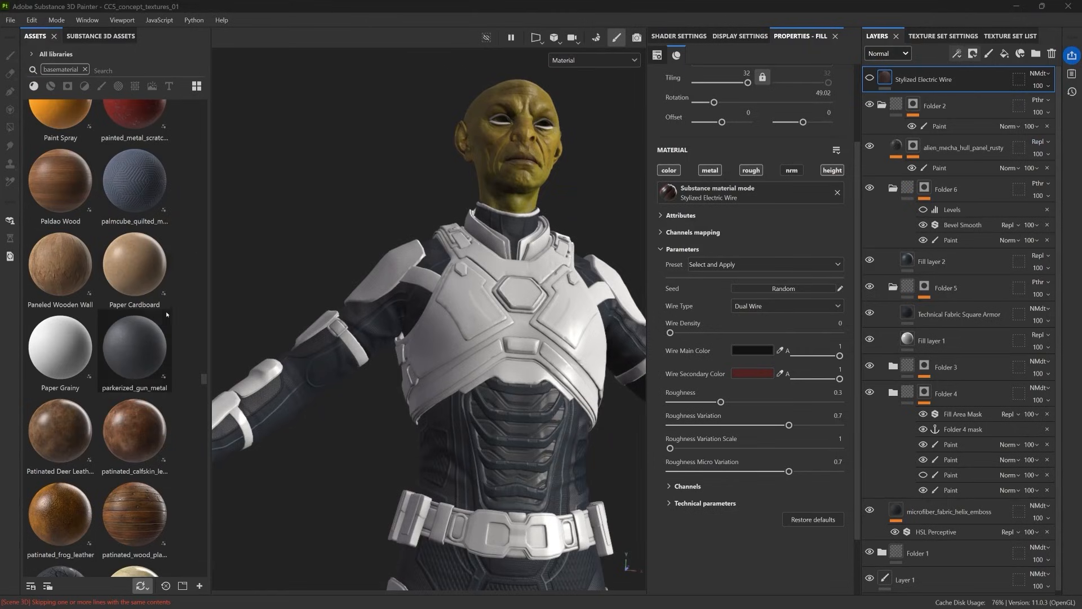
# Step: Show the Stylized Electric Wire layer, move it into Folder 2 above alien_mecha_hull_panel_rusty, and collapse the subfolders
pyautogui.click(870, 79)
pyautogui.moveTo(927, 83); pyautogui.dragTo(943, 133)
pyautogui.click(894, 189)
pyautogui.click(893, 214)
pyautogui.click(893, 268)
pyautogui.click(935, 121)
# Step: Make the Stylized Electric Wire colours near-black and set its Height Range to 0.16
pyautogui.click(764, 350)
pyautogui.click(705, 502)
pyautogui.scroll(-3, 765, 479)
pyautogui.moveTo(779, 502); pyautogui.dragTo(704, 502)
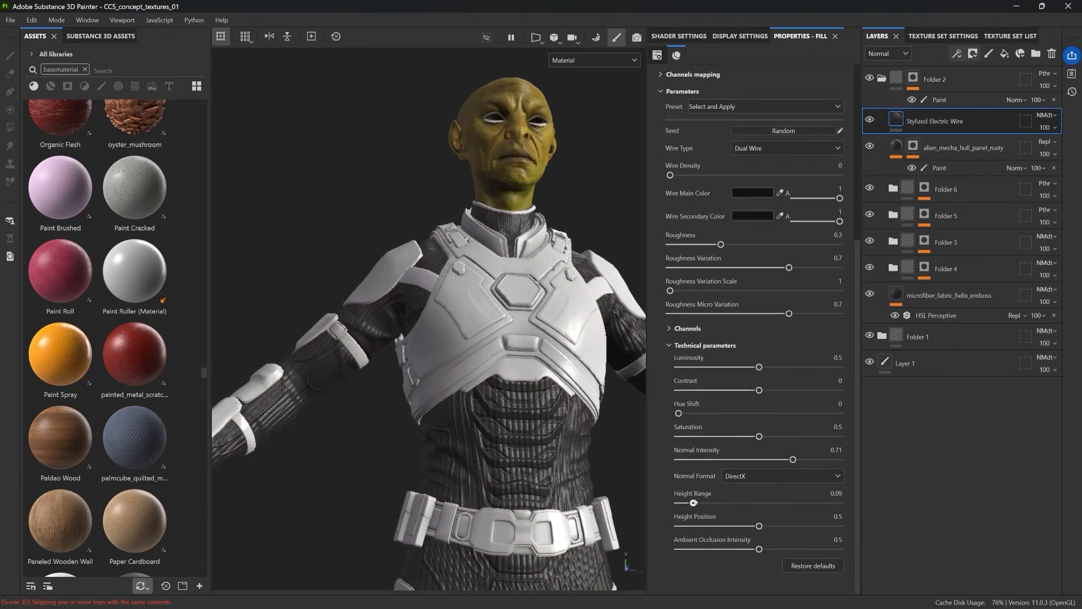
# Step: In the Height channel, set the Stylized Electric Wire layer's blending to Replace and Folder 2's blending to Passthrough
pyautogui.click(1047, 115)
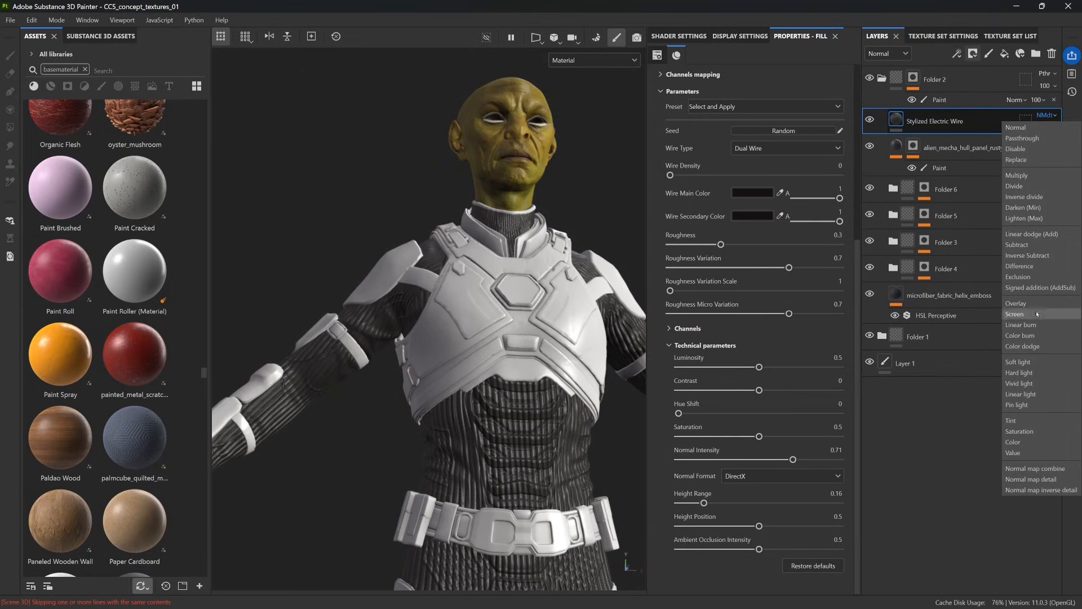
pyautogui.click(889, 54)
pyautogui.click(879, 114)
pyautogui.click(1047, 116)
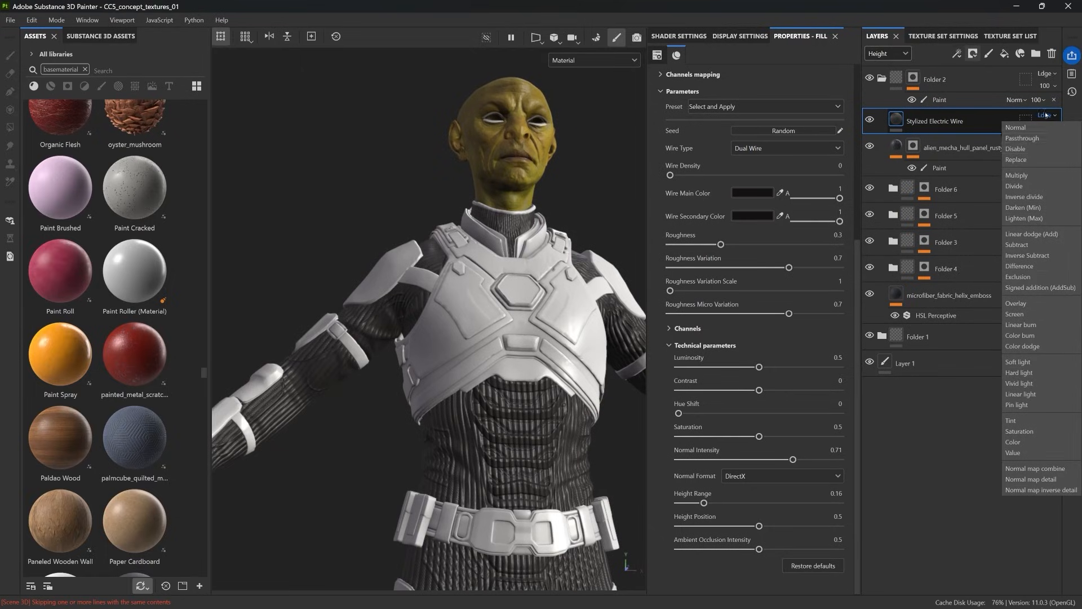
pyautogui.click(1039, 159)
pyautogui.click(1046, 73)
pyautogui.click(1040, 95)
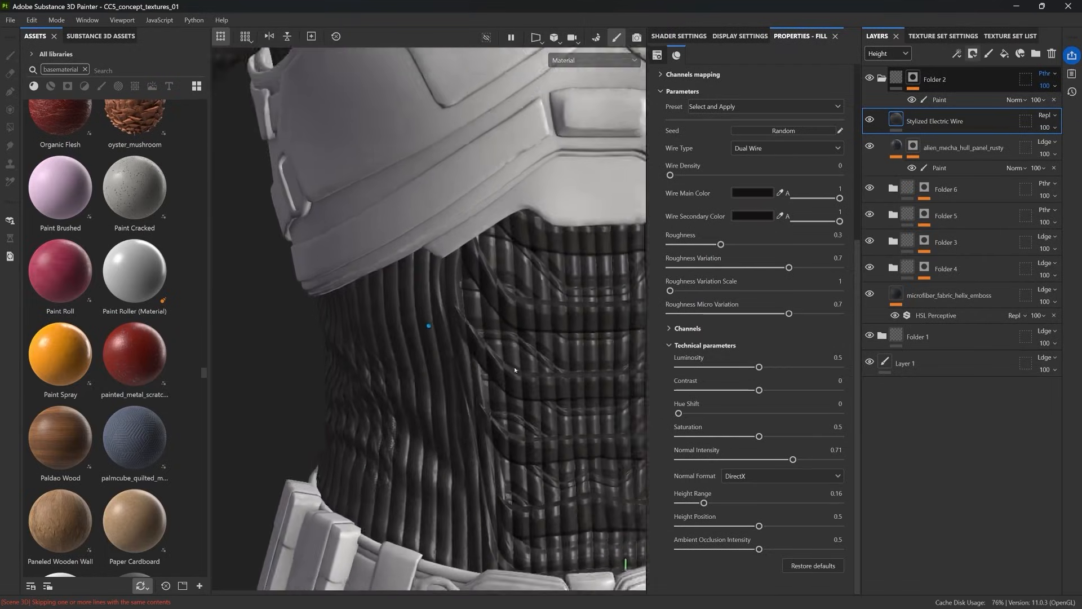
# Step: In the Normal channel, set the Stylized Electric Wire layer's blending mode to Replace
pyautogui.click(889, 54)
pyautogui.click(878, 102)
pyautogui.click(1046, 115)
pyautogui.click(1040, 159)
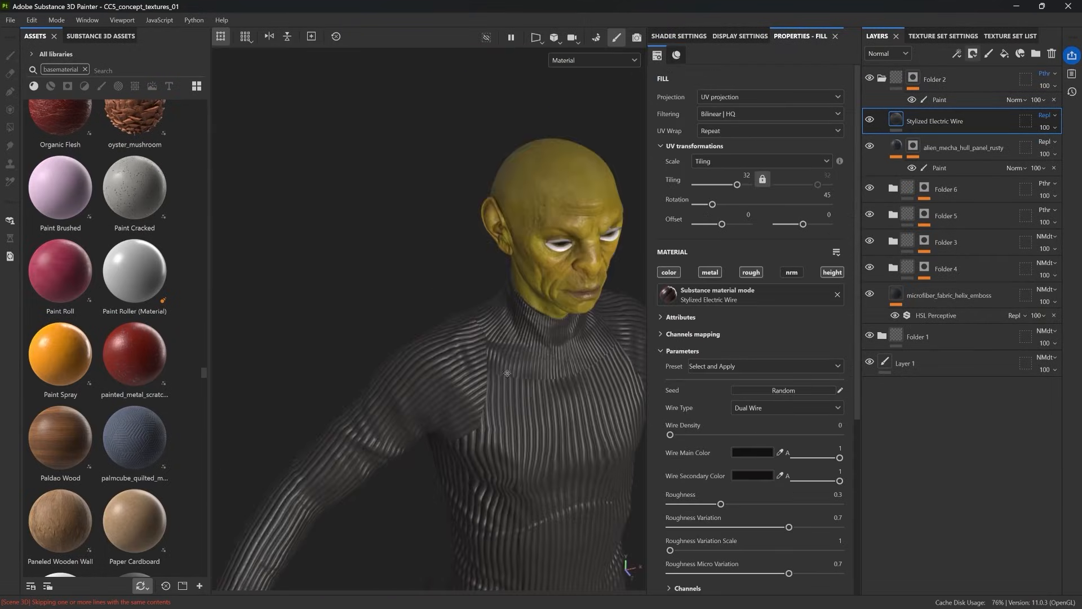
# Step: Add a paint effect to the Stylized Electric Wire mask and paint wires in white onto the isolated suit's shoulder
pyautogui.click(957, 54)
pyautogui.click(981, 79)
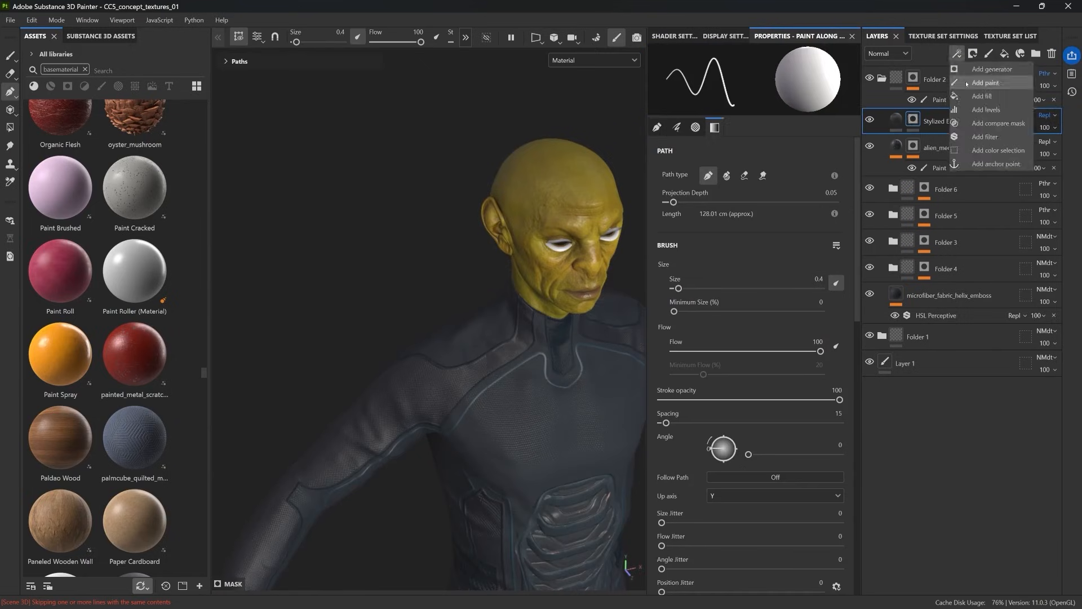
pyautogui.press(']')
pyautogui.hotkey('alt', 'q')
pyautogui.press('x')
pyautogui.moveTo(478, 340)
pyautogui.mouseDown()
pyautogui.moveTo(471, 370)
pyautogui.moveTo(415, 295)
pyautogui.moveTo(392, 352)
pyautogui.mouseUp()
# Step: Reduce the brush size to 1.94, extend the shoulder wire patch and trim its edges in black
pyautogui.press('[')
pyautogui.press('[')
pyautogui.press('[')
pyautogui.press('[')
pyautogui.press('[')
pyautogui.hotkey('alt', 'q')
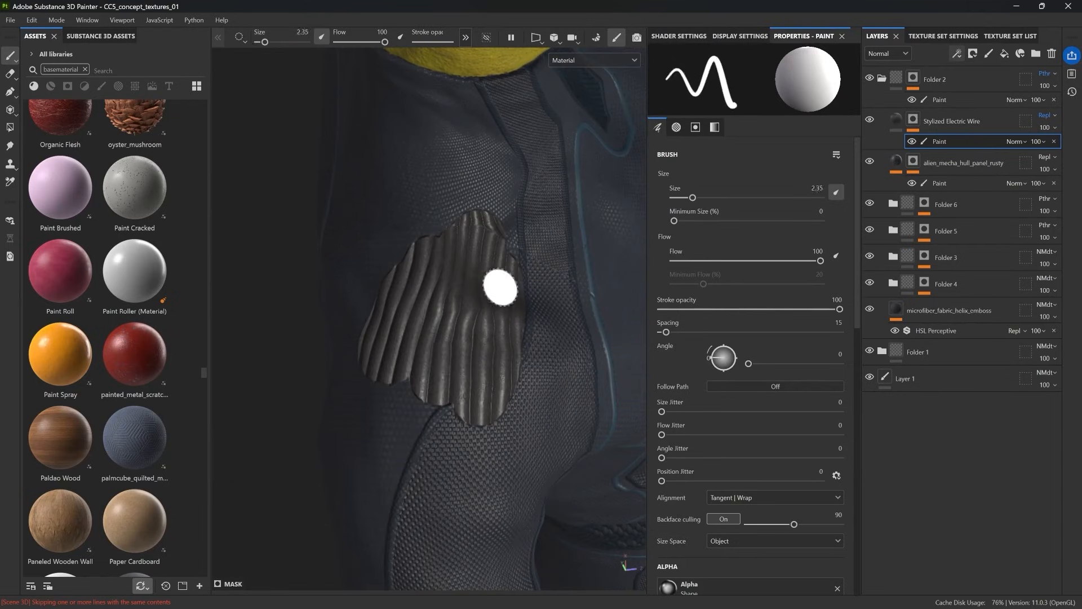
pyautogui.moveTo(366, 387)
pyautogui.keyDown('alt'); pyautogui.mouseDown()
pyautogui.moveTo(422, 357)
pyautogui.moveTo(389, 248)
pyautogui.mouseUp(); pyautogui.keyUp('alt')
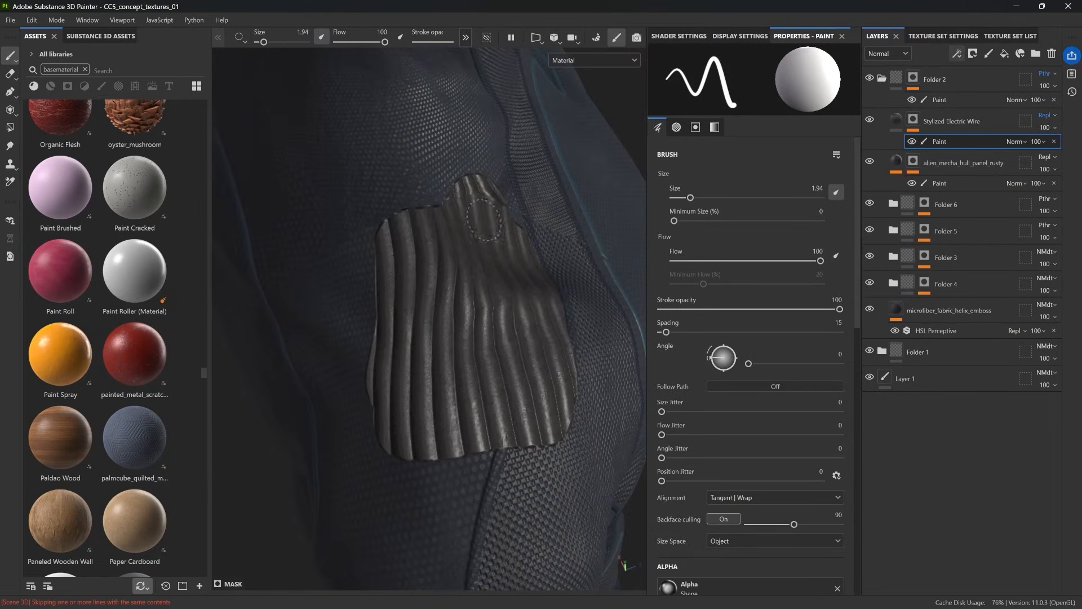
pyautogui.press('x')
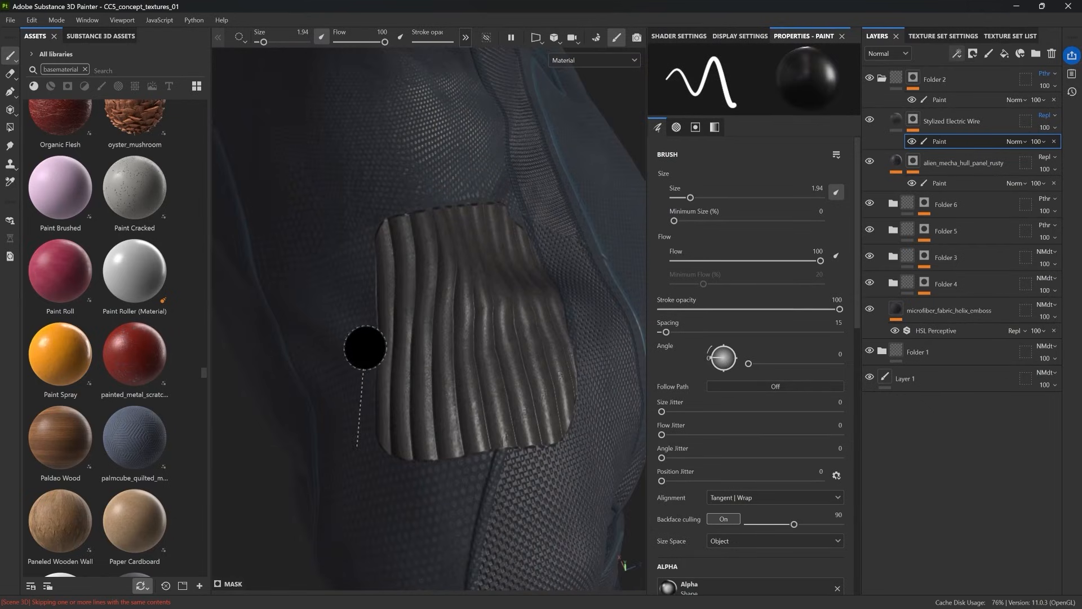
pyautogui.scroll(-5, 550, 374)
pyautogui.keyDown('alt'); pyautogui.moveTo(551, 374); pyautogui.dragTo(434, 417); pyautogui.keyUp('alt')
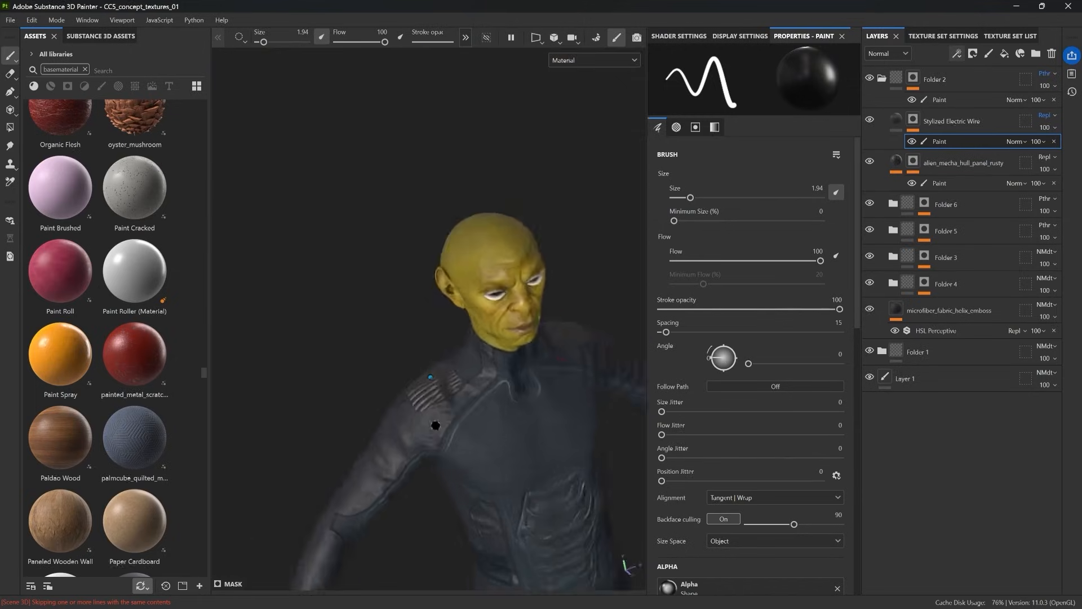
# Step: Fill out the shoulder wire patch in white, clean its outline in black and show the armour again
pyautogui.scroll(5, 435, 418)
pyautogui.press('x')
pyautogui.moveTo(412, 455)
pyautogui.mouseDown()
pyautogui.moveTo(474, 432)
pyautogui.moveTo(538, 384)
pyautogui.mouseUp()
pyautogui.hotkey('alt', 'q')
pyautogui.hotkey('alt', 'q')
pyautogui.moveTo(430, 469); pyautogui.dragTo(431, 478)
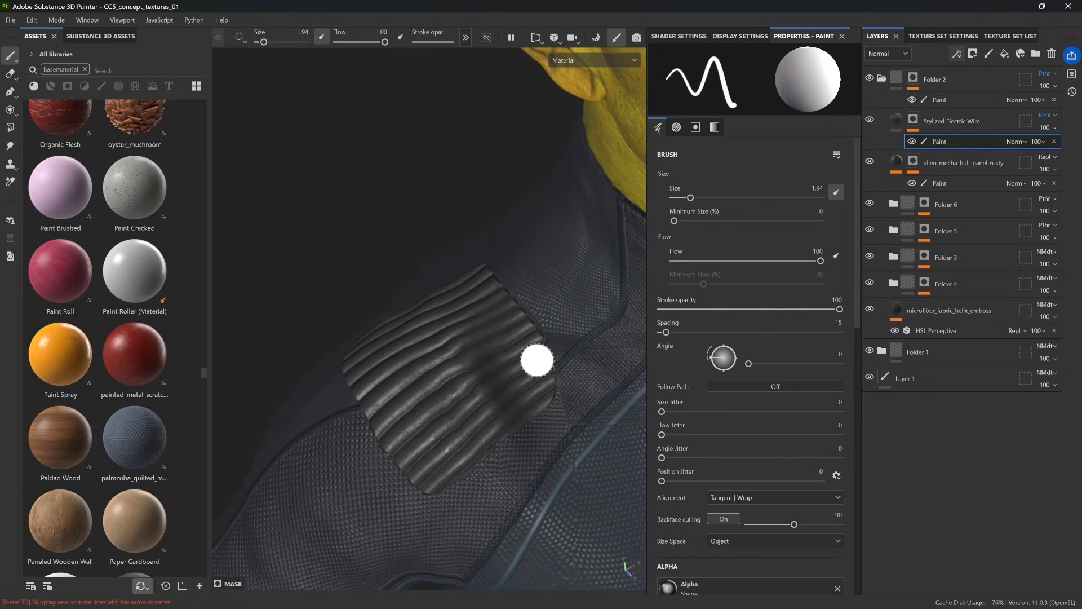
pyautogui.press('x')
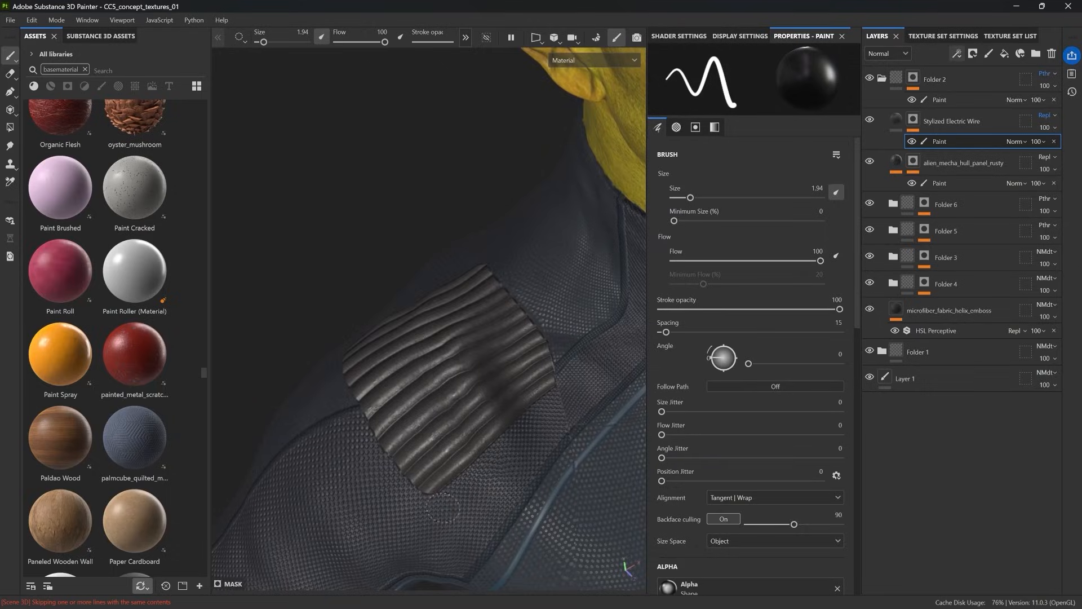
pyautogui.scroll(-5, 442, 507)
pyautogui.hotkey('alt', 'q')
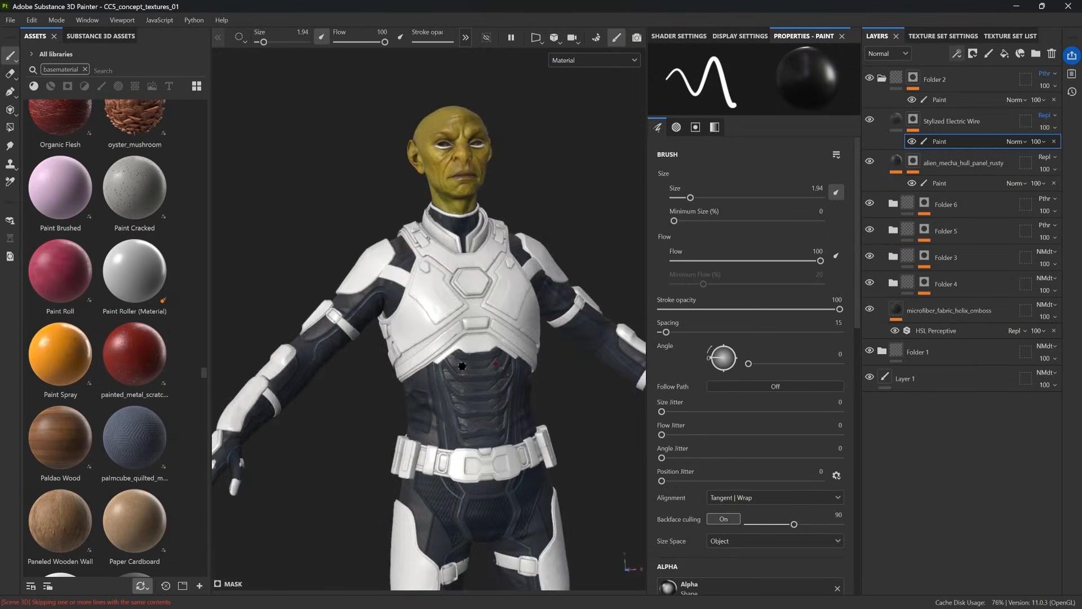
# Step: Paint wires across the elbow between the arm plates and move the Stylized Electric Wire layer directly below Folder 4
pyautogui.press('x')
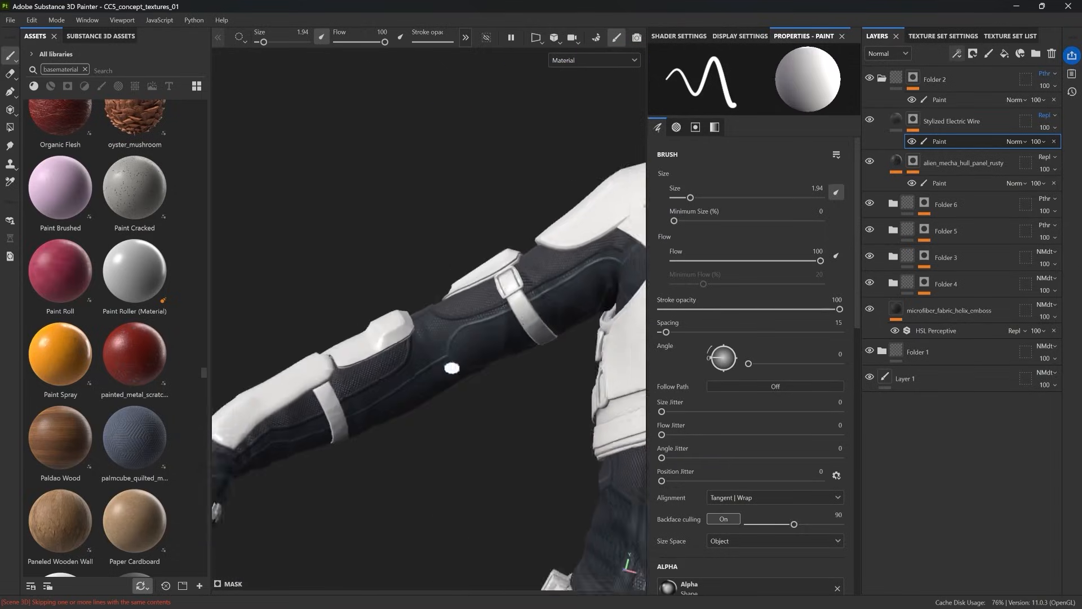
pyautogui.keyDown('alt'); pyautogui.moveTo(451, 366); pyautogui.dragTo(473, 352); pyautogui.keyUp('alt')
pyautogui.moveTo(614, 246); pyautogui.dragTo(504, 302)
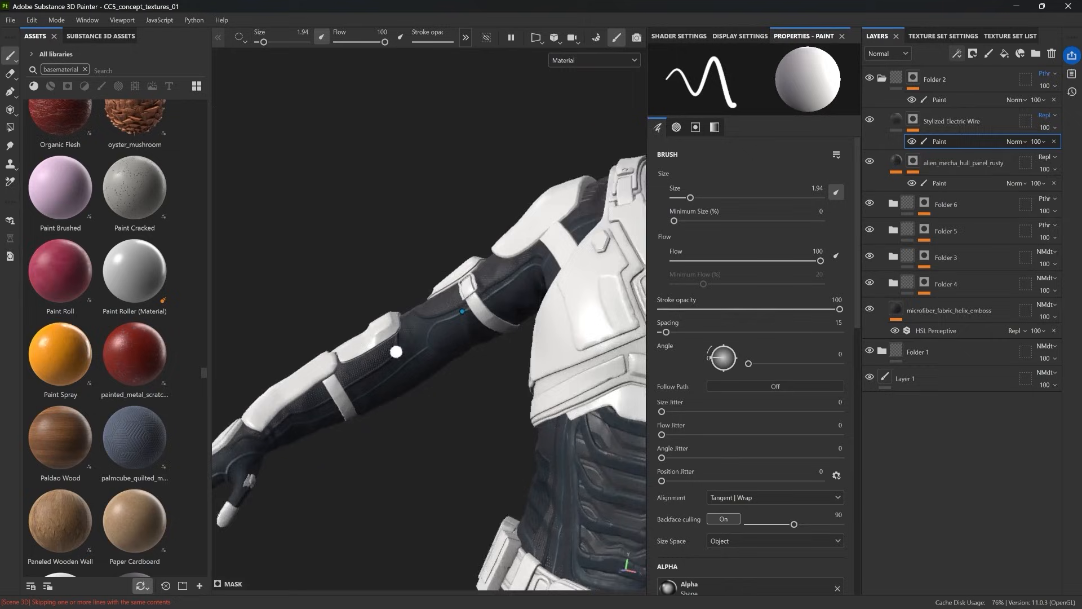
pyautogui.moveTo(951, 120); pyautogui.dragTo(947, 271)
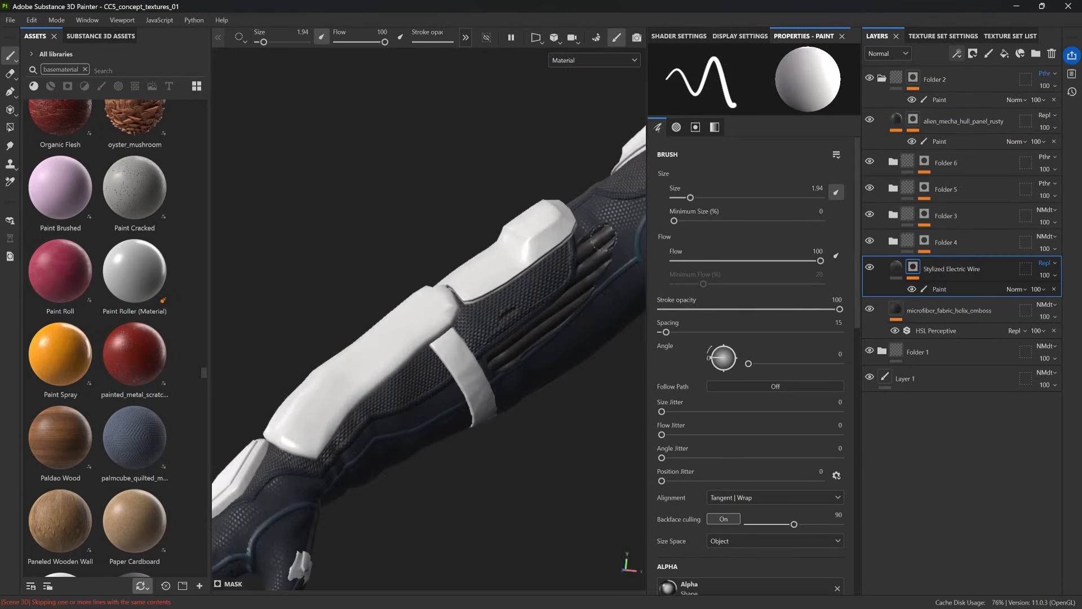
# Step: Paint the wire mask across the back of the hand, just behind the knuckle plates
pyautogui.keyDown('alt'); pyautogui.moveTo(603, 237); pyautogui.dragTo(489, 251); pyautogui.keyUp('alt')
pyautogui.scroll(-4, 372, 381)
pyautogui.moveTo(497, 341)
pyautogui.keyDown('alt'); pyautogui.mouseDown()
pyautogui.moveTo(372, 381)
pyautogui.moveTo(383, 447)
pyautogui.mouseUp(); pyautogui.keyUp('alt')
pyautogui.scroll(5, 379, 421)
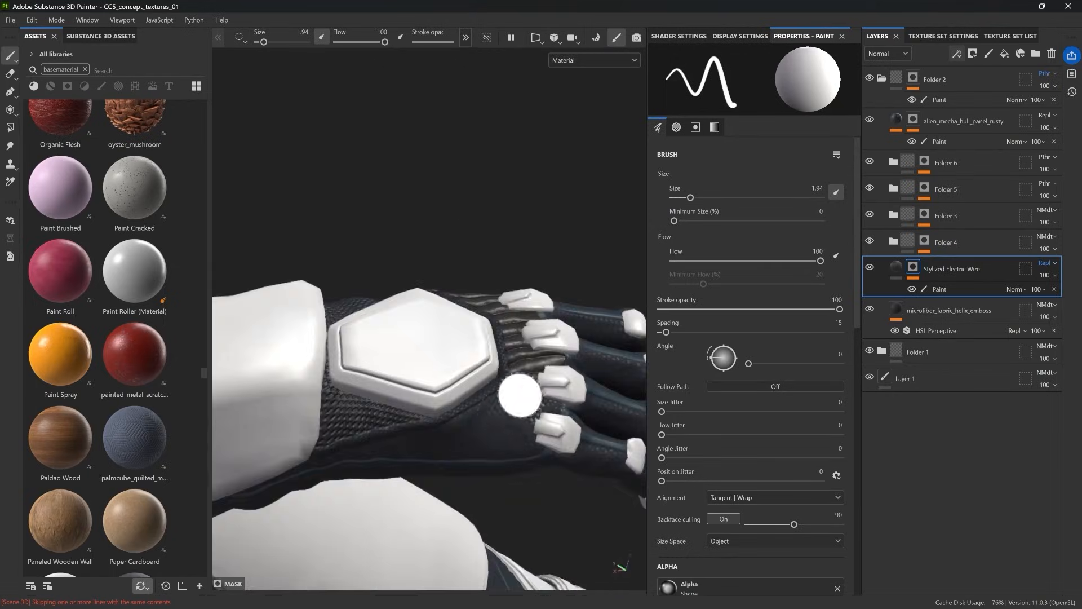
# Step: Paint wires along the arm in the HORIZONTAL layer's mask with brush size 3.54
pyautogui.moveTo(417, 295); pyautogui.dragTo(584, 177)
pyautogui.moveTo(350, 347)
pyautogui.keyDown('alt'); pyautogui.mouseDown()
pyautogui.moveTo(234, 403)
pyautogui.moveTo(426, 399)
pyautogui.moveTo(387, 387)
pyautogui.mouseUp(); pyautogui.keyUp('alt')
pyautogui.keyDown('alt'); pyautogui.moveTo(532, 367); pyautogui.dragTo(358, 399); pyautogui.keyUp('alt')
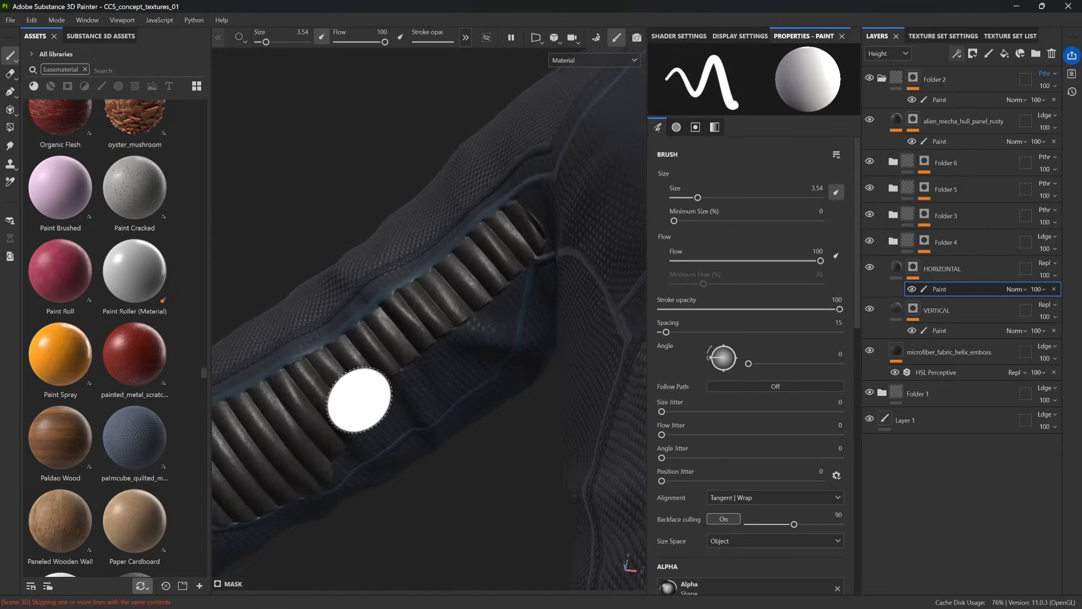
# Step: Move the HORIZONTAL and VERTICAL wire layers together to the top of Folder 2
pyautogui.keyDown('shift'); pyautogui.click(940, 307); pyautogui.keyUp('shift')
pyautogui.moveTo(941, 277); pyautogui.dragTo(945, 109)
pyautogui.moveTo(256, 510)
pyautogui.mouseDown()
pyautogui.moveTo(434, 373)
pyautogui.moveTo(529, 227)
pyautogui.moveTo(488, 507)
pyautogui.mouseUp()
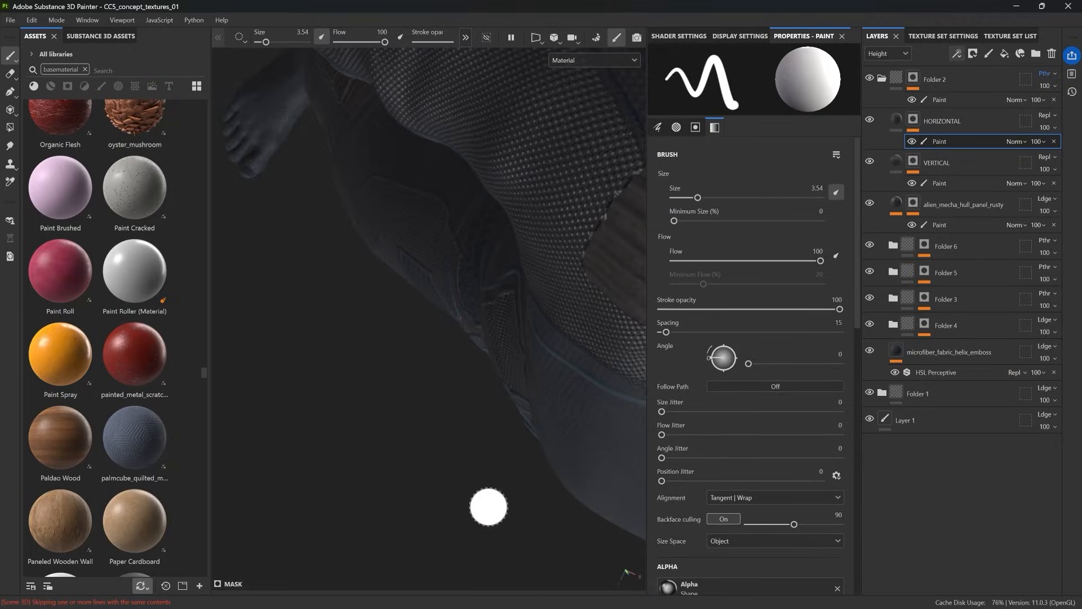
pyautogui.keyDown('alt'); pyautogui.moveTo(494, 465); pyautogui.dragTo(493, 450); pyautogui.keyUp('alt')
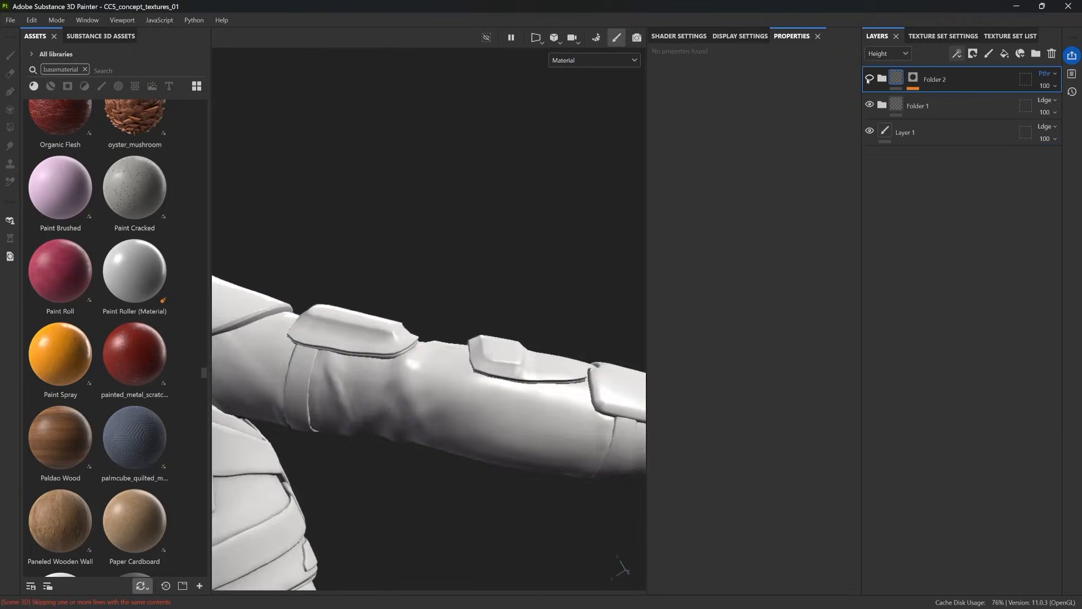
# Step: Examine the wire detailing on the full character from the back, side and front
pyautogui.scroll(-10, 494, 279)
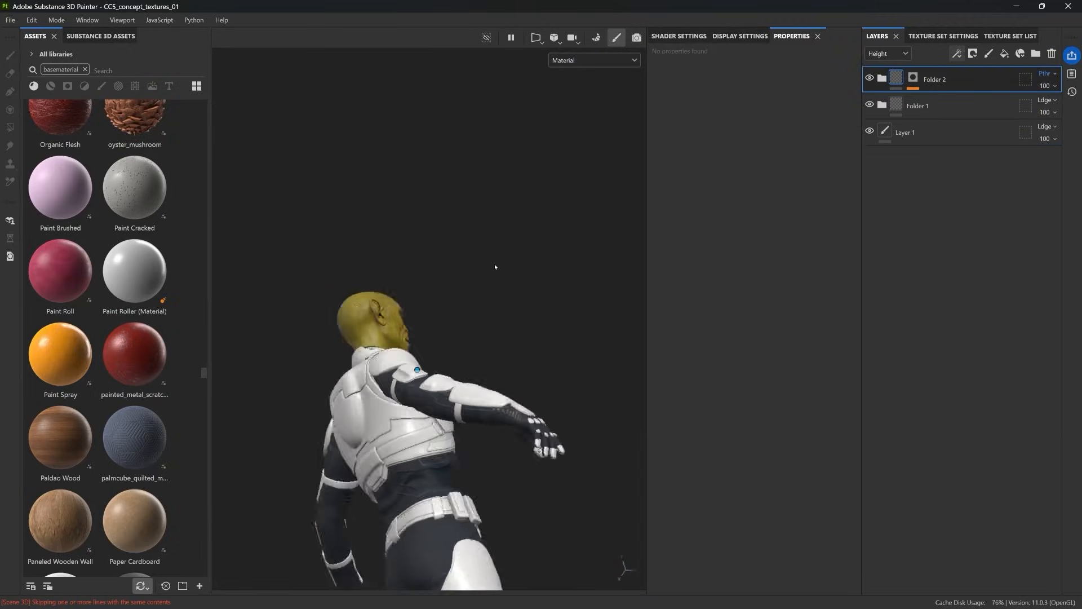
pyautogui.keyDown('alt'); pyautogui.moveTo(493, 283); pyautogui.dragTo(394, 301); pyautogui.keyUp('alt')
pyautogui.keyDown('shift'); pyautogui.moveTo(428, 327); pyautogui.dragTo(519, 333, button='right'); pyautogui.keyUp('shift')
pyautogui.keyDown('alt'); pyautogui.moveTo(530, 352); pyautogui.dragTo(539, 282, button='middle'); pyautogui.keyUp('alt')
pyautogui.keyDown('shift'); pyautogui.moveTo(539, 283); pyautogui.dragTo(530, 306, button='right'); pyautogui.keyUp('shift')
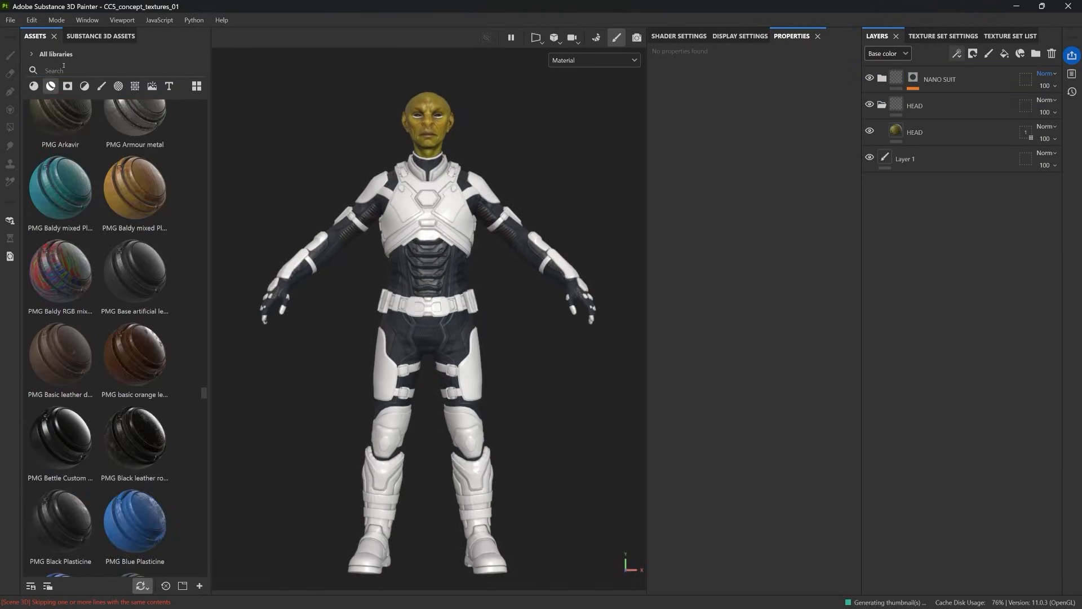
# Step: Search the smart materials for PMG and browse them for a painted metal suited to the chest armour
pyautogui.click(63, 68)
pyautogui.write('PMG')
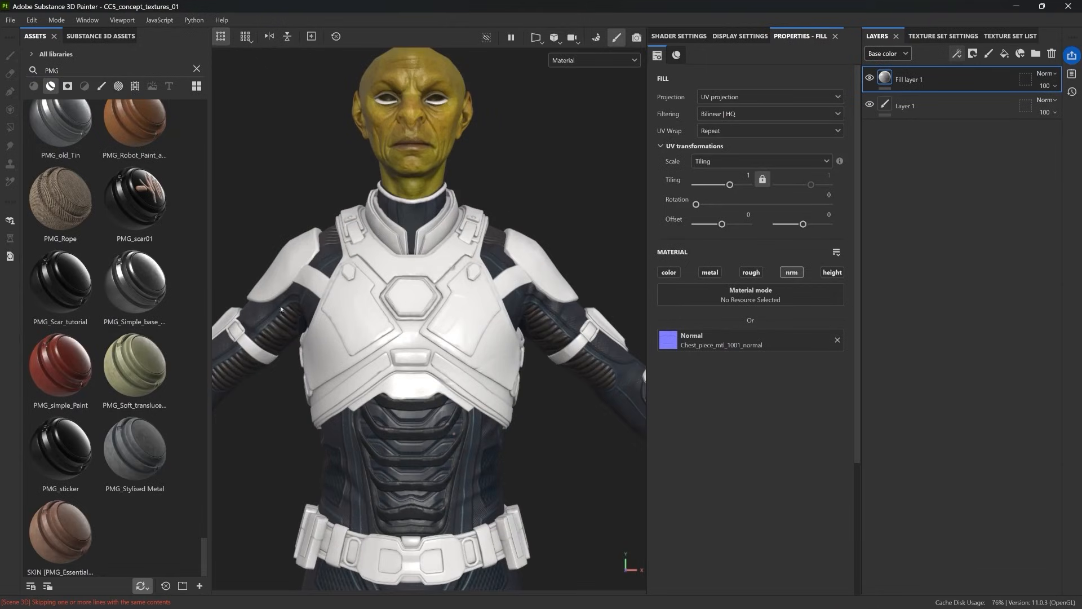
pyautogui.scroll(3, 160, 335)
pyautogui.scroll(-3, 159, 335)
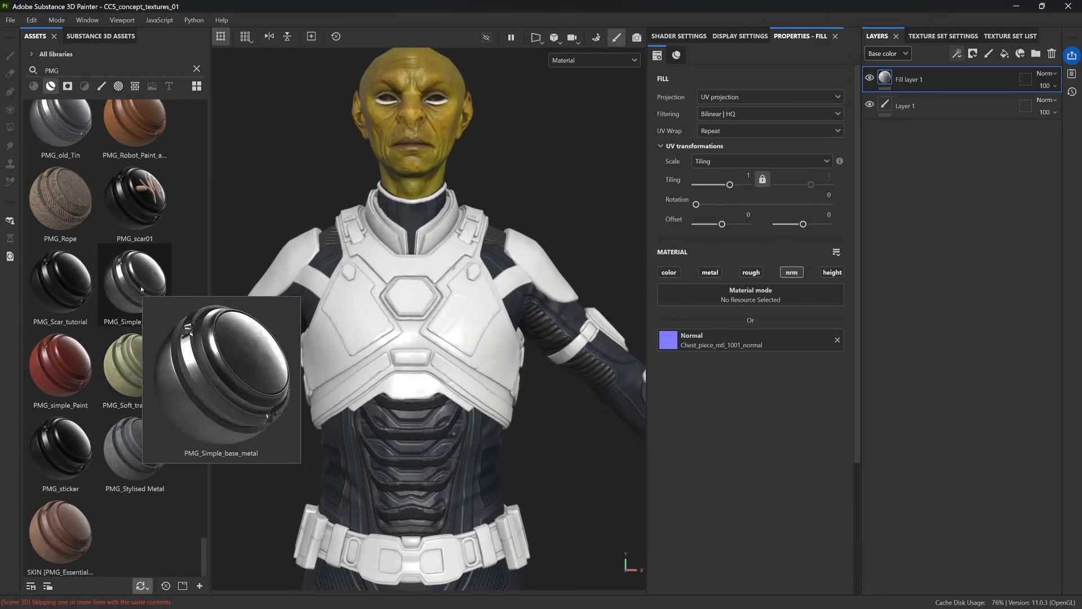
pyautogui.scroll(6, 142, 289)
pyautogui.scroll(10, 120, 277)
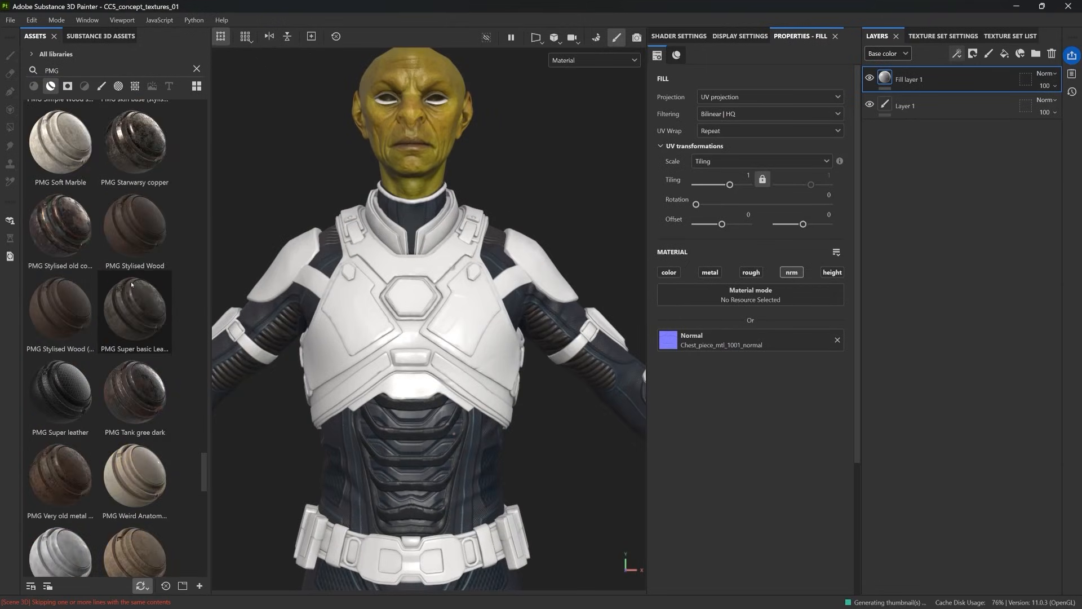
pyautogui.scroll(8, 118, 293)
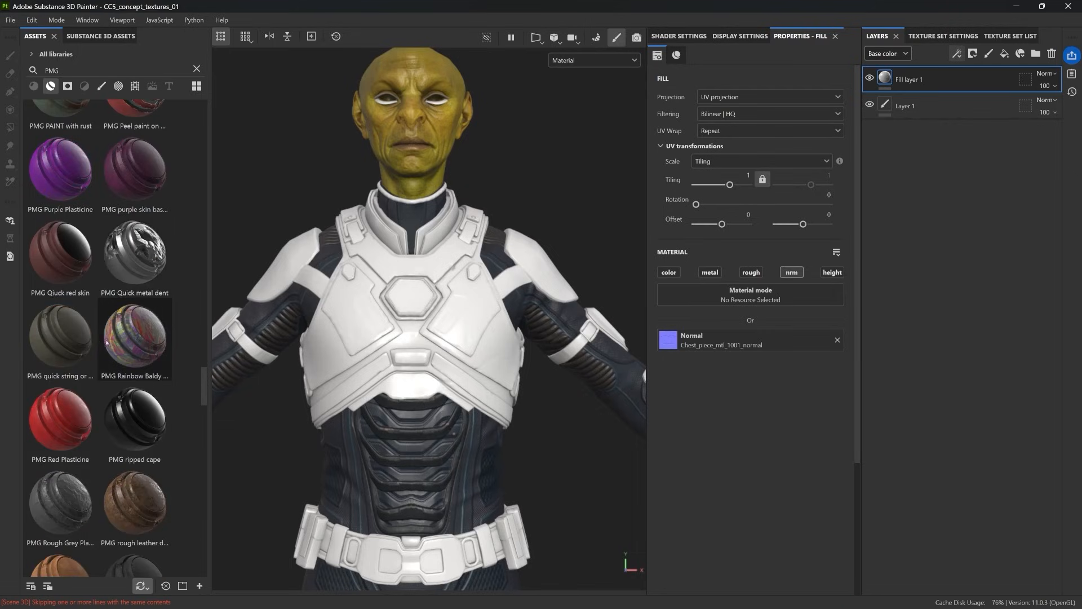
pyautogui.scroll(6, 91, 302)
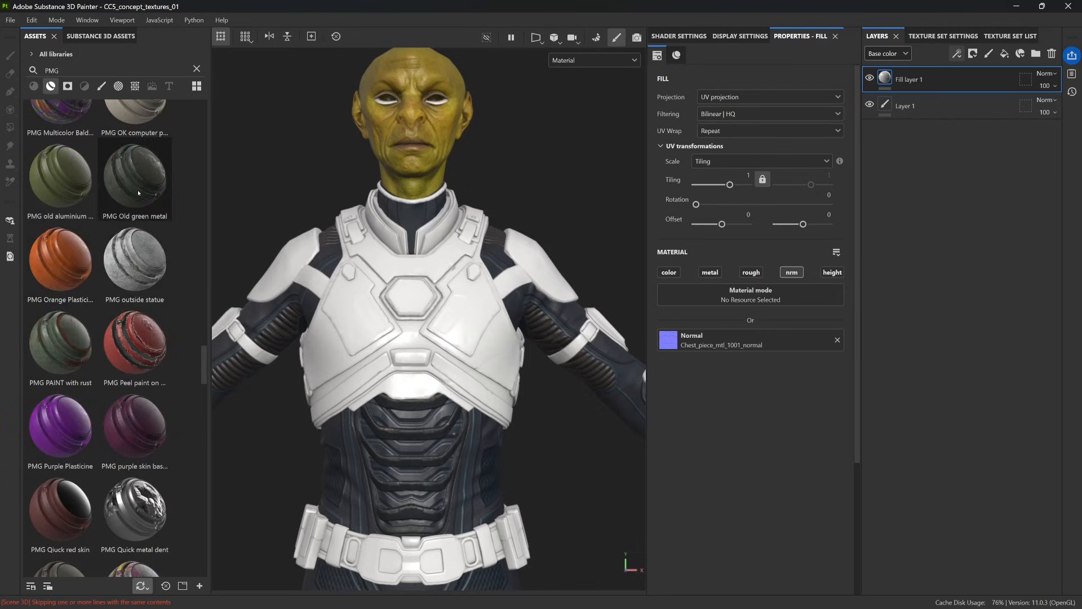
# Step: Try the PMG Old green metal smart material on the chest piece
pyautogui.moveTo(135, 434); pyautogui.dragTo(465, 330)
pyautogui.scroll(-1, 453, 280)
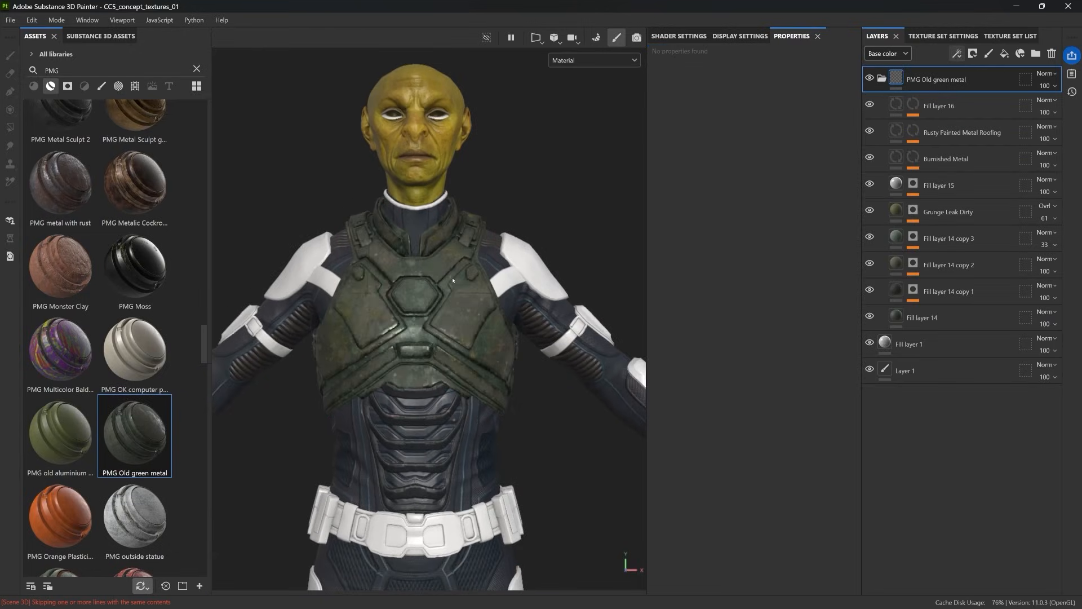
pyautogui.keyDown('alt'); pyautogui.moveTo(466, 269); pyautogui.dragTo(493, 242); pyautogui.keyUp('alt')
pyautogui.keyDown('alt'); pyautogui.moveTo(493, 243); pyautogui.dragTo(539, 225, button='right'); pyautogui.keyUp('alt')
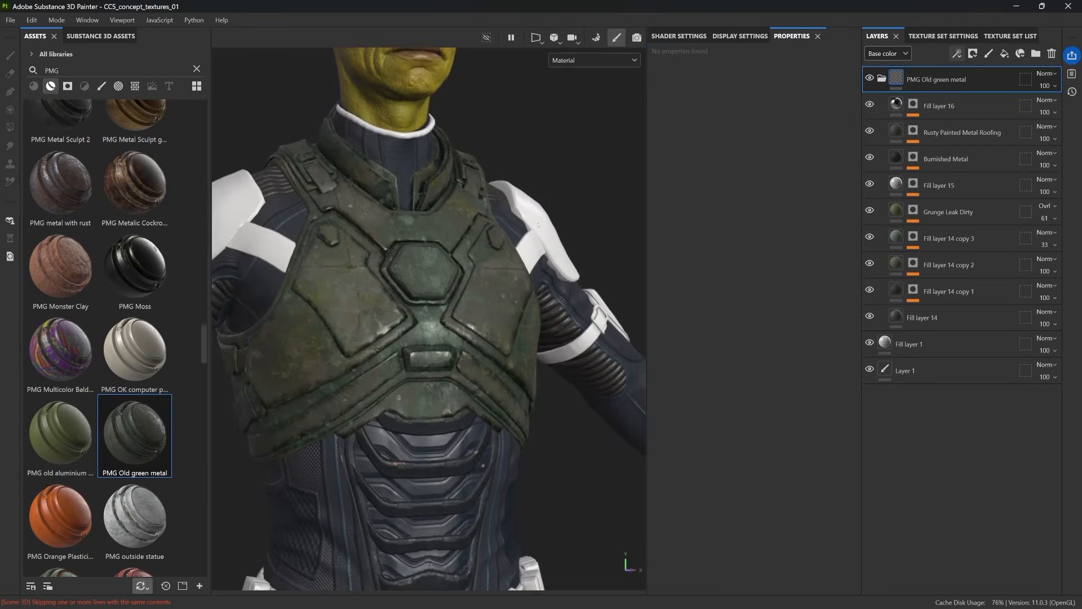
pyautogui.keyDown('alt'); pyautogui.moveTo(538, 217); pyautogui.dragTo(548, 273, button='middle'); pyautogui.keyUp('alt')
pyautogui.hotkey('ctrl', 'z')
# Step: Apply the PMG old aluminium smart material to the chest piece without its mask, grouped in a folder named METAL COVER
pyautogui.moveTo(61, 434); pyautogui.dragTo(408, 368)
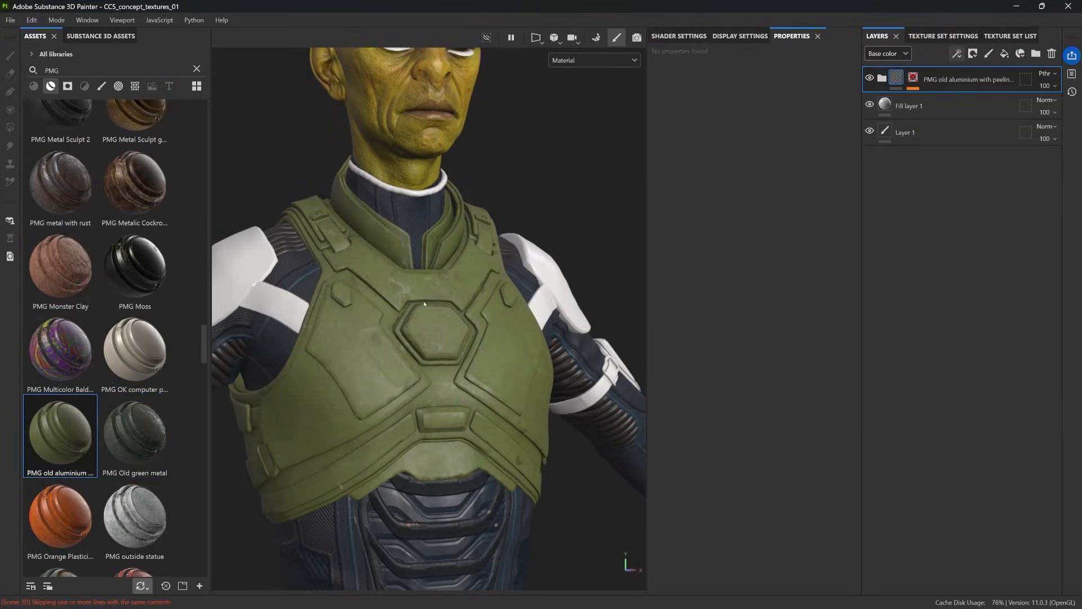
pyautogui.click(869, 80)
pyautogui.click(869, 80)
pyautogui.keyDown('shift'); pyautogui.click(913, 78); pyautogui.keyUp('shift')
pyautogui.click(975, 99)
pyautogui.click(1053, 100)
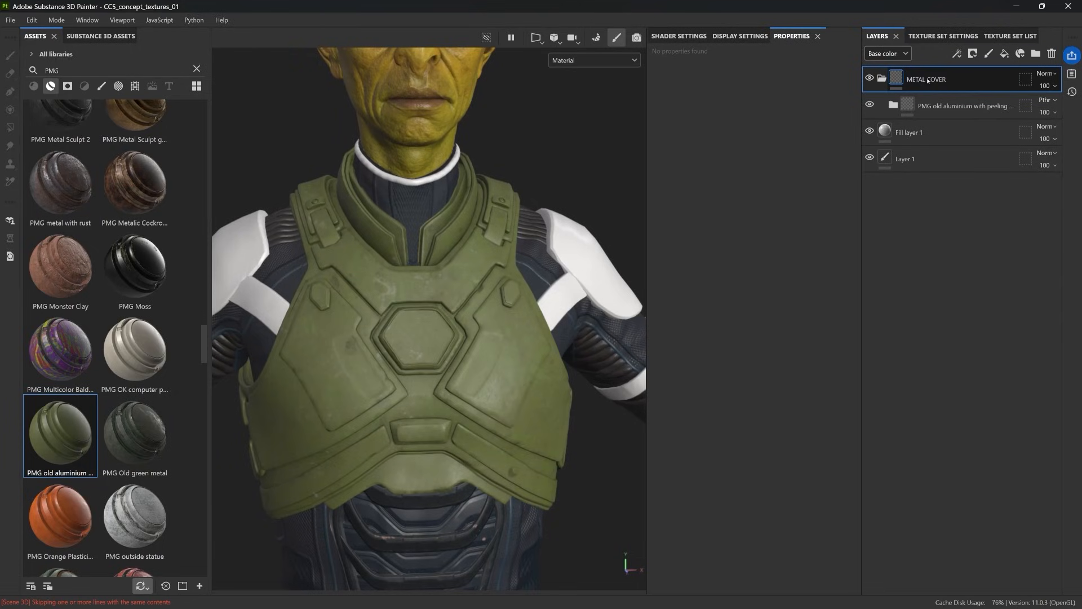
# Step: Apply the PMG_Simple_base_metal smart material to the chest piece and group it in a folder named METAL
pyautogui.scroll(-10, 102, 386)
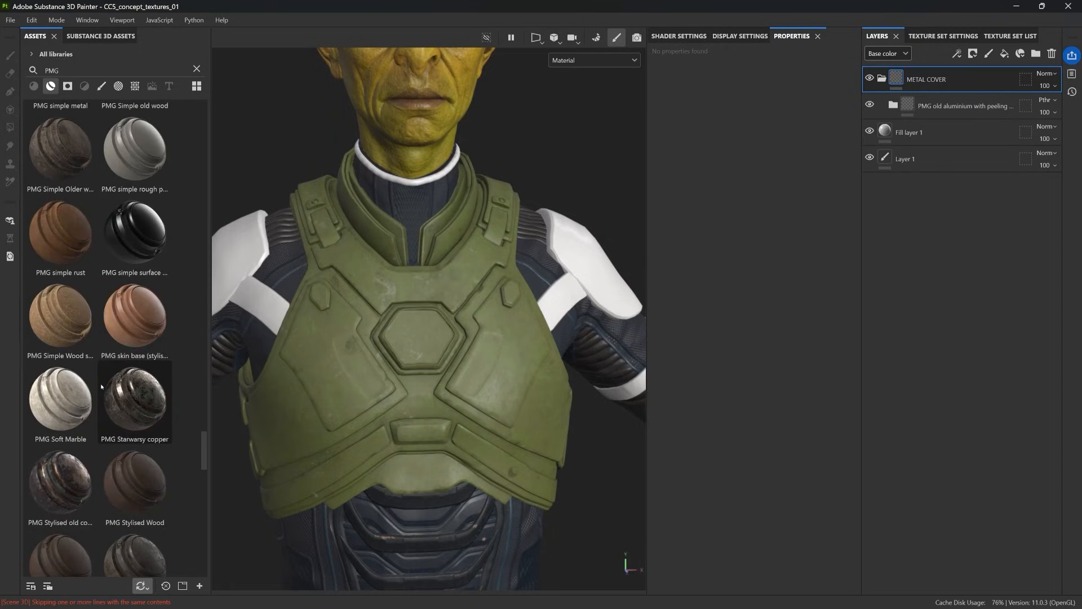
pyautogui.scroll(-10, 102, 387)
pyautogui.moveTo(138, 285); pyautogui.dragTo(382, 302)
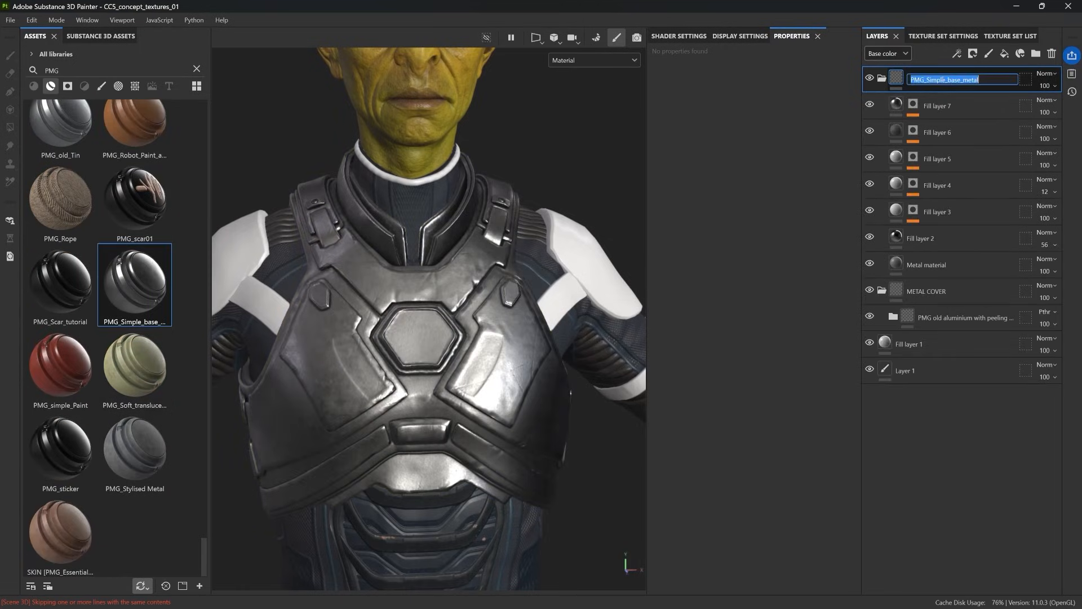
pyautogui.hotkey('ctrl', 'g')
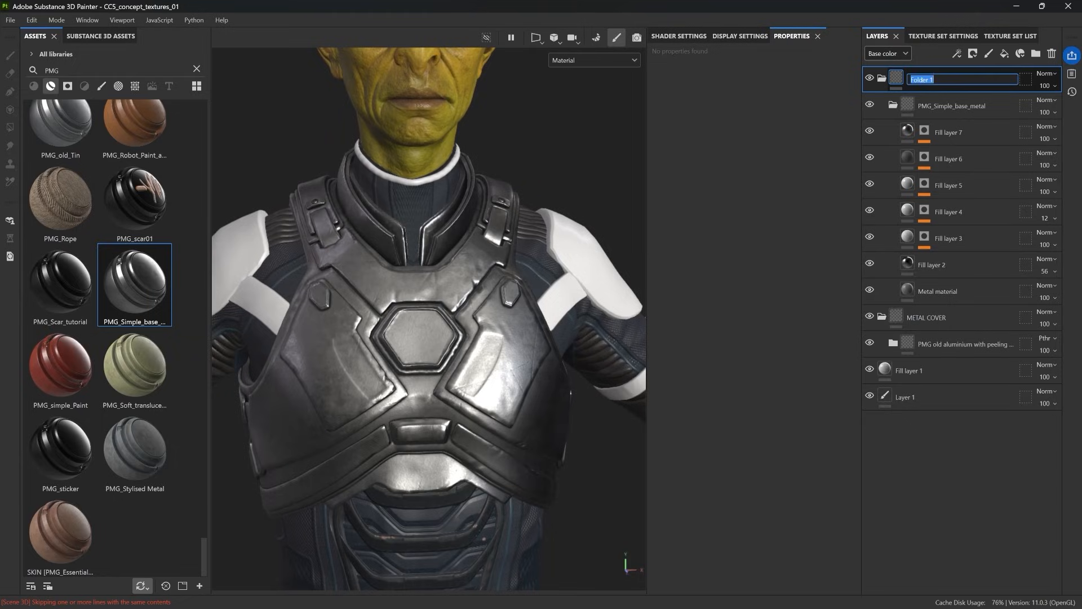
# Step: Compare the chest piece with the METAL folder hidden and shown, and collapse the METAL and METAL COVER folders
pyautogui.click(871, 78)
pyautogui.click(871, 78)
pyautogui.click(882, 78)
pyautogui.click(882, 106)
# Step: Search the smart masks for "gun" and apply the Gun Edges smart mask to the METAL folder
pyautogui.click(67, 86)
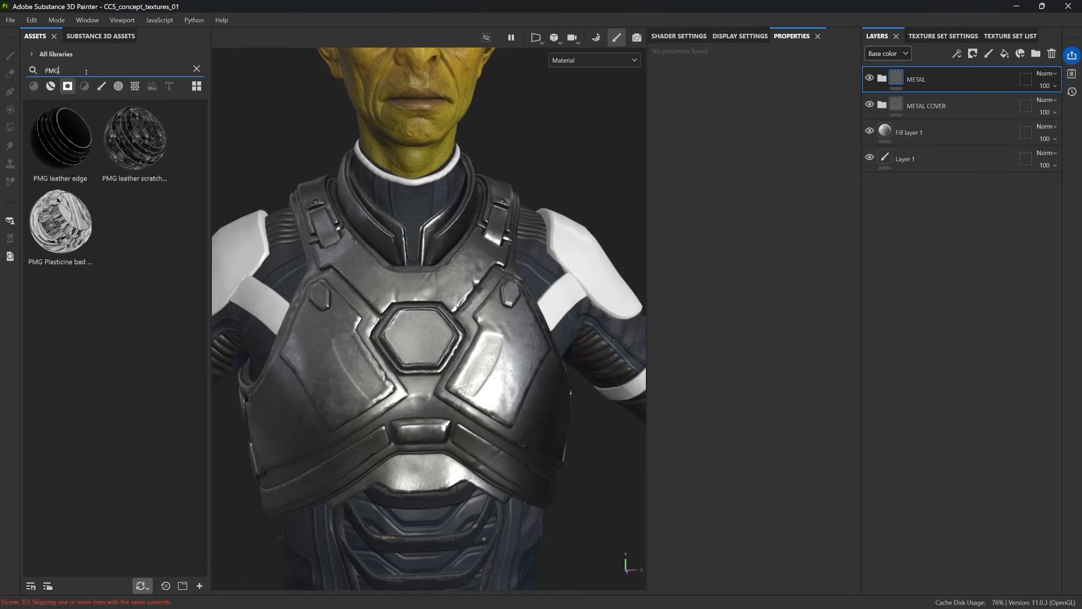
pyautogui.press('BackSpace')
pyautogui.press('BackSpace')
pyautogui.press('BackSpace')
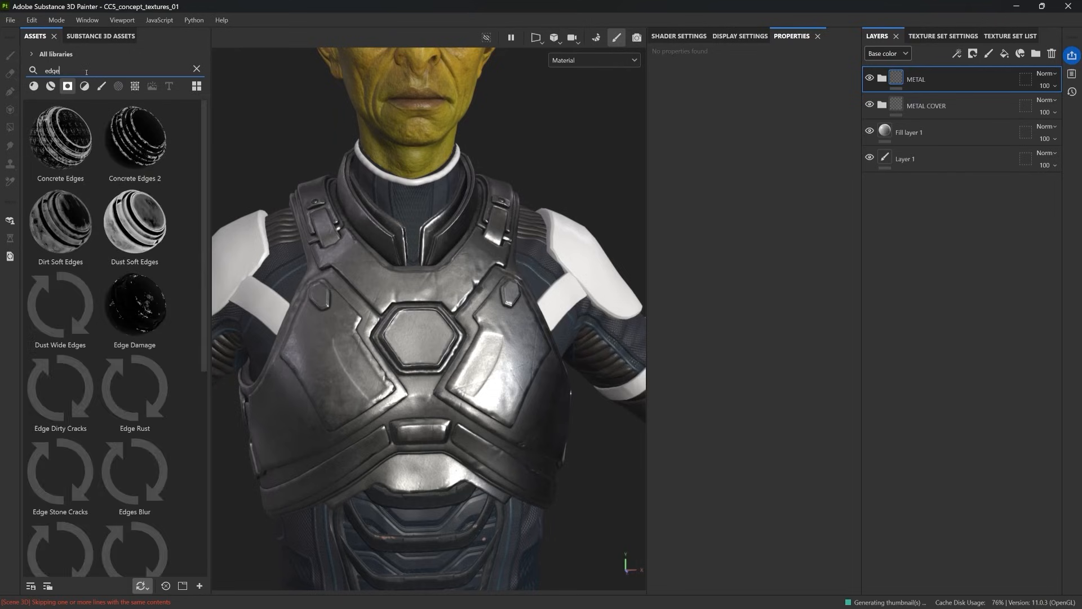
pyautogui.write('gun')
pyautogui.moveTo(60, 223); pyautogui.dragTo(912, 80)
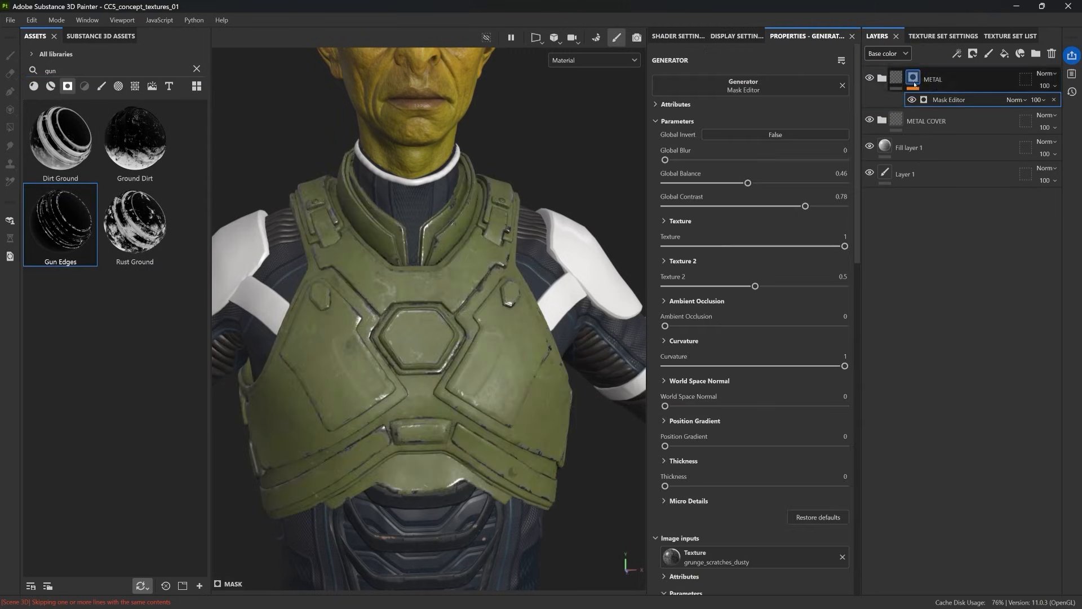
# Step: Set the METAL mask's global contrast to 0.84, Texture to 0.44, Texture 2 to 0.83 and ambient occlusion to 0.27
pyautogui.moveTo(718, 185); pyautogui.dragTo(742, 186)
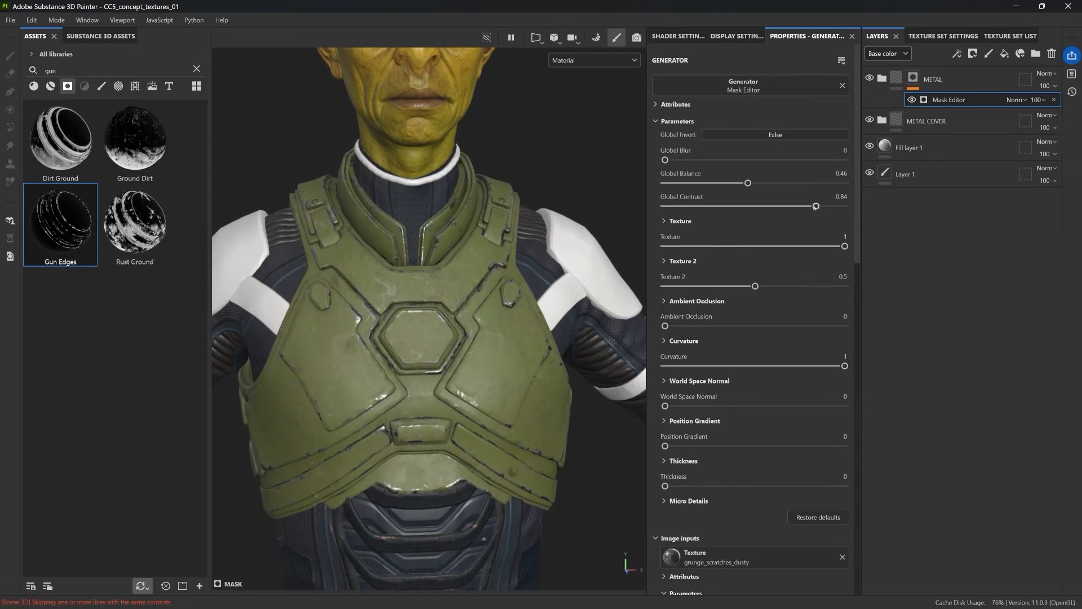
pyautogui.click(739, 247)
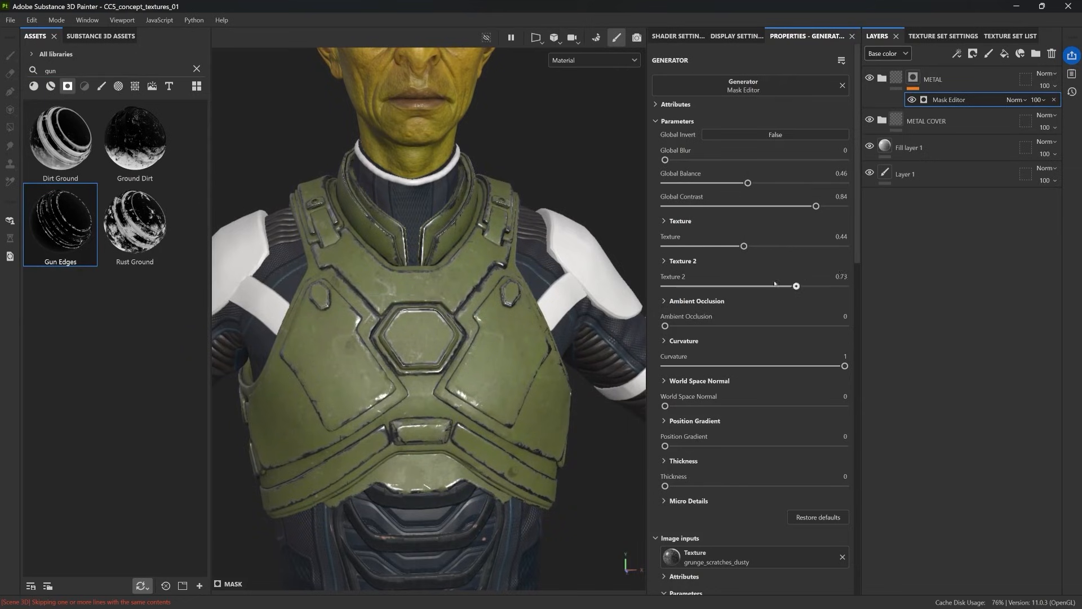
pyautogui.moveTo(781, 325); pyautogui.dragTo(712, 325)
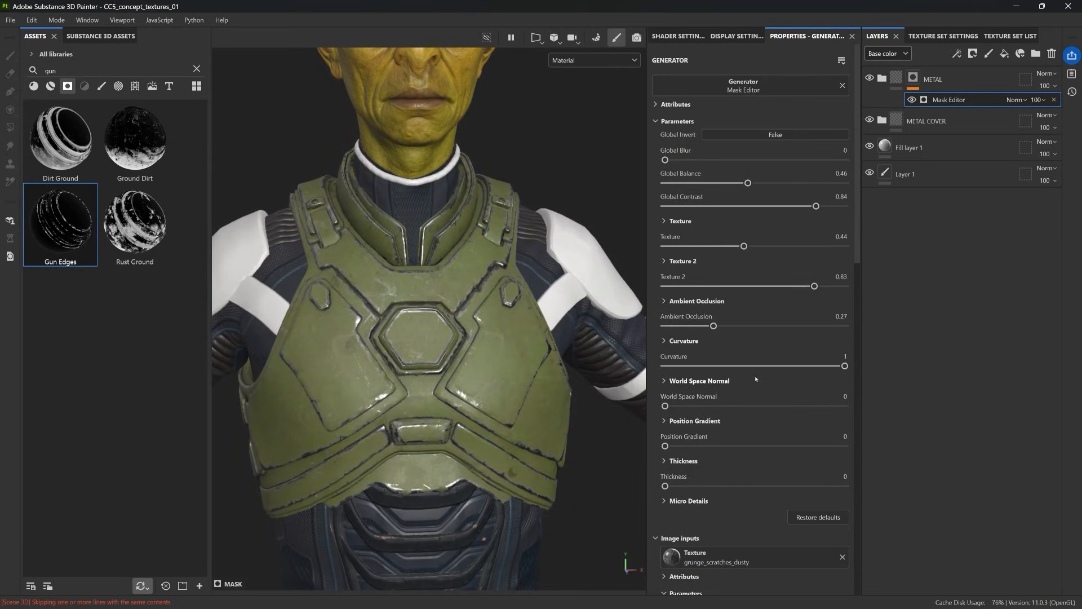
# Step: Adjust the METAL mask's curvature details, setting Soft to 0.37, Large to 0.02 and Big to 0.07
pyautogui.click(683, 341)
pyautogui.scroll(-2, 856, 357)
pyautogui.moveTo(844, 352); pyautogui.dragTo(656, 353)
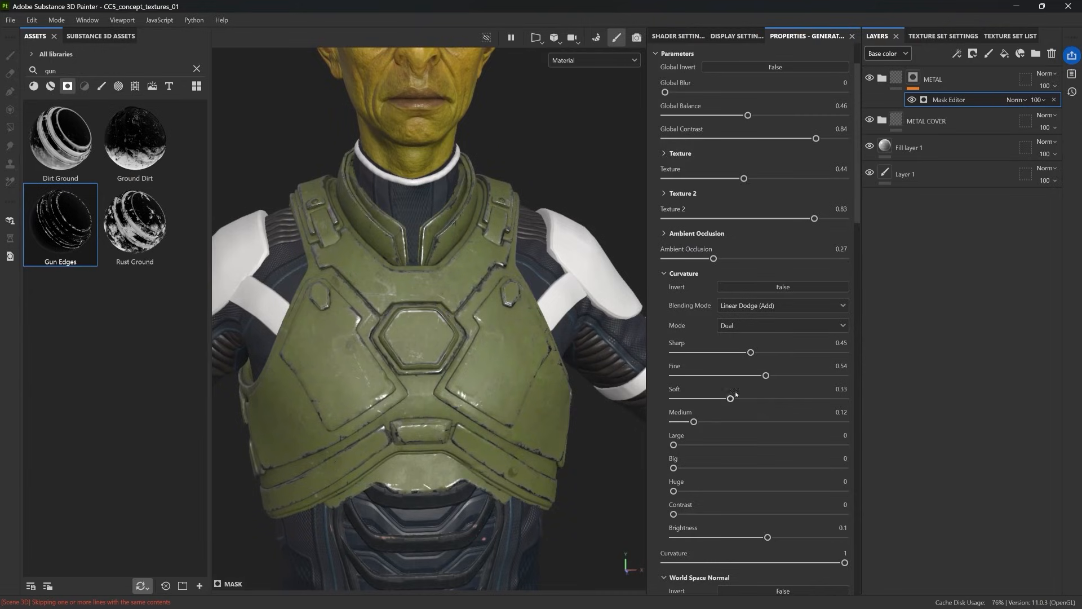
pyautogui.moveTo(748, 393); pyautogui.dragTo(736, 394)
pyautogui.moveTo(673, 445); pyautogui.dragTo(686, 439)
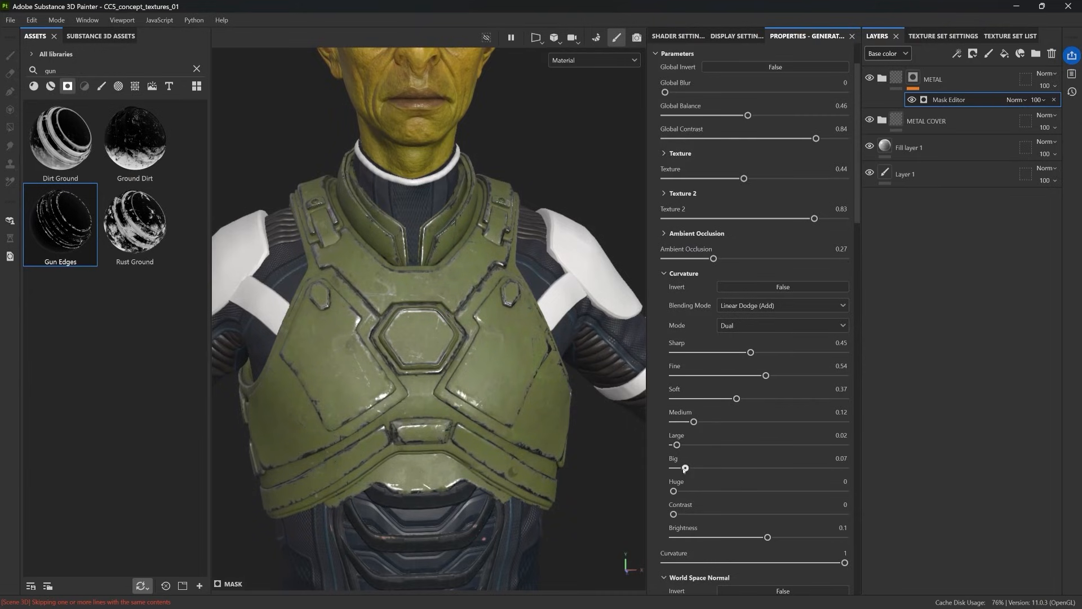
# Step: Add a fill to the METAL mask and assign it the Grunge Dust Spread texture, found by searching for "grunge"
pyautogui.click(957, 53)
pyautogui.click(986, 96)
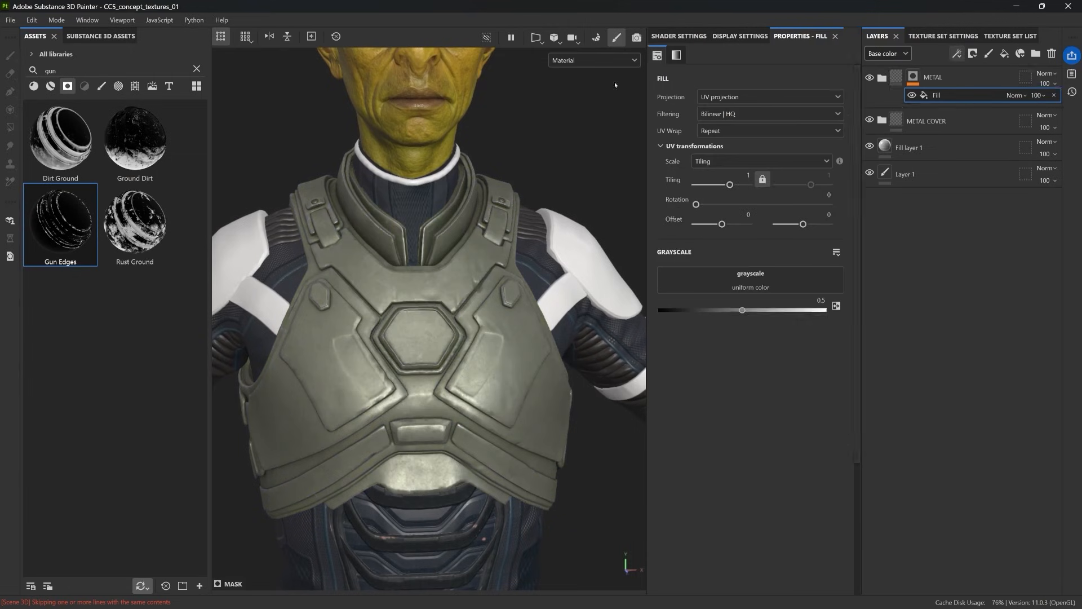
pyautogui.click(197, 68)
pyautogui.click(129, 72)
pyautogui.write('grung')
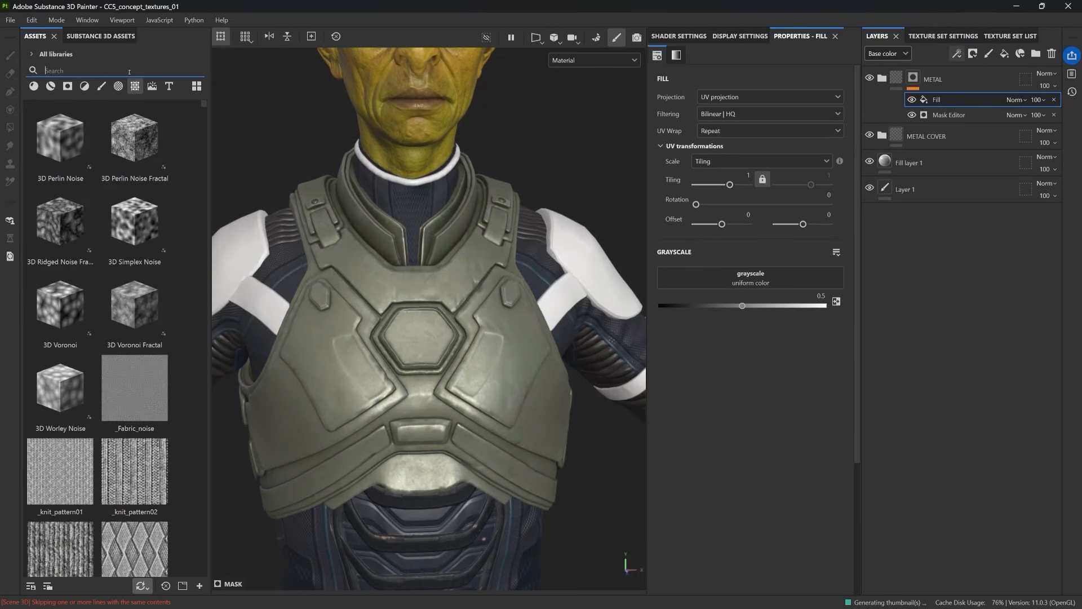
pyautogui.write('e')
pyautogui.scroll(-5, 63, 278)
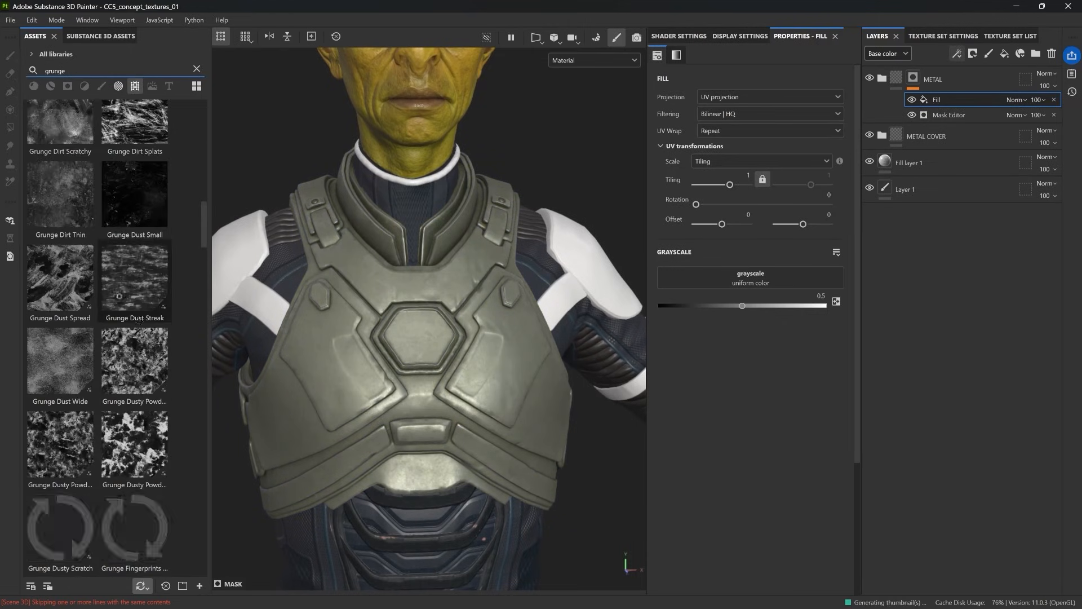
pyautogui.moveTo(63, 278); pyautogui.dragTo(817, 269)
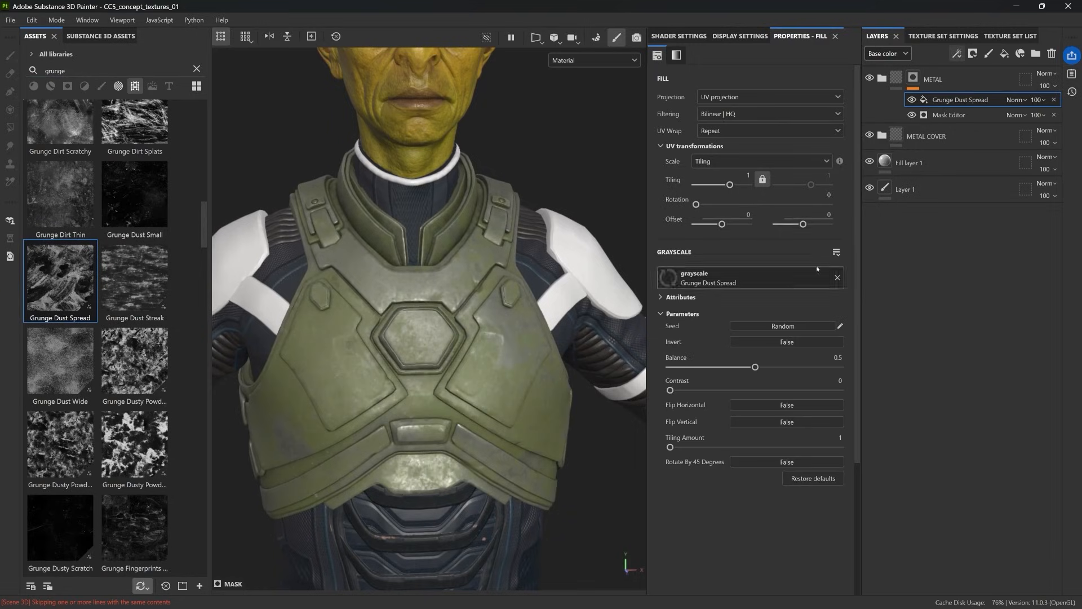
# Step: Set the Grunge Dust Spread fill to tiling 8.88, balance 0.6 and contrast 0.48, with Subtract blending
pyautogui.moveTo(729, 184); pyautogui.dragTo(738, 185)
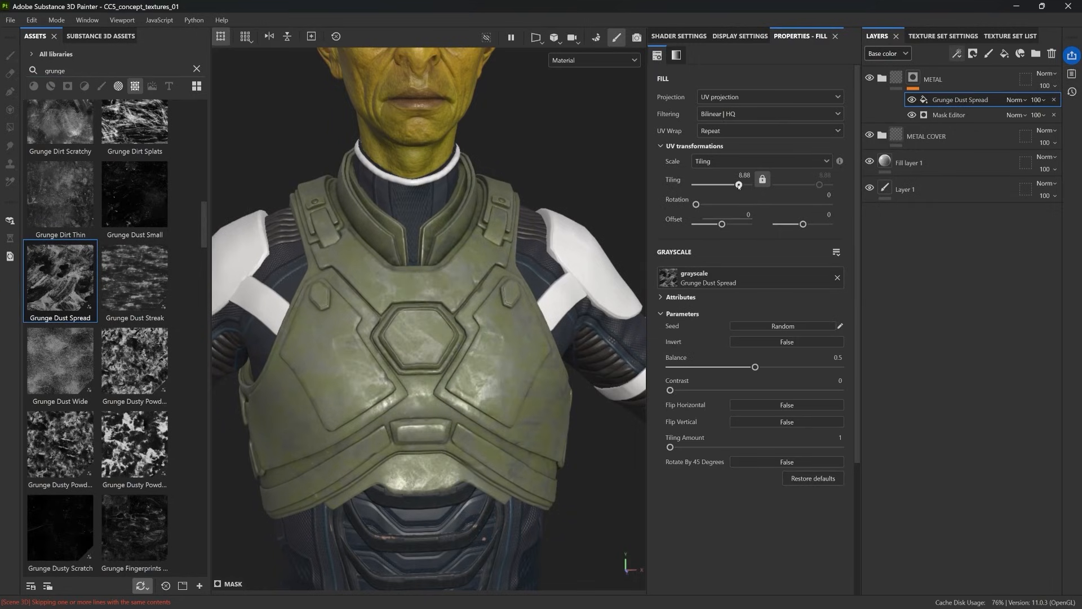
pyautogui.click(777, 367)
pyautogui.moveTo(670, 390); pyautogui.dragTo(751, 389)
pyautogui.click(1014, 99)
pyautogui.click(1017, 228)
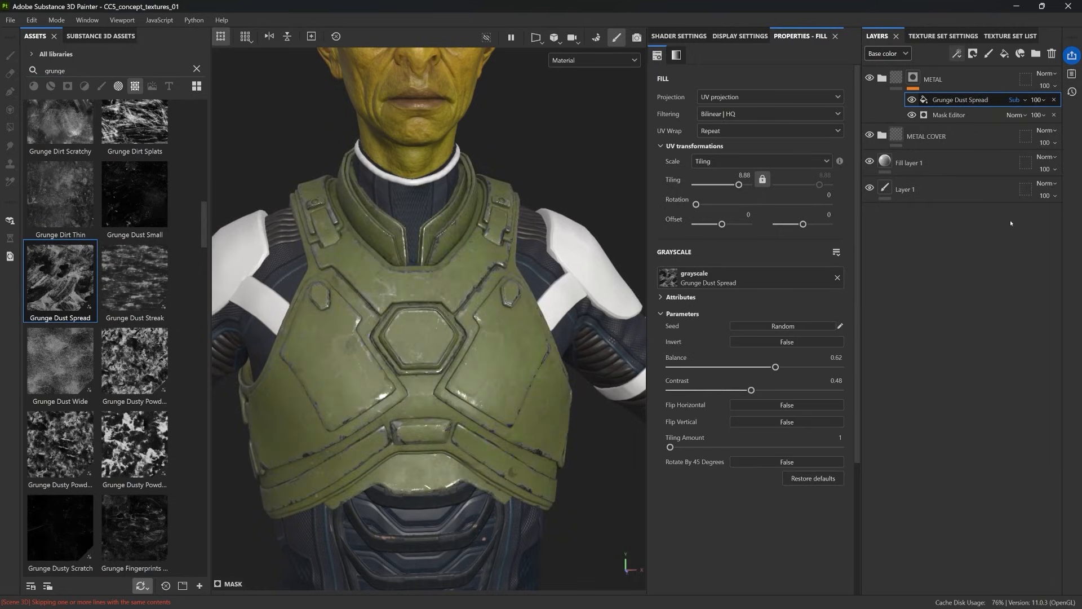
pyautogui.moveTo(776, 366); pyautogui.dragTo(731, 367)
# Step: Hide the METAL folder, expand METAL COVER and its RUST subfolder, and select the RUST mask
pyautogui.click(882, 137)
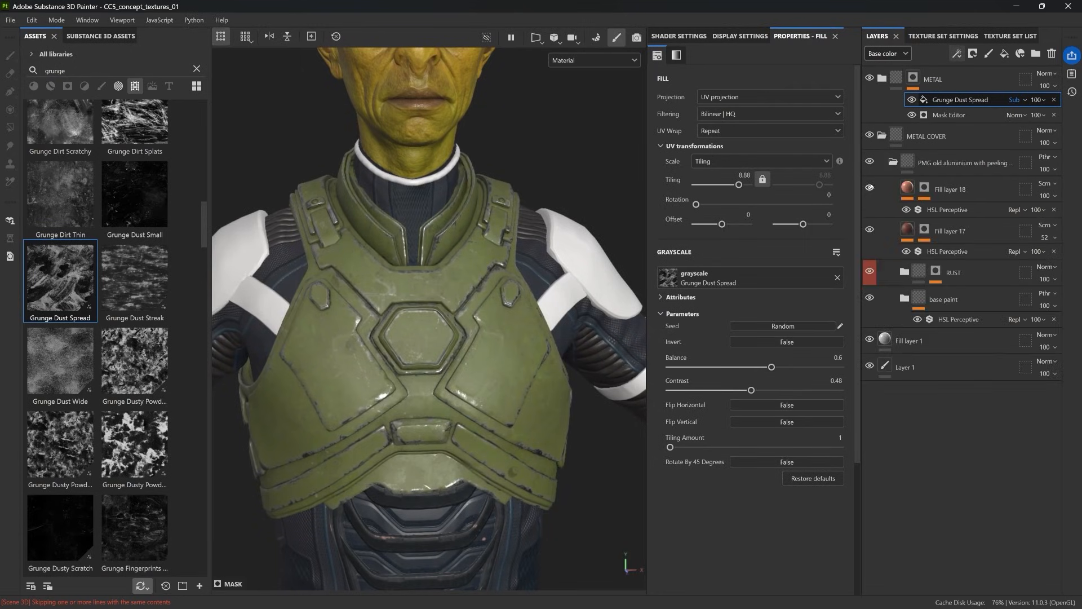
pyautogui.click(869, 78)
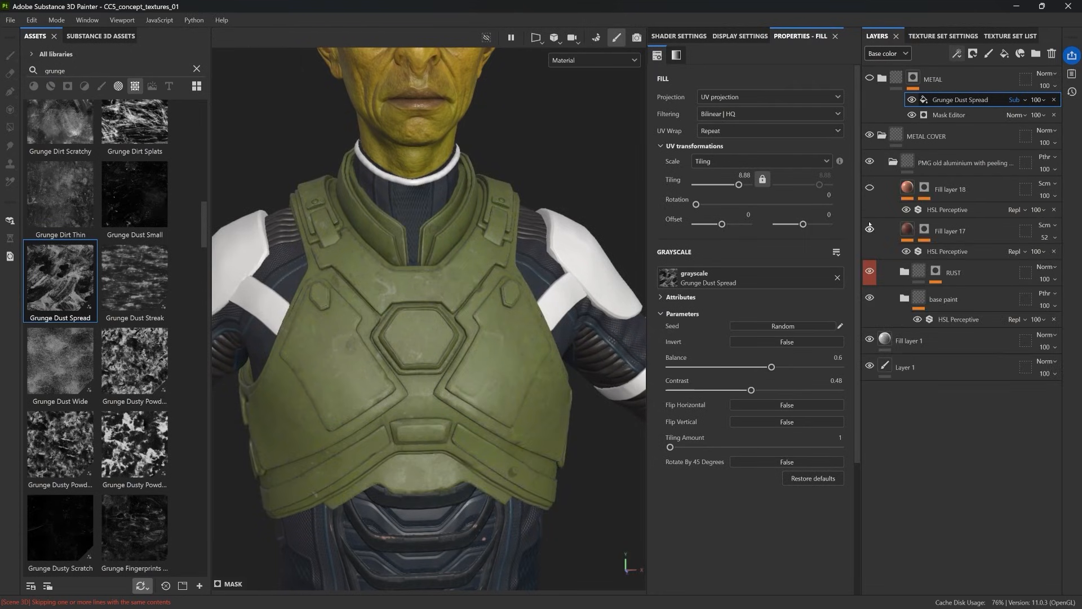
pyautogui.click(906, 271)
pyautogui.click(936, 272)
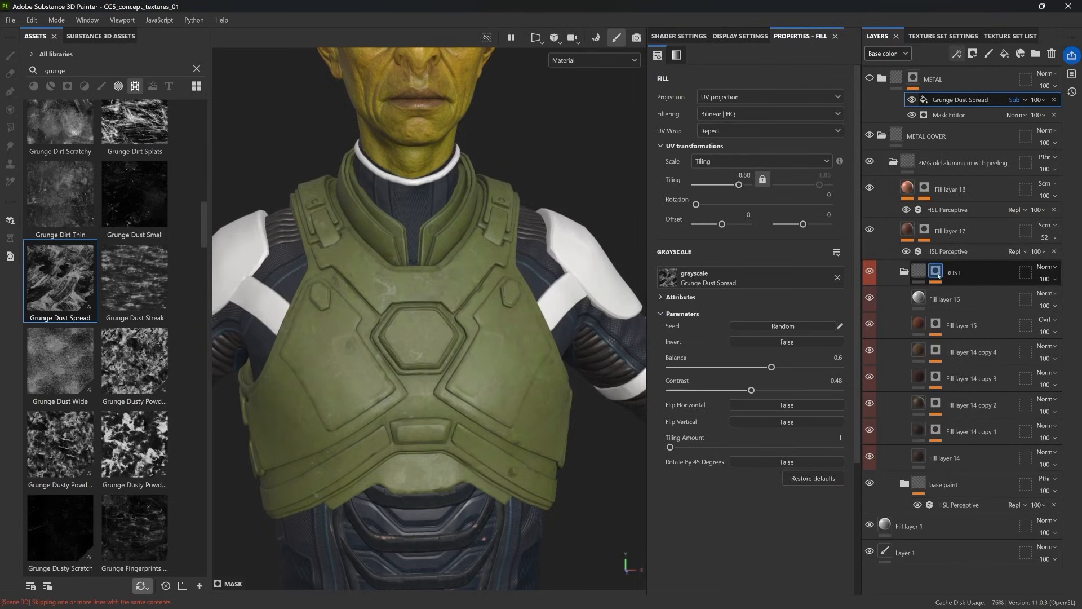
# Step: Try a short brush stroke on the RUST mask's Paint effect over the chest piece and undo it
pyautogui.click(962, 310)
pyautogui.moveTo(499, 349); pyautogui.dragTo(489, 355)
pyautogui.hotkey('ctrl', 'z')
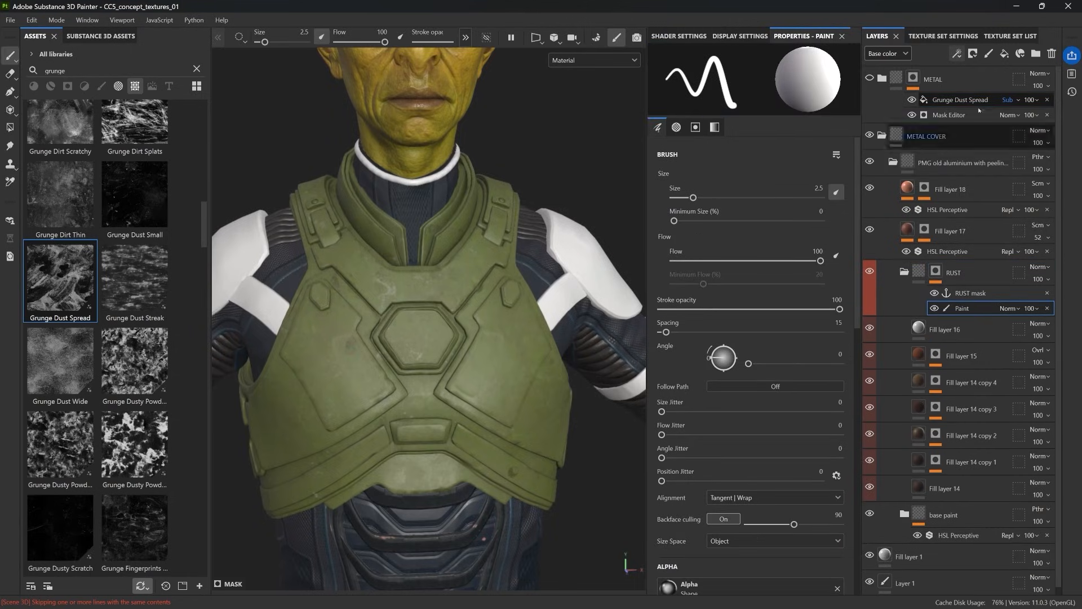
# Step: Search the smart masks for "rust", try Edge Rust on the RUST mask, and apply Cavity Rust instead
pyautogui.click(68, 85)
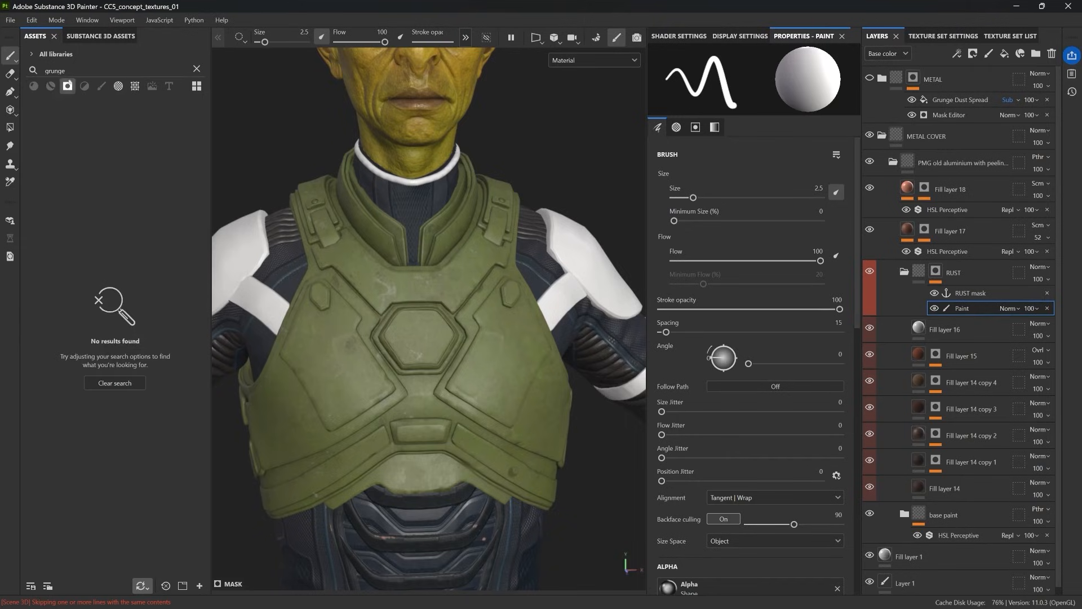
pyautogui.write('rust')
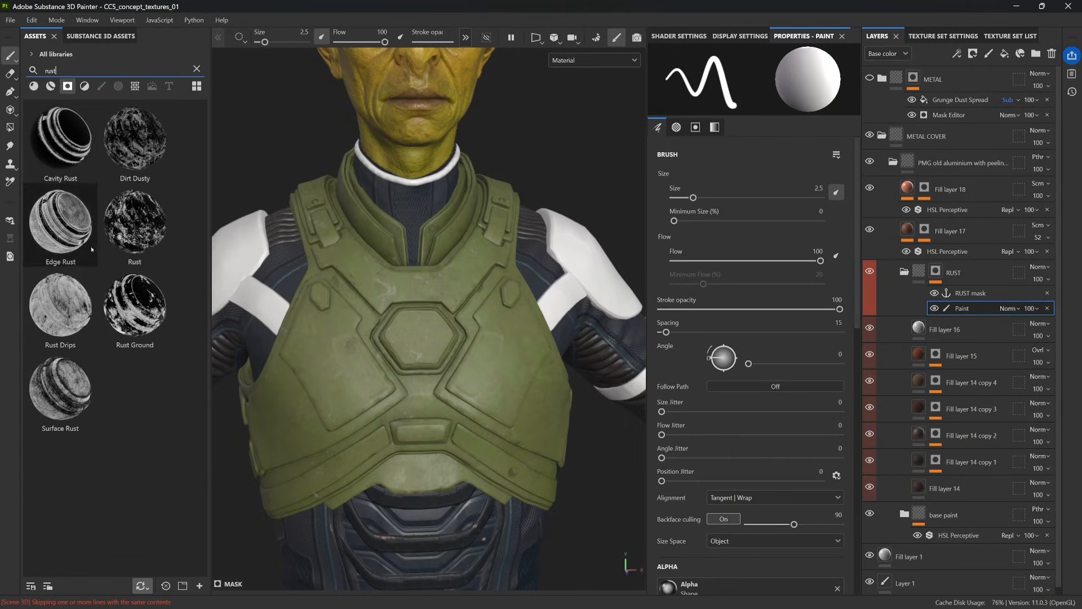
pyautogui.moveTo(59, 220); pyautogui.dragTo(969, 300)
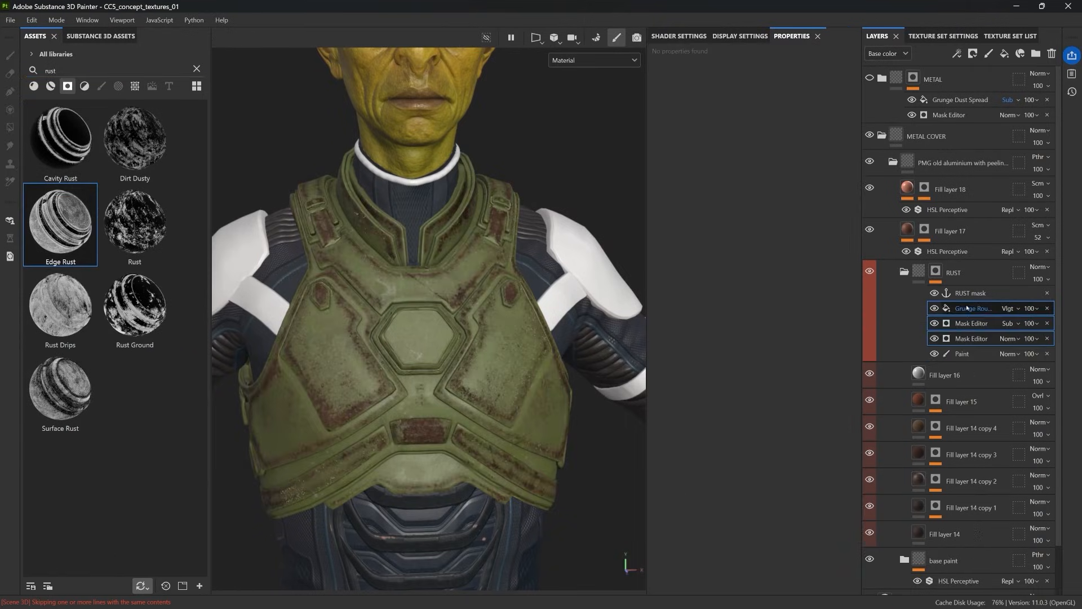
pyautogui.hotkey('ctrl', 'z')
pyautogui.moveTo(60, 138)
pyautogui.mouseDown()
pyautogui.moveTo(357, 217)
pyautogui.moveTo(960, 306)
pyautogui.mouseUp()
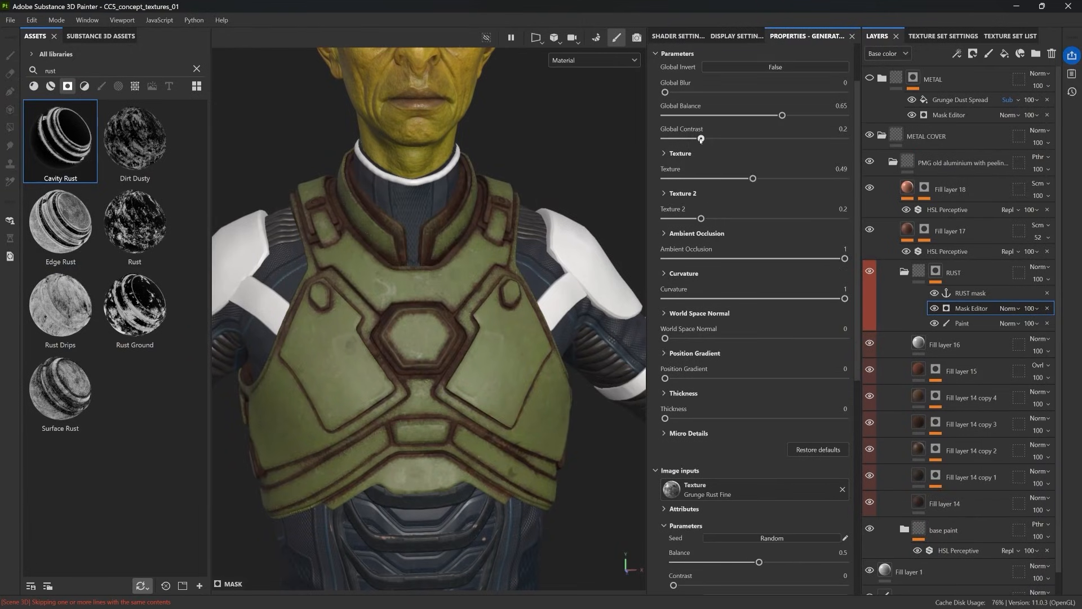
# Step: Set the RUST mask's global balance to 0.4, contrast to 0.03, position gradient to 0.68 and thickness to 0.17, and show the METAL folder
pyautogui.click(692, 115)
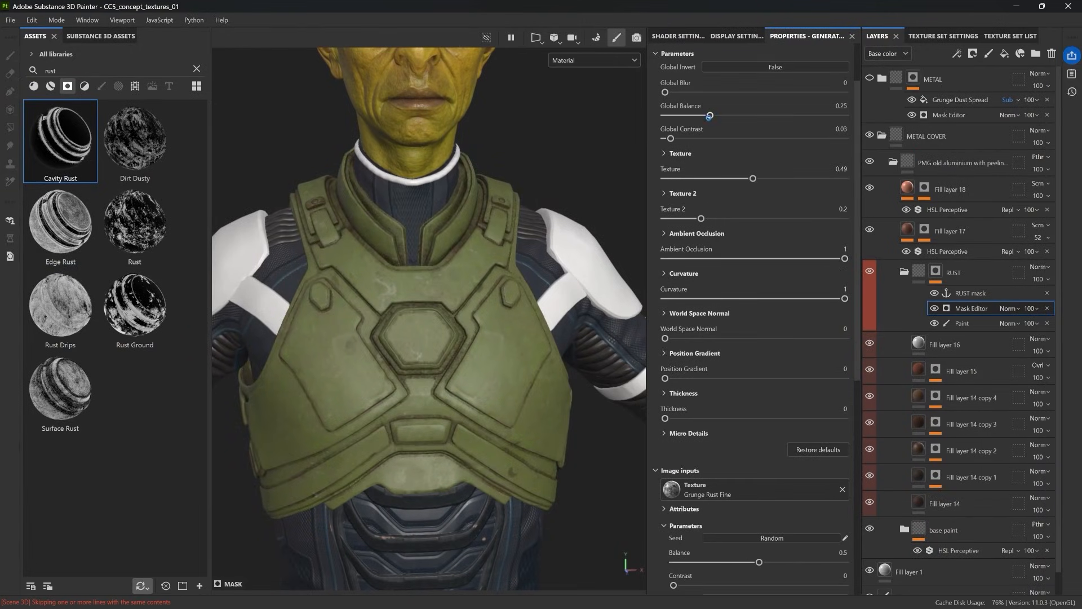
pyautogui.moveTo(680, 419); pyautogui.dragTo(695, 419)
pyautogui.scroll(2, 696, 419)
pyautogui.moveTo(710, 183); pyautogui.dragTo(727, 183)
pyautogui.click(869, 78)
pyautogui.click(869, 79)
pyautogui.click(869, 78)
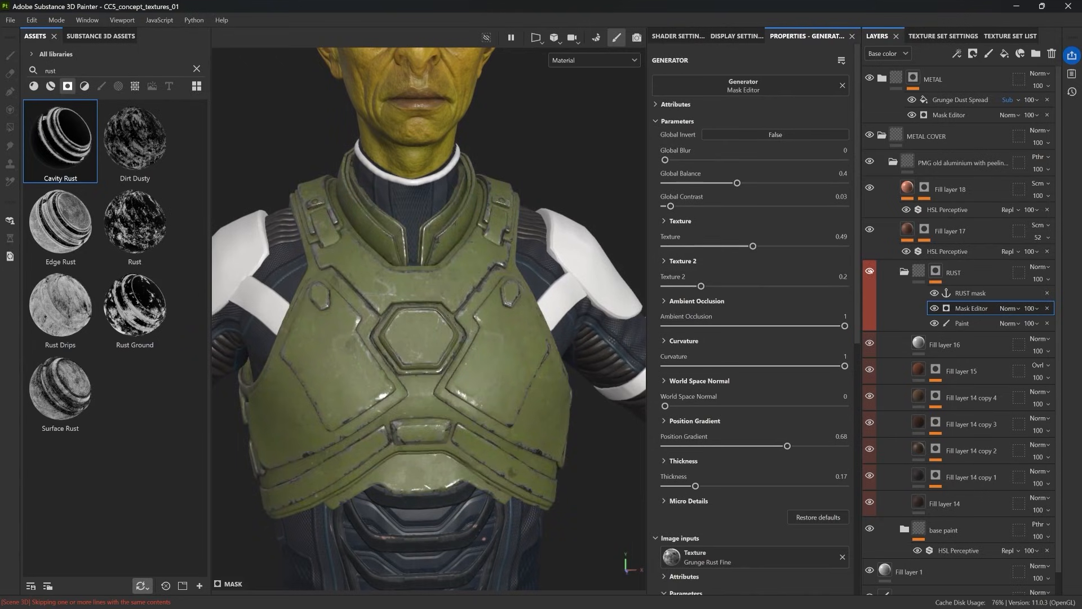
# Step: Strengthen the cavity rust by setting the mask's global balance to 0.57, Texture to 0.08 and Texture 2 to 0.36
pyautogui.moveTo(737, 183); pyautogui.dragTo(772, 183)
pyautogui.moveTo(751, 245); pyautogui.dragTo(665, 248)
pyautogui.moveTo(695, 286); pyautogui.dragTo(777, 285)
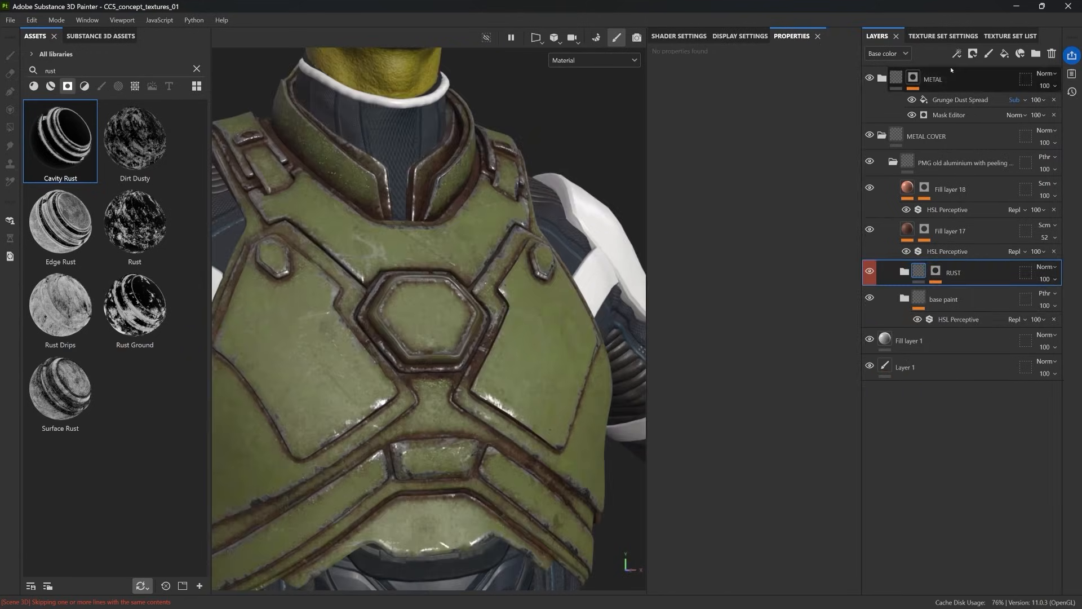
# Step: Add an HSL Perceptive filter to the RUST folder and shift the rust's hue towards green
pyautogui.click(957, 53)
pyautogui.click(980, 112)
pyautogui.click(781, 104)
pyautogui.write('blu')
pyautogui.press('BackSpace')
pyautogui.press('BackSpace')
pyautogui.write('hs')
pyautogui.write('sl')
pyautogui.click(797, 140)
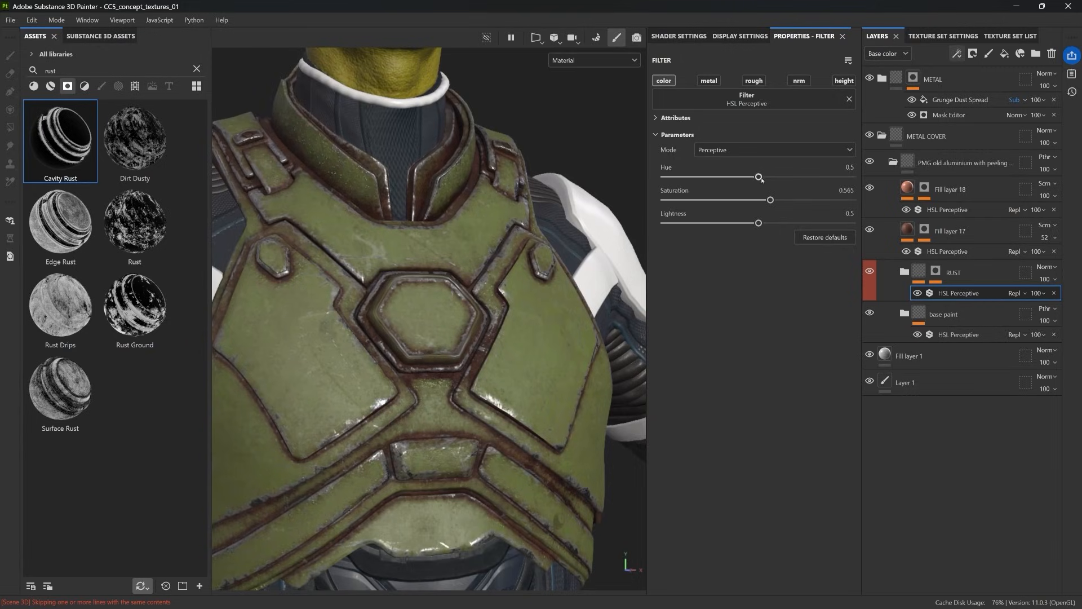
pyautogui.moveTo(746, 176); pyautogui.dragTo(767, 176)
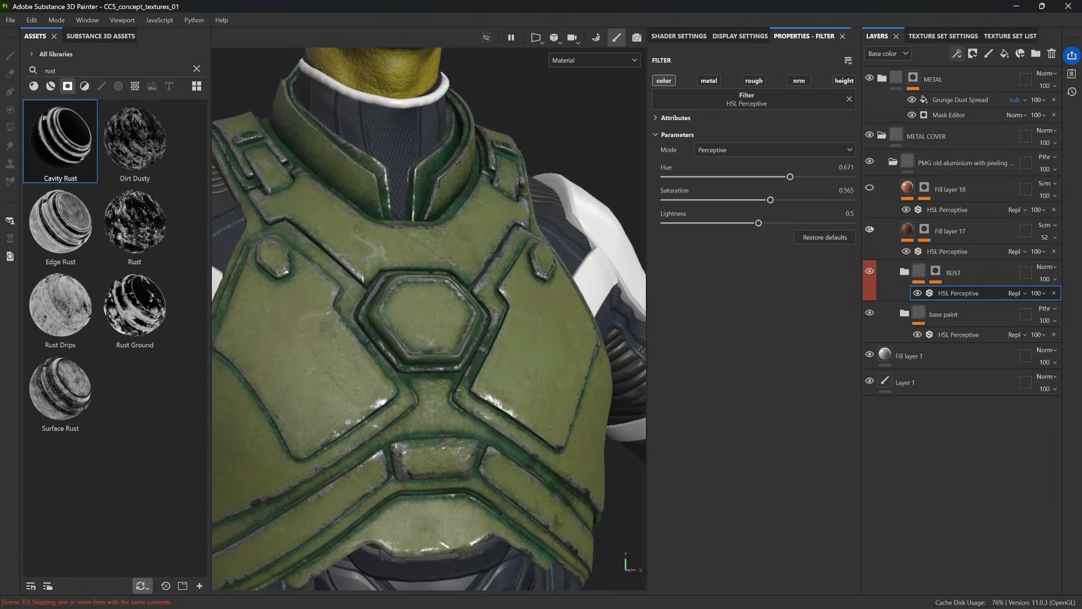
# Step: Recolour the base paint dark blue-grey with its HSL Perceptive filter: hue about 0.743, saturation 0.236 and lightness 0.335
pyautogui.click(952, 334)
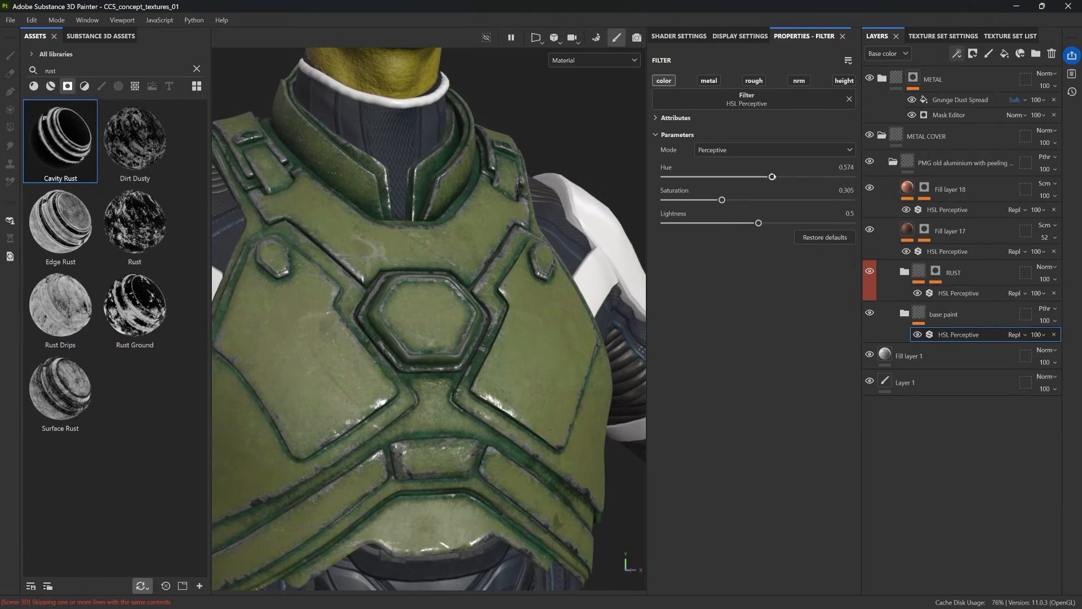
pyautogui.moveTo(799, 177); pyautogui.dragTo(810, 178)
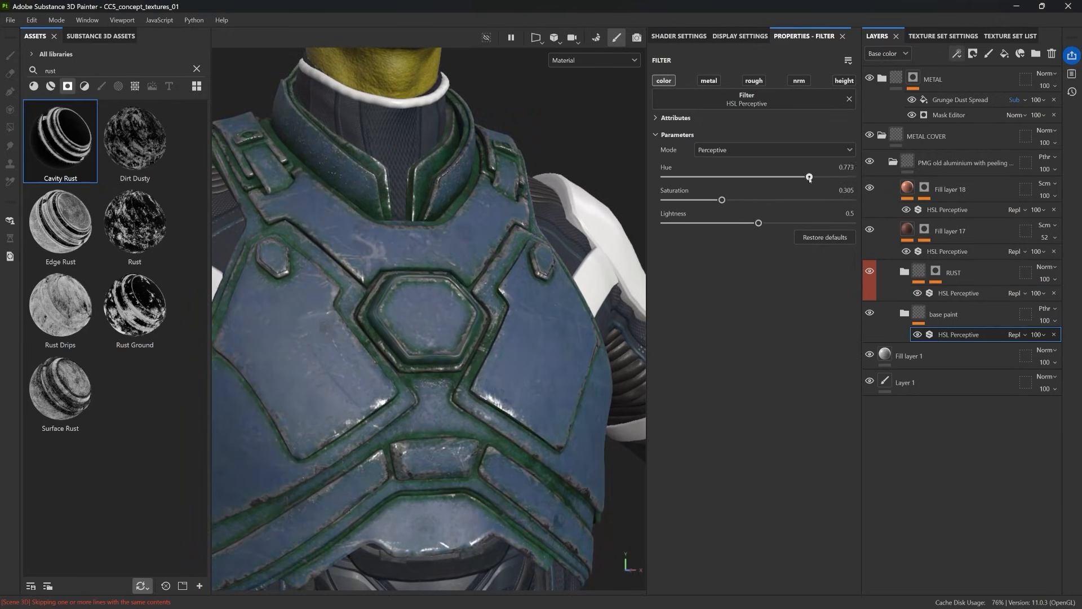
pyautogui.click(736, 224)
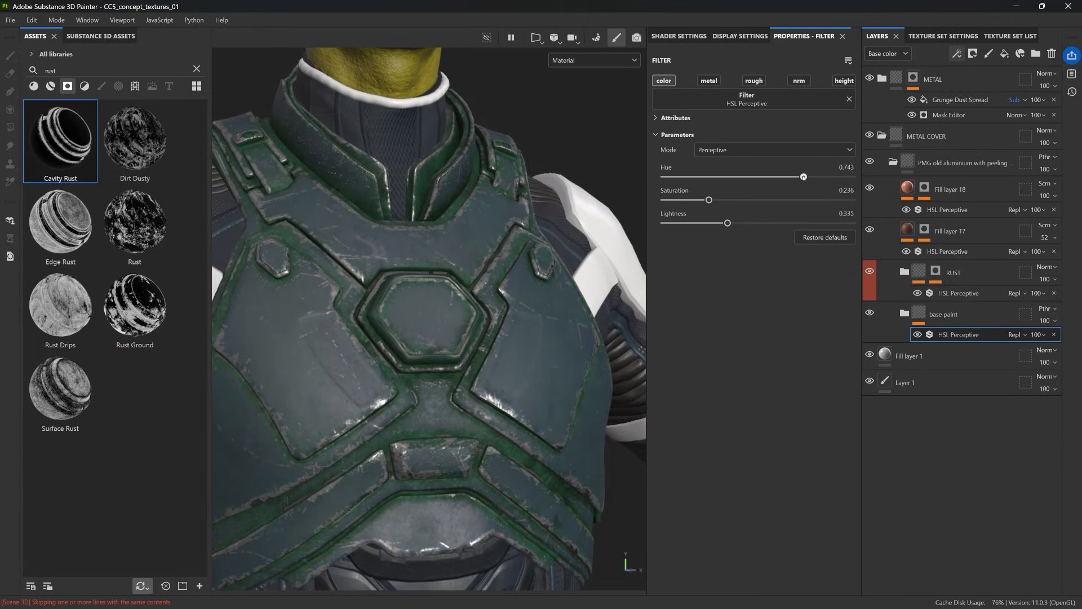
# Step: Set the RUST folder's HSL Perceptive filter to hue 0.737, saturation 0.127 and lightness 0.468
pyautogui.click(953, 293)
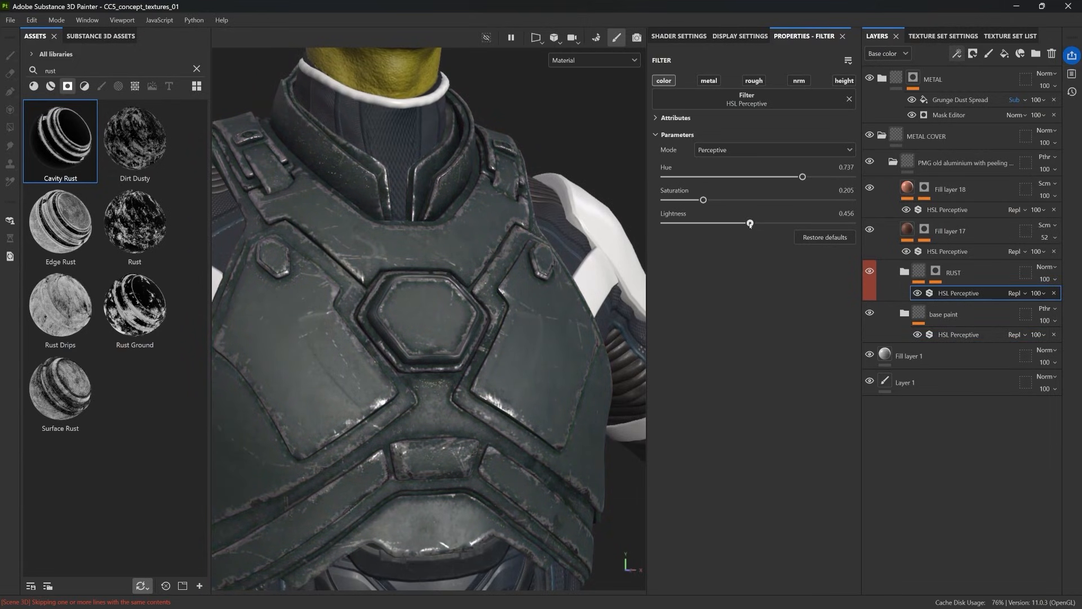
pyautogui.scroll(-6, 343, 326)
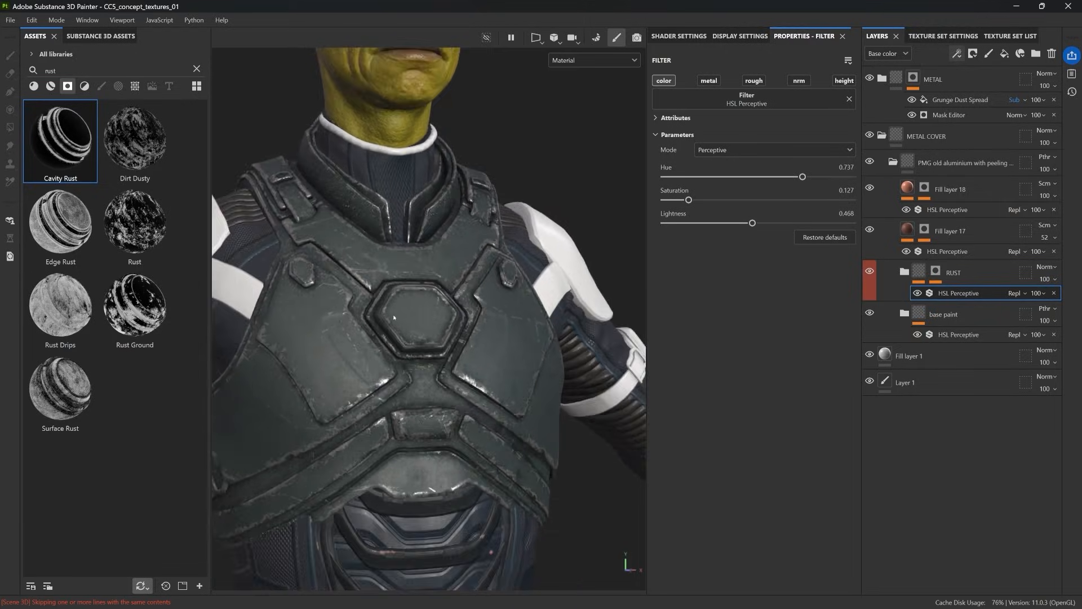
# Step: Darken the base paint with hue 0.746, saturation 0.091 and lightness 0.272, and inspect the armour on the whole character
pyautogui.click(958, 334)
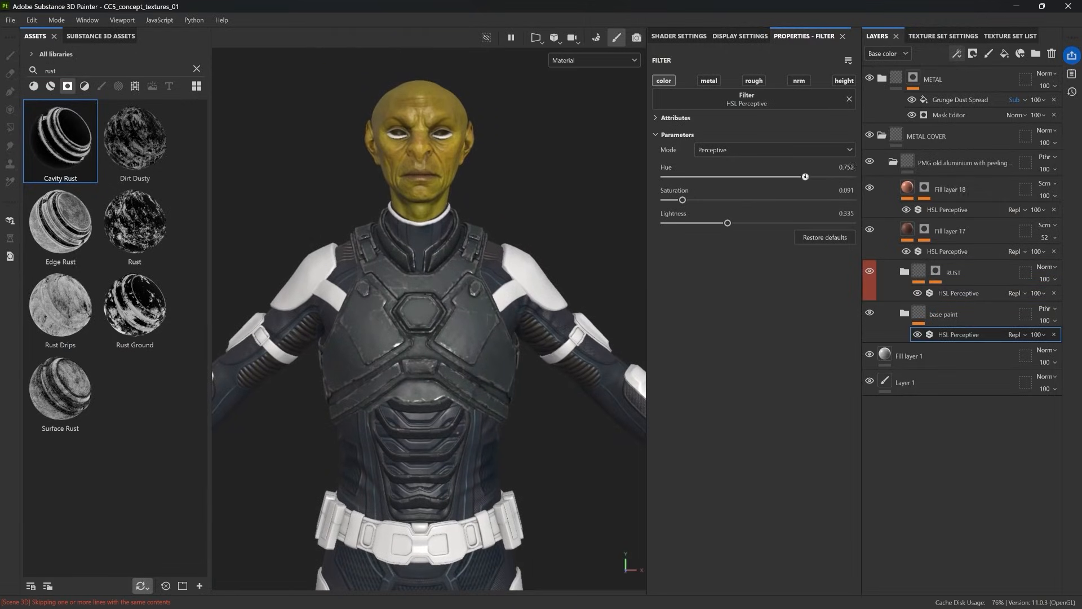
pyautogui.moveTo(727, 223)
pyautogui.mouseDown()
pyautogui.moveTo(703, 223)
pyautogui.moveTo(716, 223)
pyautogui.mouseUp()
pyautogui.keyDown('alt'); pyautogui.moveTo(563, 276); pyautogui.dragTo(511, 271); pyautogui.keyUp('alt')
pyautogui.scroll(-2, 511, 271)
pyautogui.scroll(2, 511, 270)
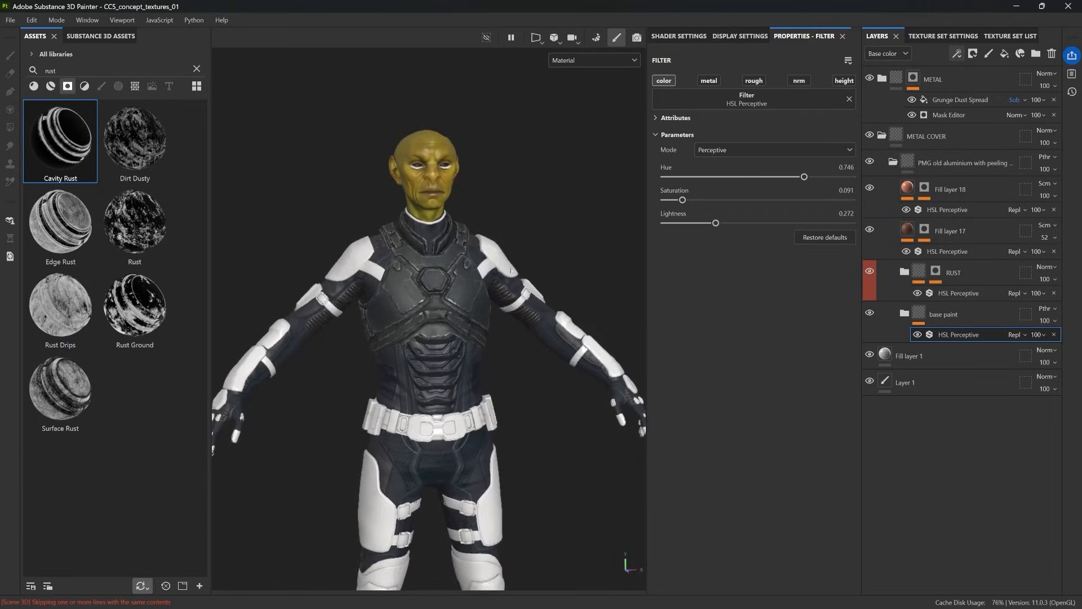
pyautogui.scroll(2, 512, 270)
# Step: Collapse the METAL COVER folder and colour-code the layers, METAL COVER in orange and METAL in green
pyautogui.click(881, 136)
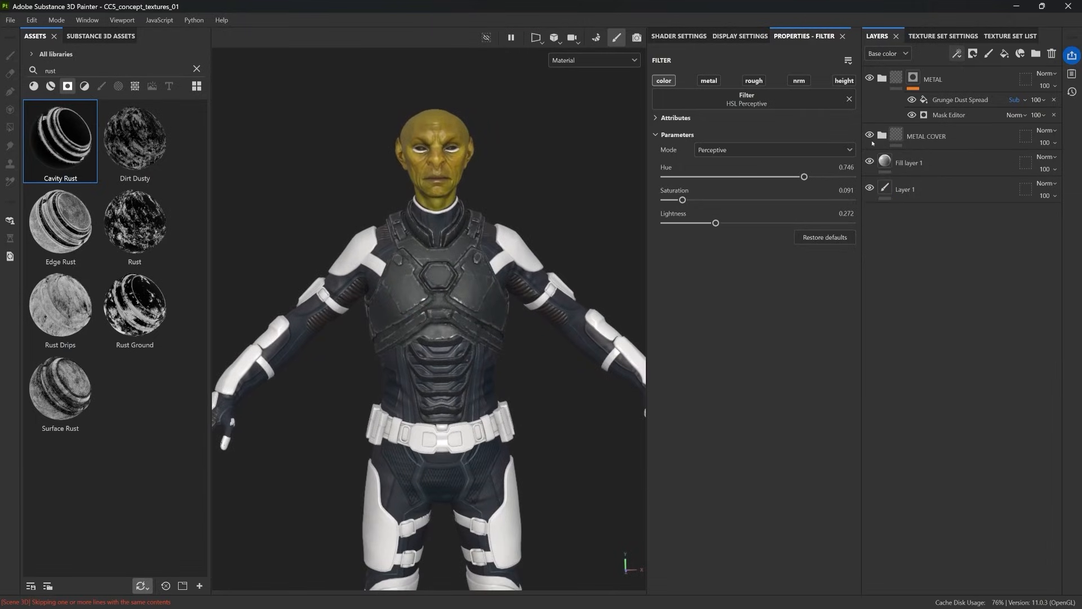
pyautogui.rightClick(956, 106)
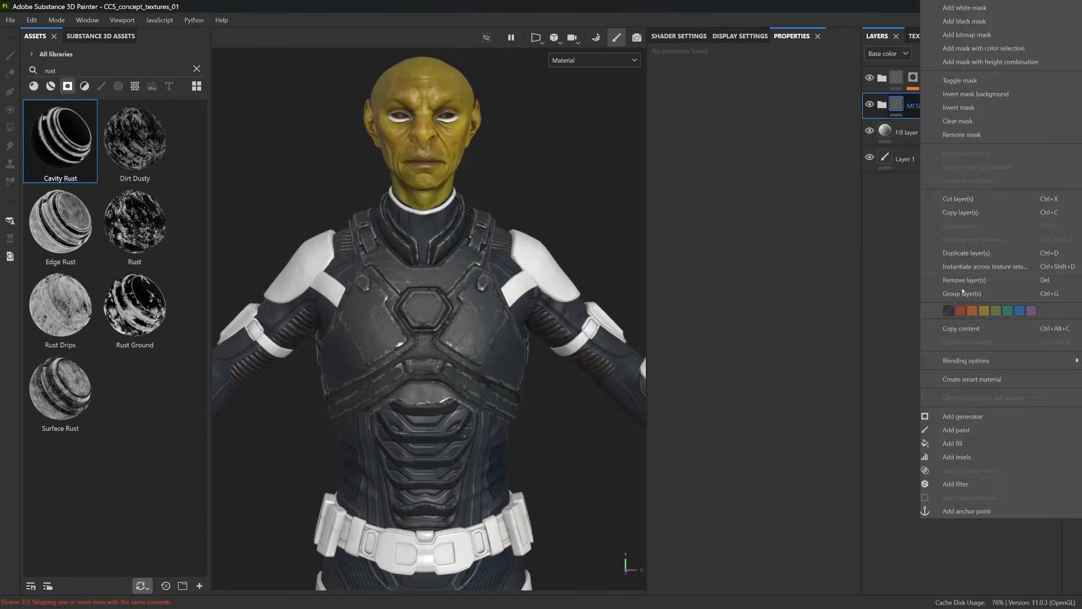
pyautogui.click(972, 311)
pyautogui.rightClick(956, 83)
pyautogui.click(1009, 395)
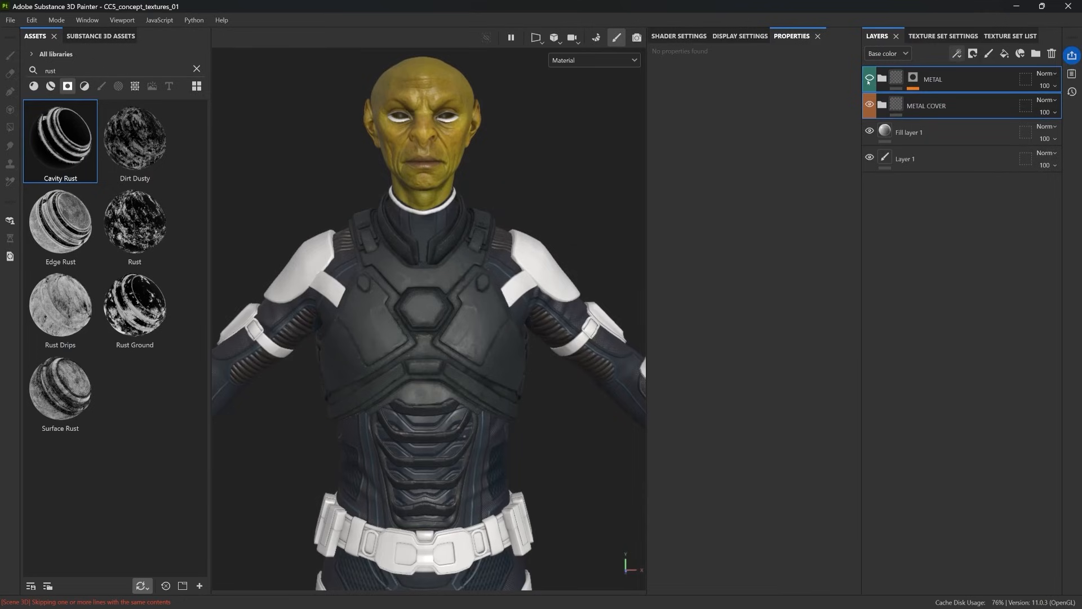
# Step: Group the METAL and METAL COVER folders into a new folder named ARMOUR
pyautogui.click(957, 110)
pyautogui.hotkey('ctrl', 'g')
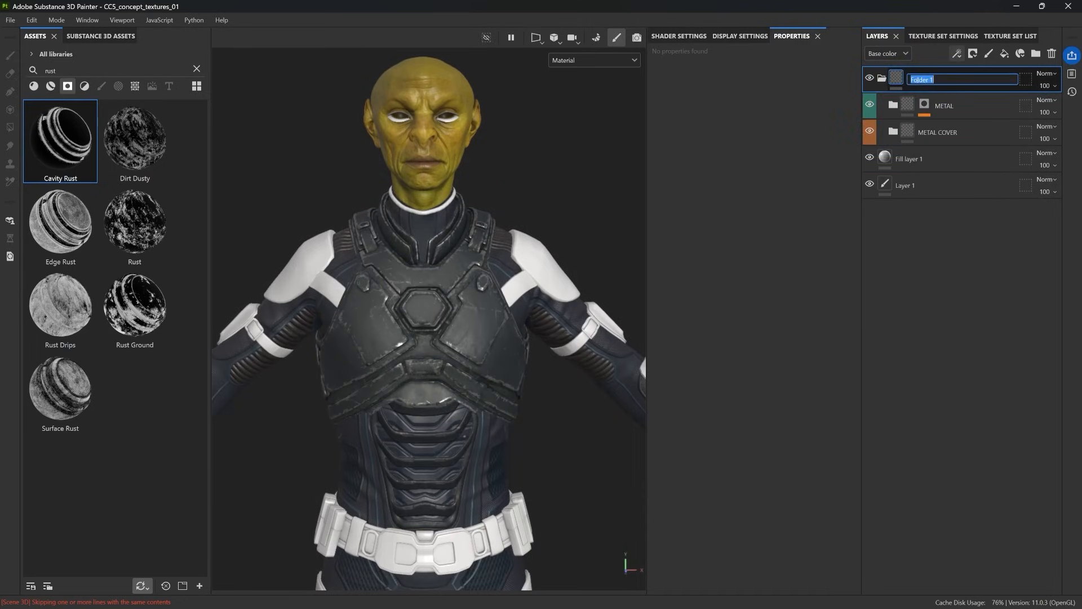
pyautogui.write('ARMOUR')
pyautogui.press('Return')
# Step: Instantiate the ARMOUR folder across only the Boots_mtl, Gloves_mtl, Pads_mtl and Straps_mtl texture sets
pyautogui.rightClick(924, 76)
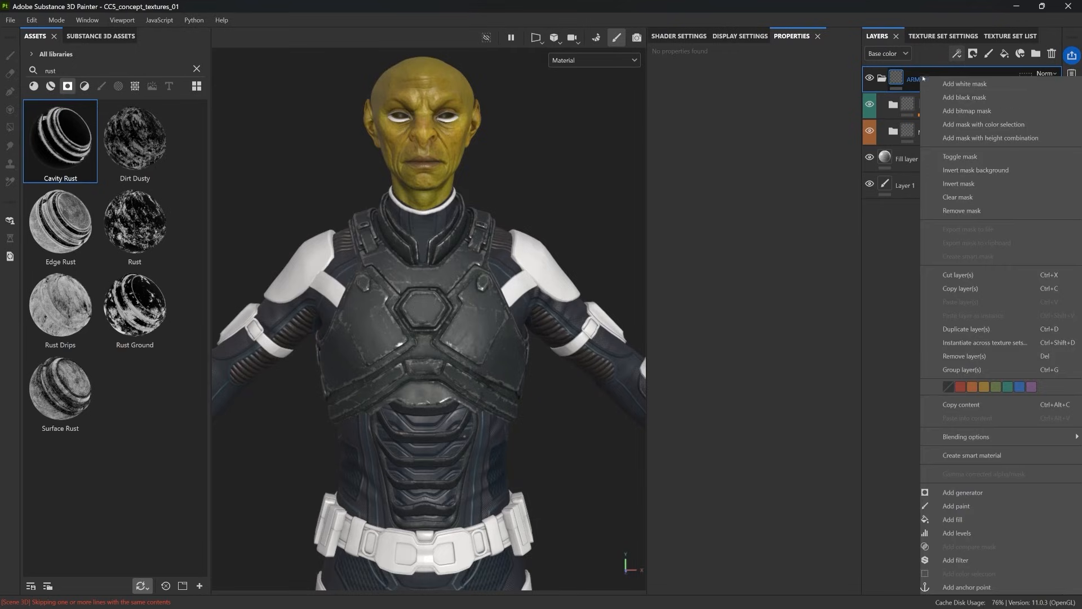
pyautogui.click(977, 343)
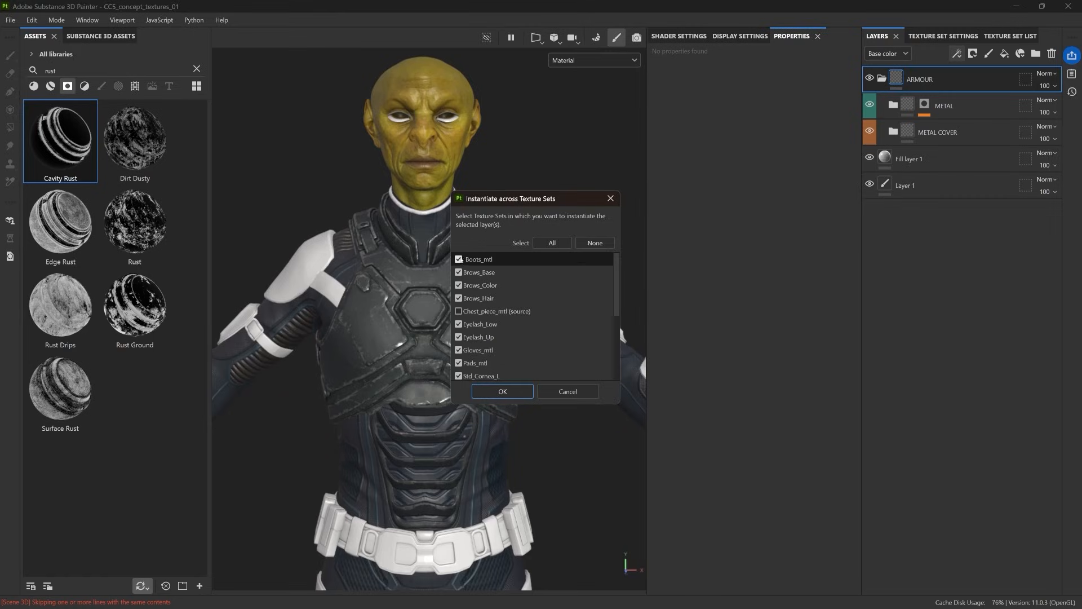
pyautogui.click(594, 242)
pyautogui.scroll(-2, 480, 307)
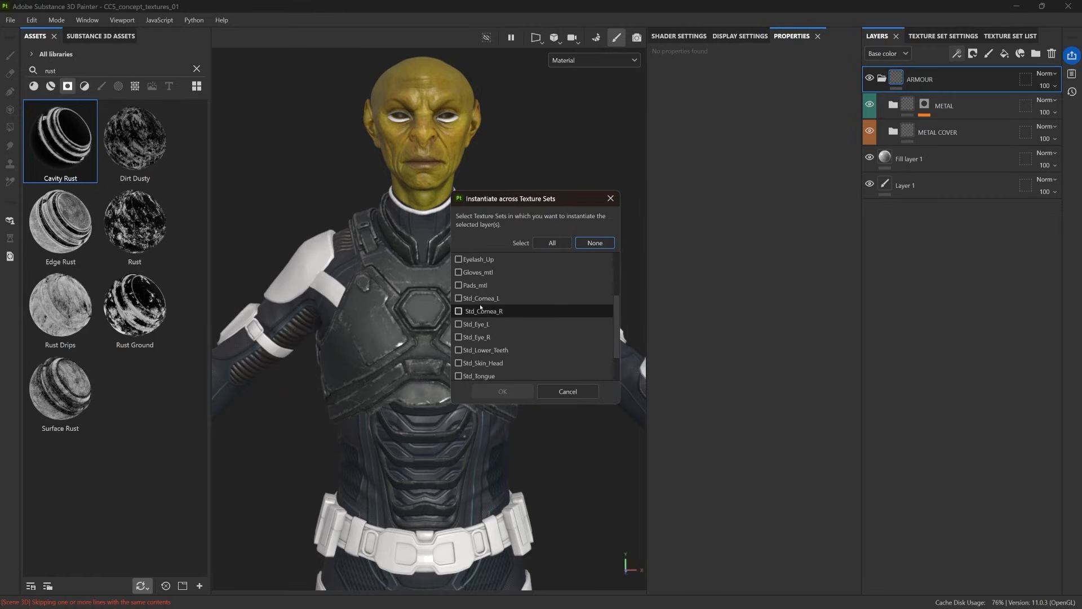
pyautogui.scroll(-1, 466, 362)
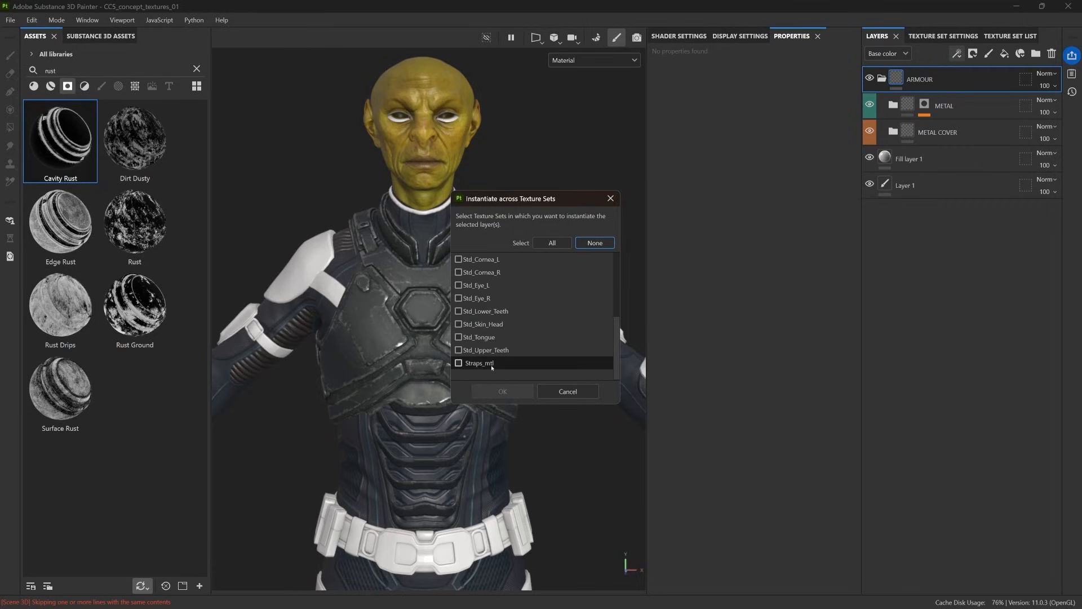
pyautogui.click(458, 363)
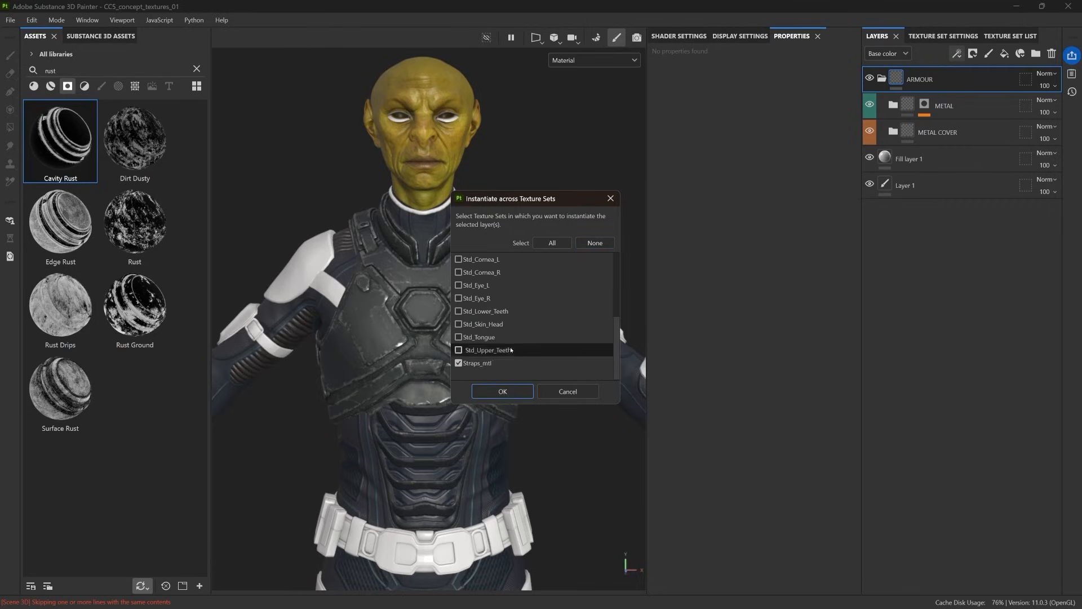
pyautogui.scroll(1, 484, 341)
pyautogui.scroll(1, 481, 339)
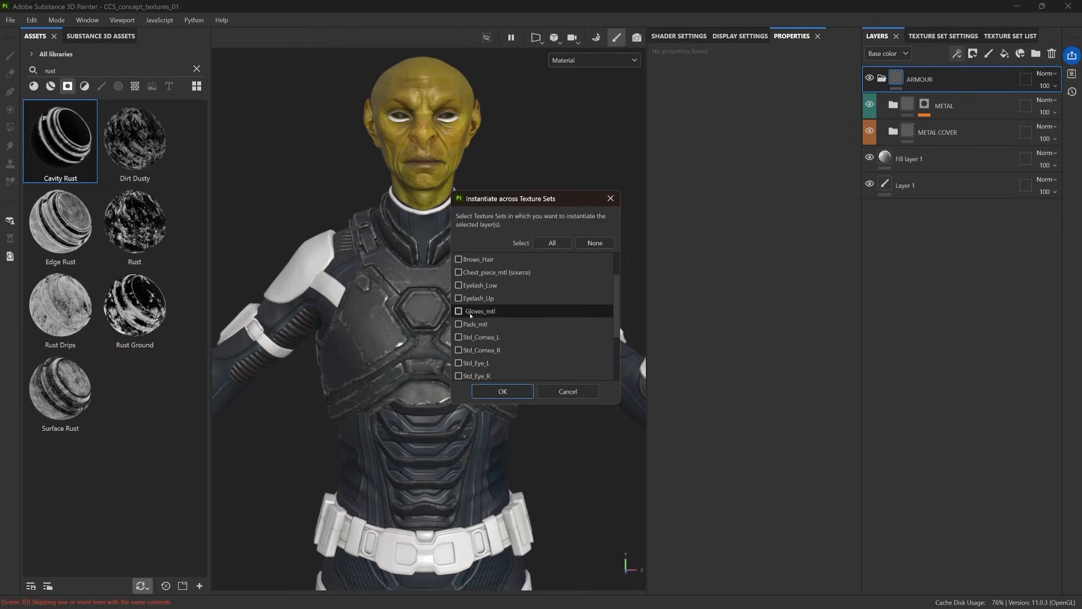
pyautogui.scroll(1, 457, 309)
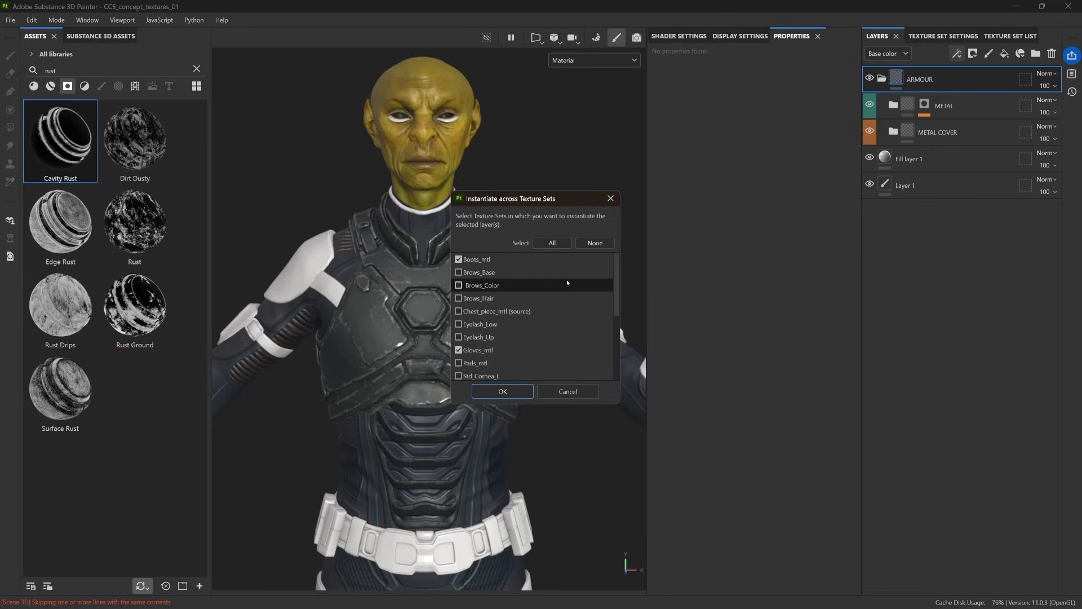
pyautogui.click(485, 362)
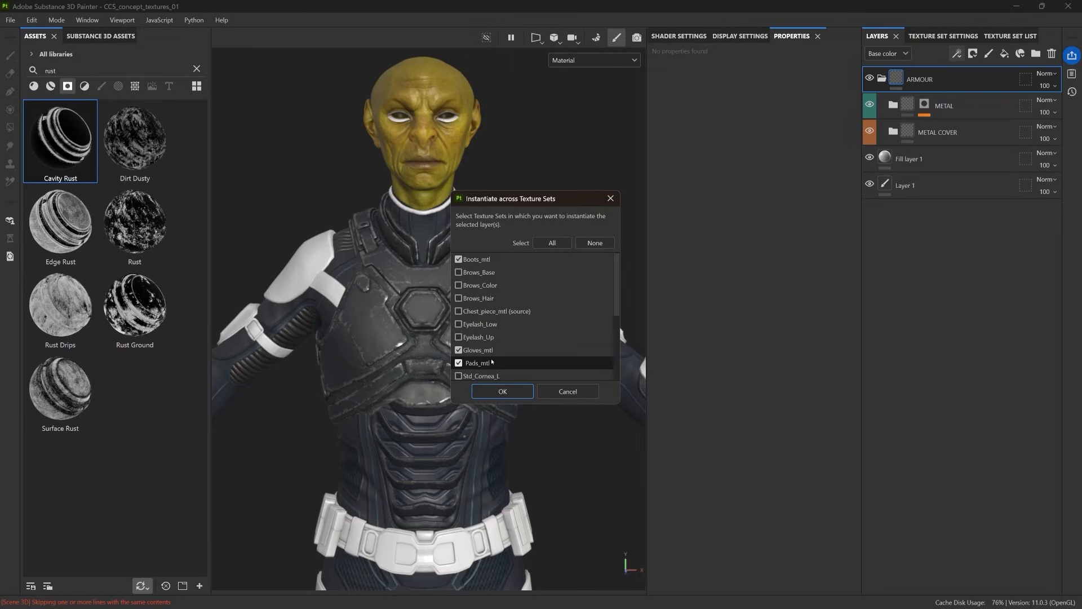
pyautogui.click(518, 392)
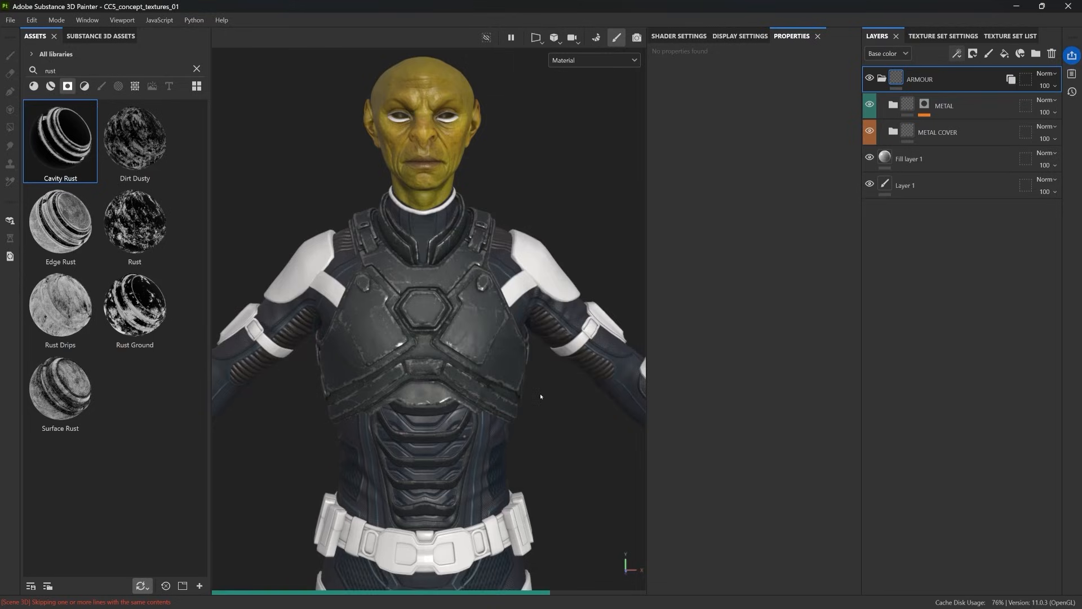
# Step: Adjust the base paint folder's HSL Perceptive filter inside METAL COVER to hue 0.789 and lightness about 0.26, judging it on the full body
pyautogui.scroll(-5, 538, 406)
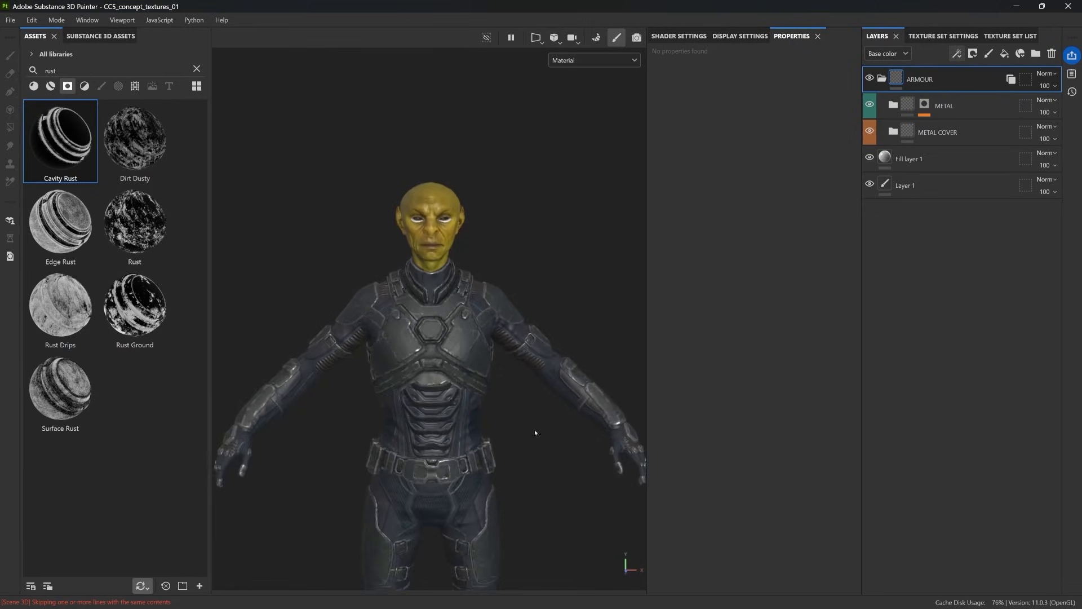
pyautogui.scroll(-2, 535, 432)
pyautogui.keyDown('alt'); pyautogui.moveTo(536, 535); pyautogui.dragTo(530, 394, button='middle'); pyautogui.keyUp('alt')
pyautogui.scroll(2, 529, 395)
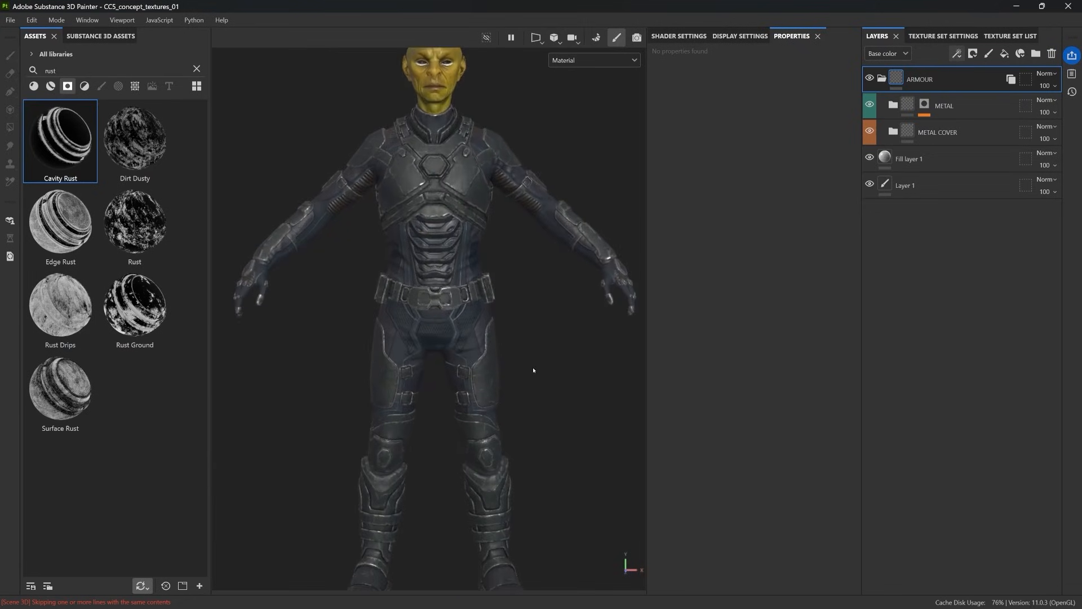
pyautogui.click(893, 132)
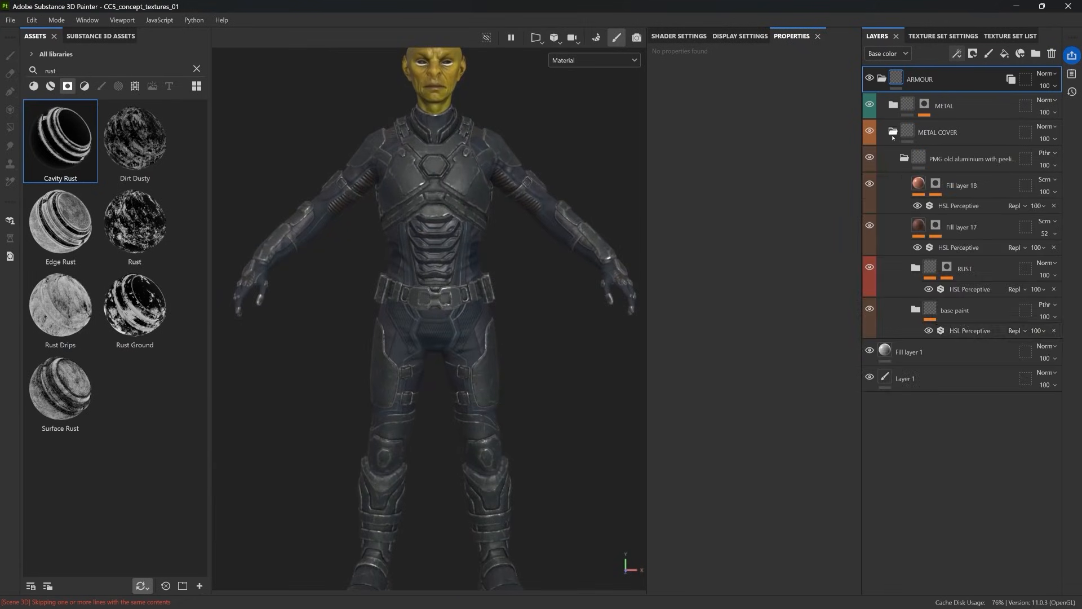
pyautogui.click(965, 329)
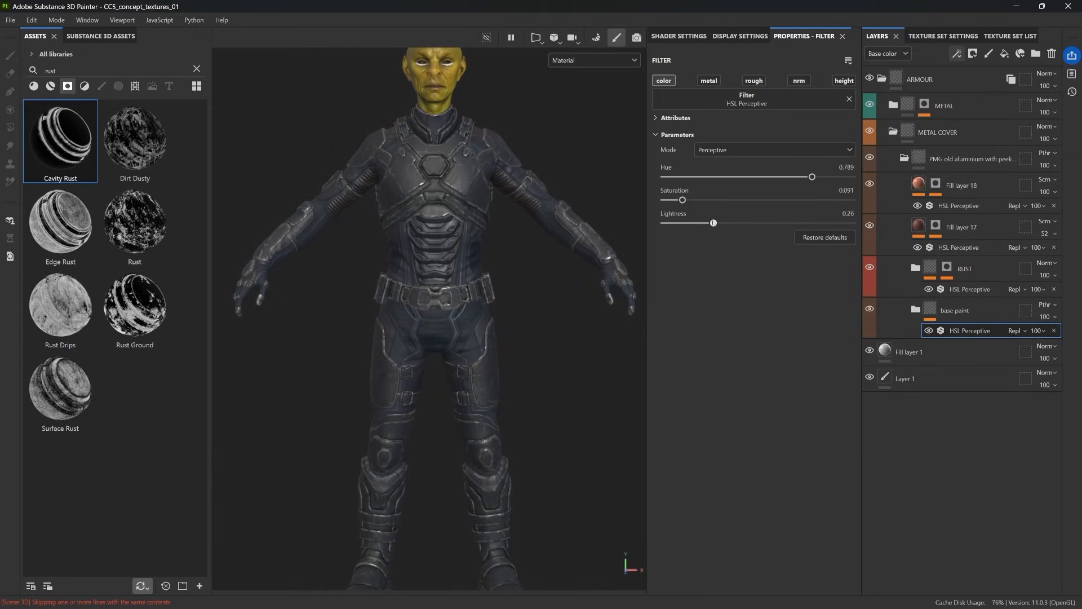
pyautogui.moveTo(702, 222)
pyautogui.mouseDown()
pyautogui.moveTo(724, 223)
pyautogui.moveTo(710, 223)
pyautogui.mouseUp()
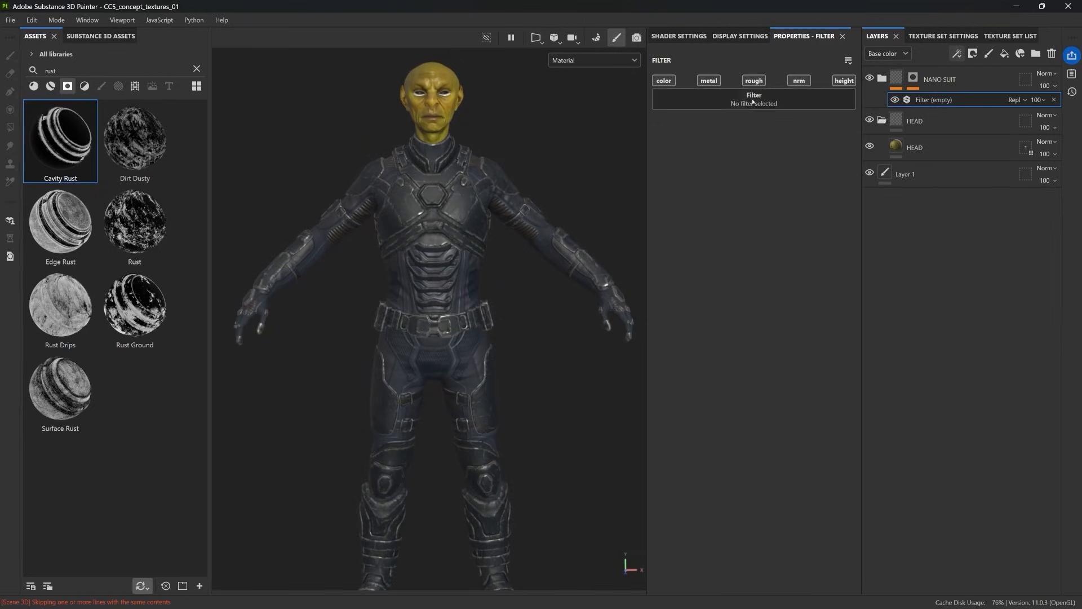
# Step: Use HSL Perceptive as the NANO SUIT folder's filter, with hue 0.495, saturation 0.492 and lightness 0.486
pyautogui.click(759, 177)
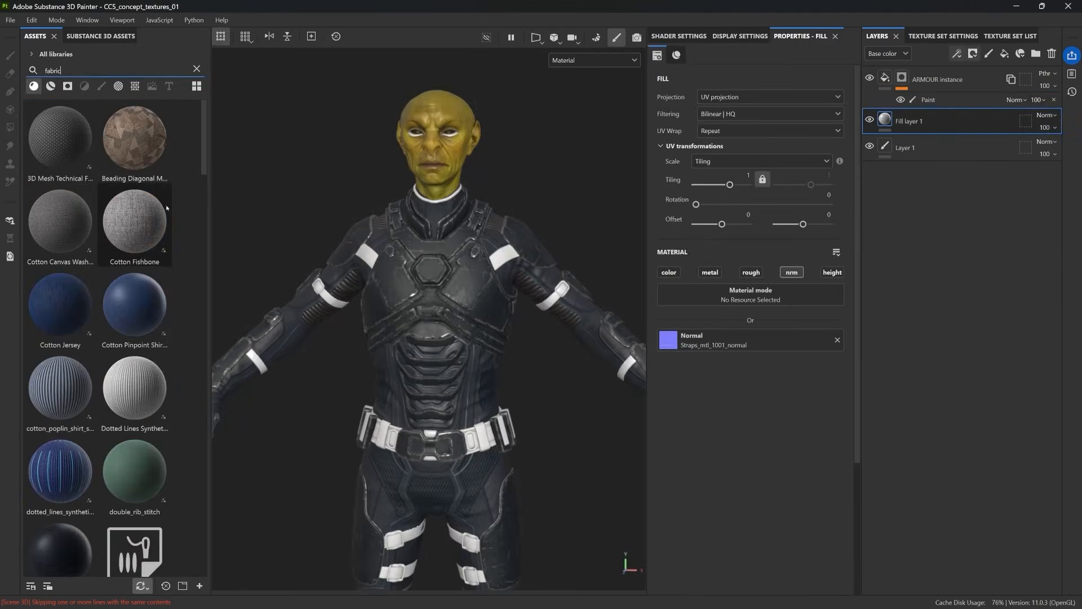
# Step: Apply the Dotted Lines Synthetic Fabric material to the straps with tiling 7.22 and dark blue-grey colour 1E1F22
pyautogui.moveTo(135, 390)
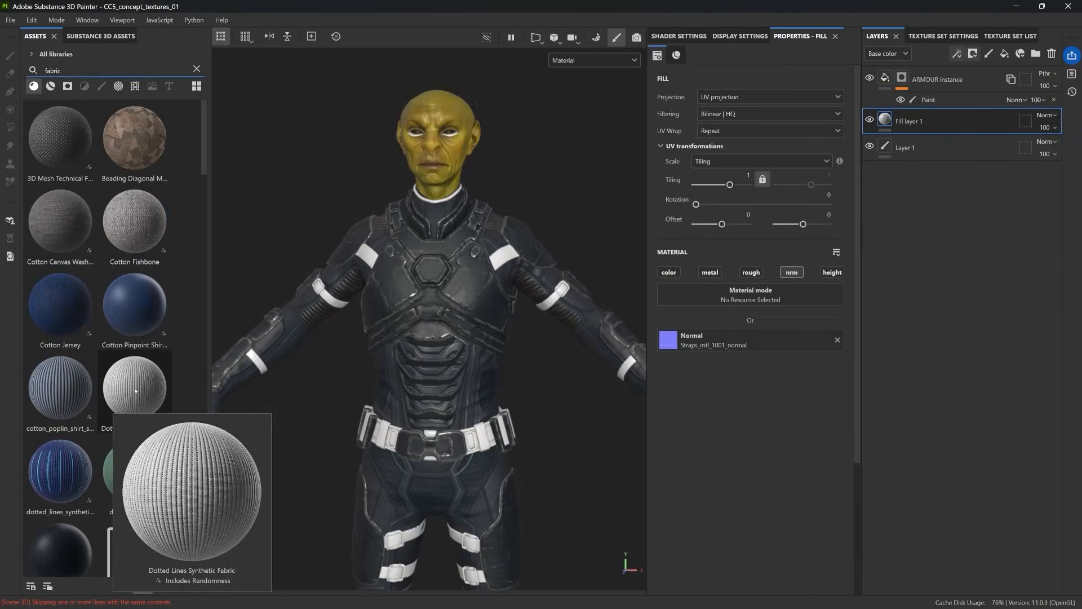
pyautogui.moveTo(136, 390); pyautogui.dragTo(350, 263)
pyautogui.click(737, 185)
pyautogui.click(756, 406)
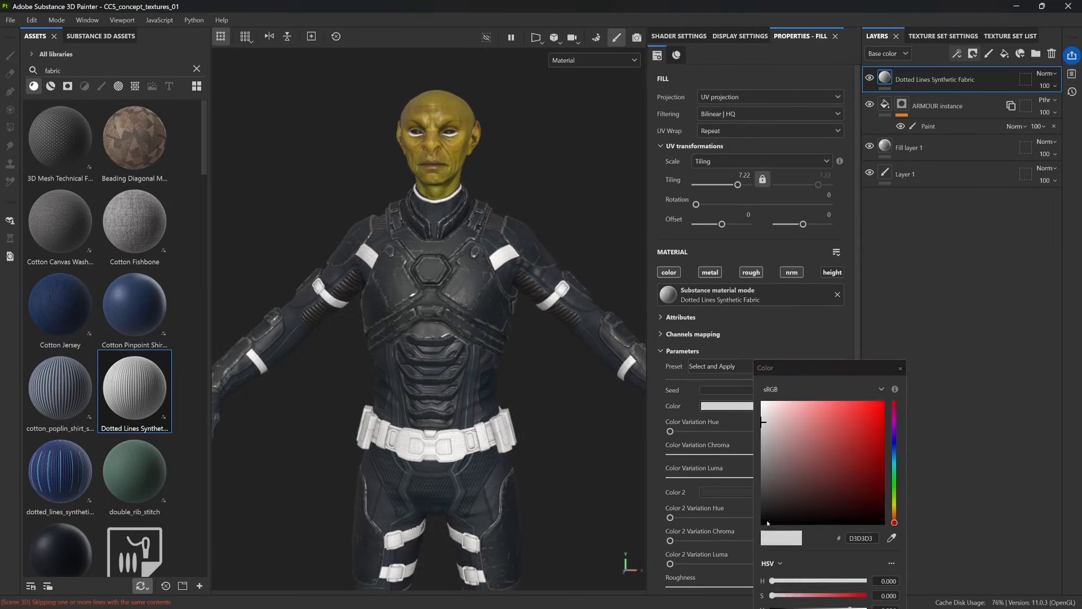
pyautogui.click(765, 518)
pyautogui.click(893, 445)
pyautogui.click(774, 508)
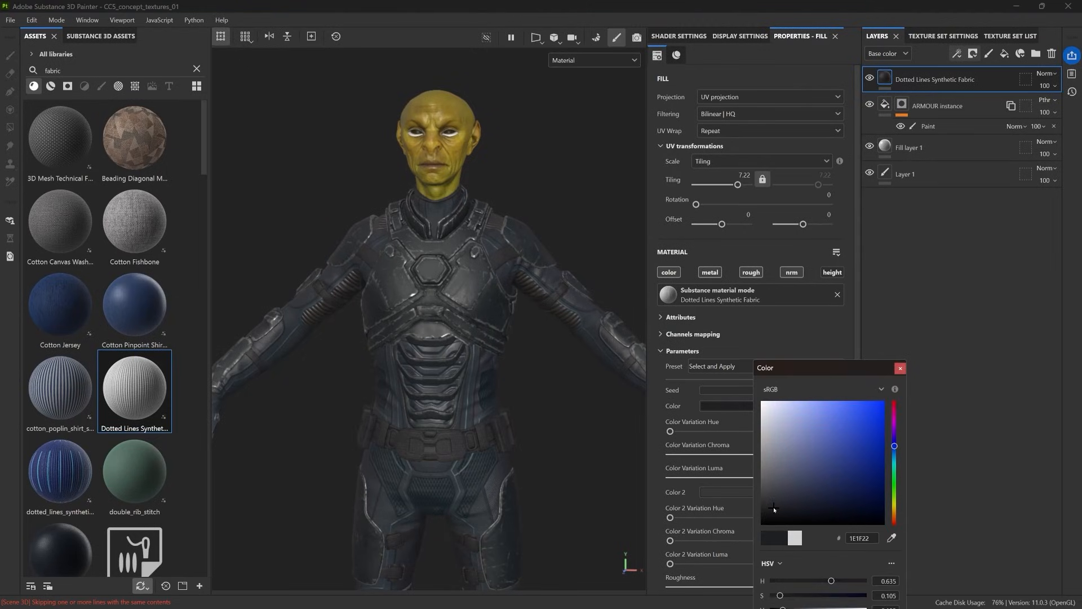
# Step: Set the strap fabric's tiling to 8 and its normal intensity to about 0.69, checking the upper-arm strap up close
pyautogui.keyDown('alt'); pyautogui.moveTo(360, 293); pyautogui.dragTo(445, 271, button='right'); pyautogui.keyUp('alt')
pyautogui.keyDown('alt'); pyautogui.moveTo(355, 265); pyautogui.dragTo(400, 267); pyautogui.keyUp('alt')
pyautogui.keyDown('alt'); pyautogui.moveTo(401, 268); pyautogui.dragTo(617, 237, button='right'); pyautogui.keyUp('alt')
pyautogui.keyDown('alt'); pyautogui.moveTo(564, 316); pyautogui.dragTo(558, 349, button='right'); pyautogui.keyUp('alt')
pyautogui.click(826, 195)
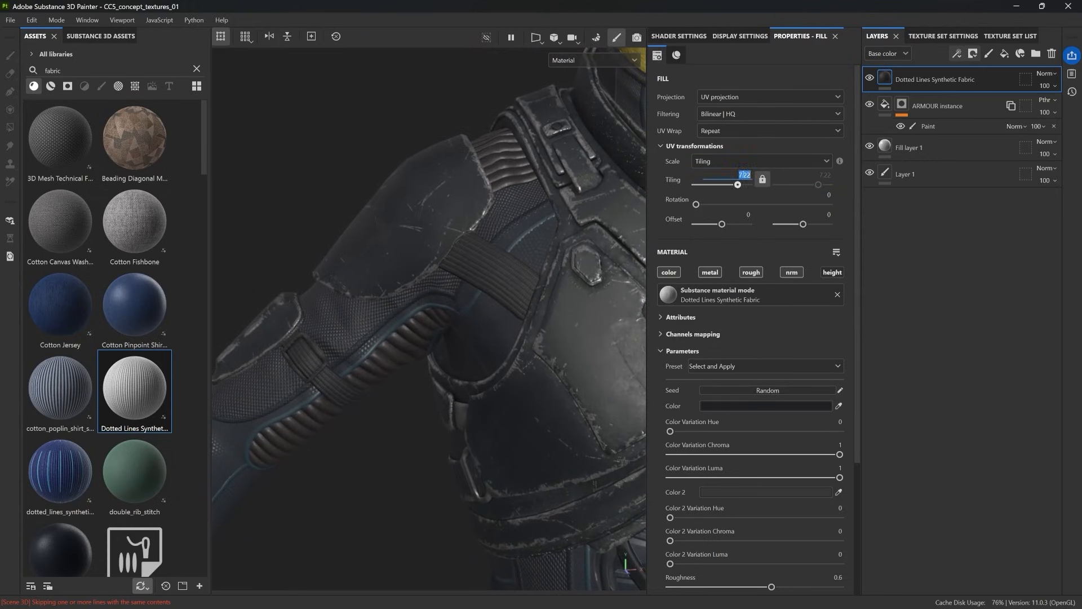
pyautogui.scroll(-6, 788, 520)
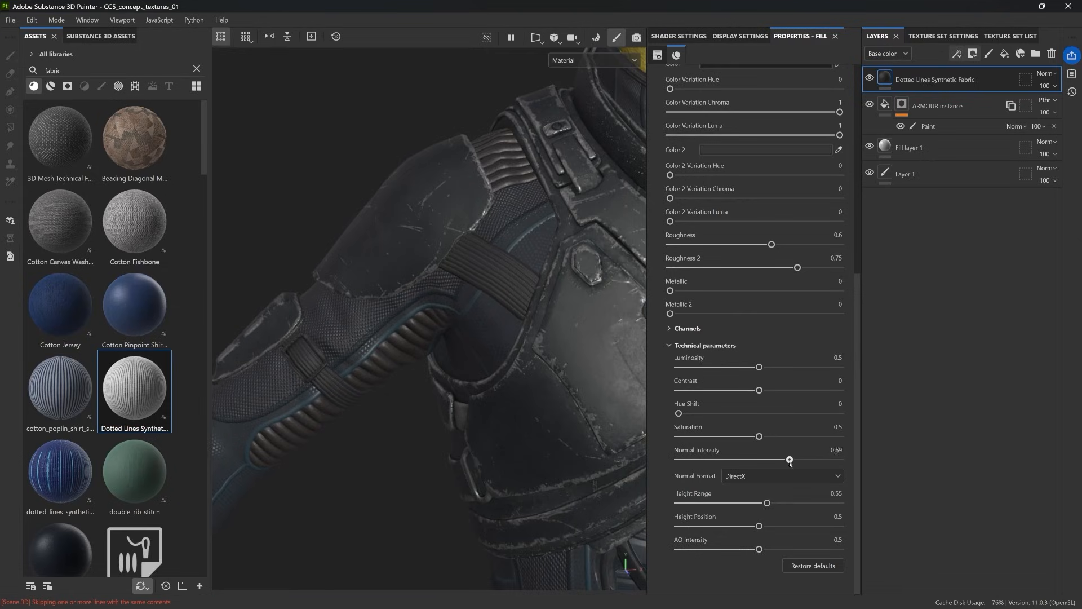
# Step: Set the strap fabric's Color 2 hue variation to about 99 and its roughness to 0.56
pyautogui.scroll(4, 536, 302)
pyautogui.scroll(3, 758, 323)
pyautogui.scroll(3, 759, 361)
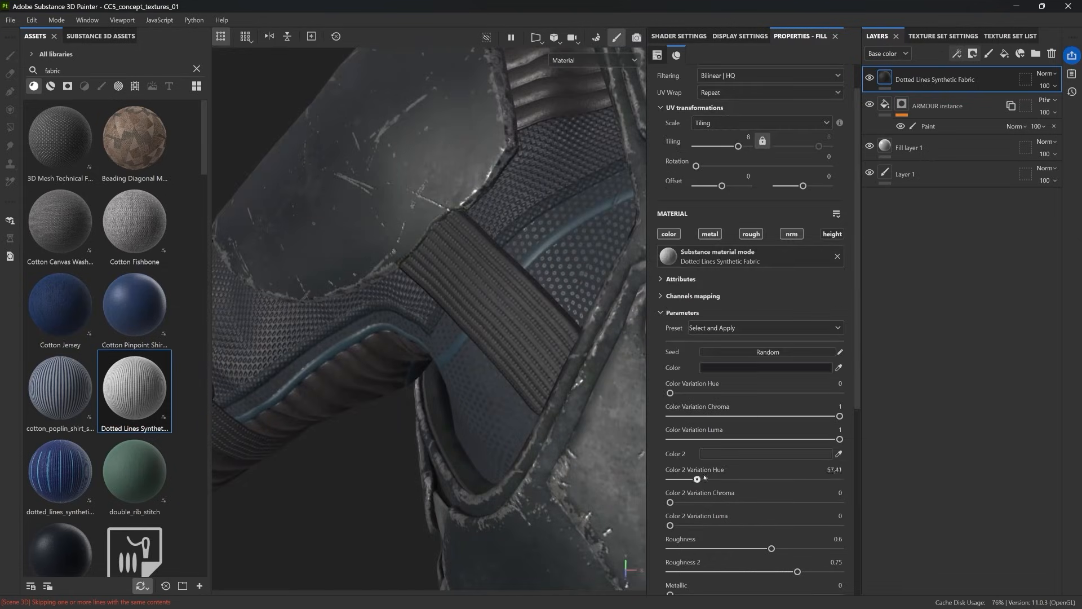
pyautogui.moveTo(772, 548)
pyautogui.mouseDown()
pyautogui.moveTo(704, 547)
pyautogui.moveTo(766, 547)
pyautogui.mouseUp()
pyautogui.scroll(-5, 502, 390)
pyautogui.scroll(-5, 480, 389)
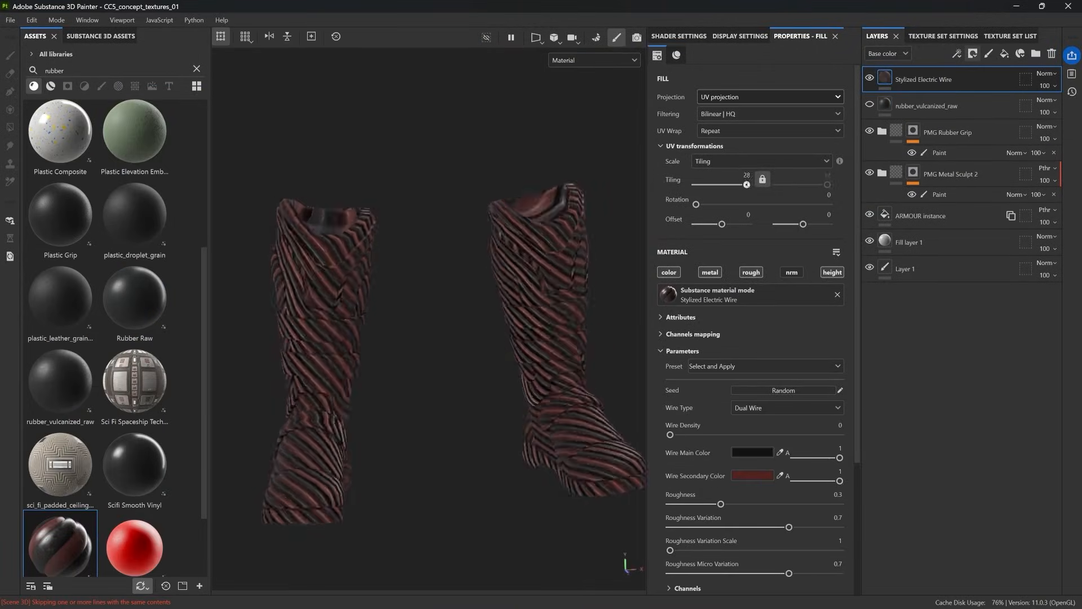
# Step: Rotate the Stylized Electric Wire material on the boots to about 46 degrees
pyautogui.scroll(-3, 707, 506)
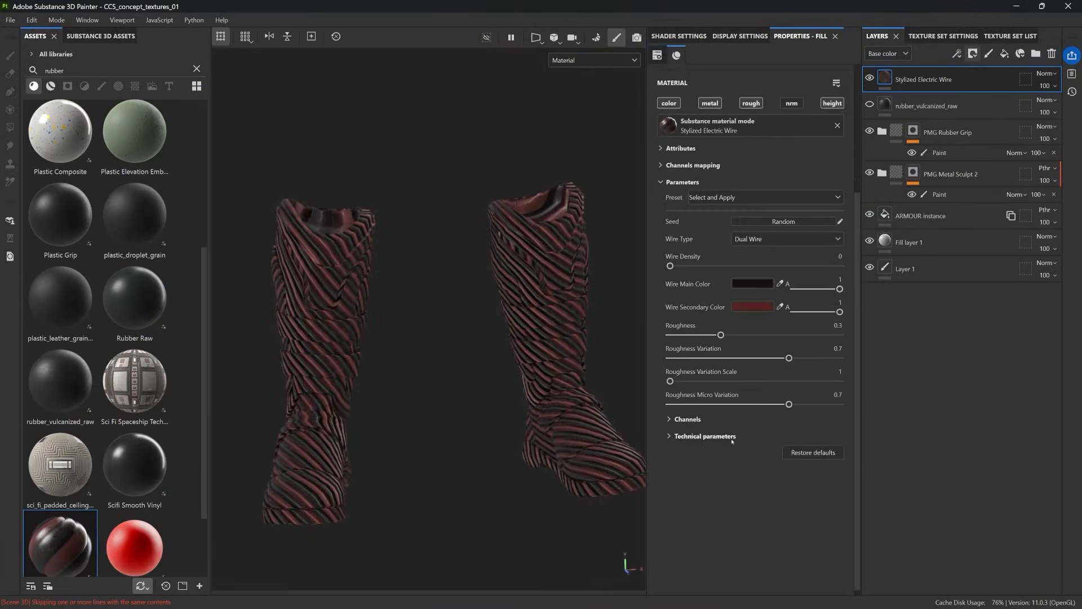
pyautogui.moveTo(707, 505); pyautogui.dragTo(689, 505)
pyautogui.scroll(5, 694, 496)
pyautogui.moveTo(695, 182); pyautogui.dragTo(713, 181)
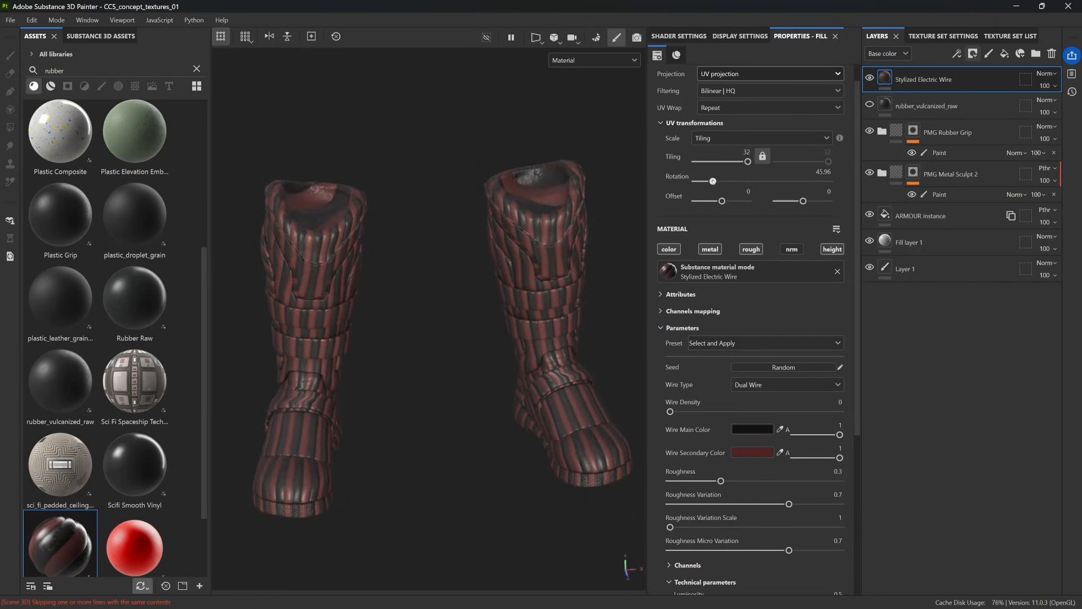
# Step: Match the boot wire material's secondary wire colour to its black main wire colour
pyautogui.keyDown('alt'); pyautogui.moveTo(367, 363); pyautogui.dragTo(443, 376); pyautogui.keyUp('alt')
pyautogui.scroll(3, 443, 376)
pyautogui.click(779, 452)
pyautogui.click(766, 429)
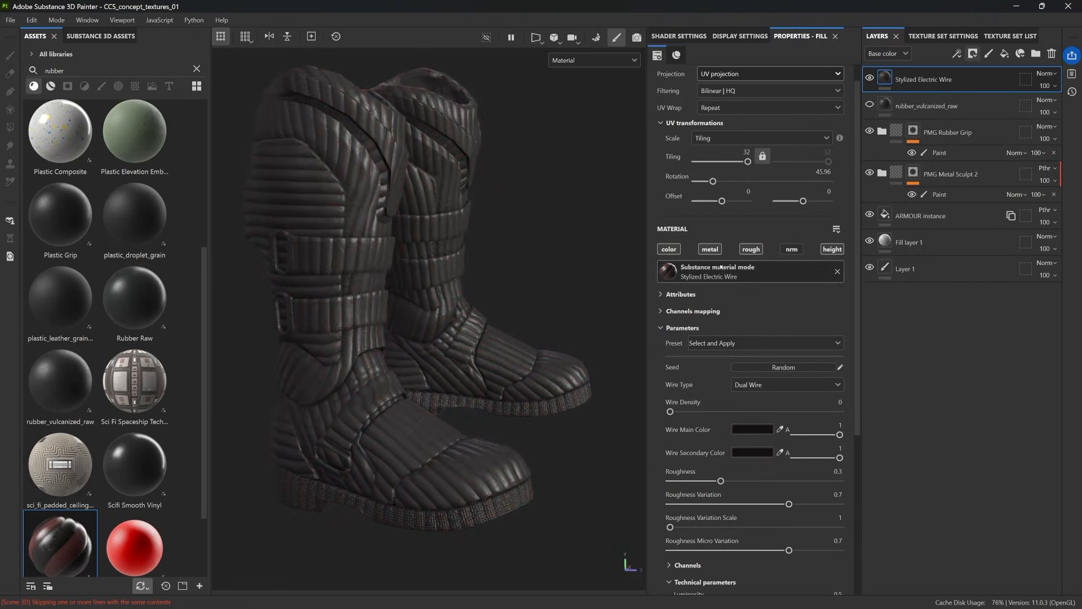
# Step: Add a black mask to the Stylized Electric Wire layer and use polygon fill to reveal it only on the boots' ribbed sections
pyautogui.click(972, 54)
pyautogui.click(993, 83)
pyautogui.press('4')
pyautogui.moveTo(431, 316)
pyautogui.keyDown('alt'); pyautogui.mouseDown()
pyautogui.moveTo(372, 319)
pyautogui.moveTo(479, 265)
pyautogui.moveTo(416, 222)
pyautogui.moveTo(372, 310)
pyautogui.moveTo(454, 297)
pyautogui.moveTo(459, 338)
pyautogui.moveTo(479, 307)
pyautogui.mouseUp(); pyautogui.keyUp('alt')
pyautogui.scroll(2, 459, 338)
pyautogui.click(10, 56)
# Step: Lower the boot wire material's roughness variation and set its roughness micro variation to 0.5
pyautogui.click(885, 78)
pyautogui.scroll(-1, 721, 480)
pyautogui.moveTo(788, 469); pyautogui.dragTo(726, 469)
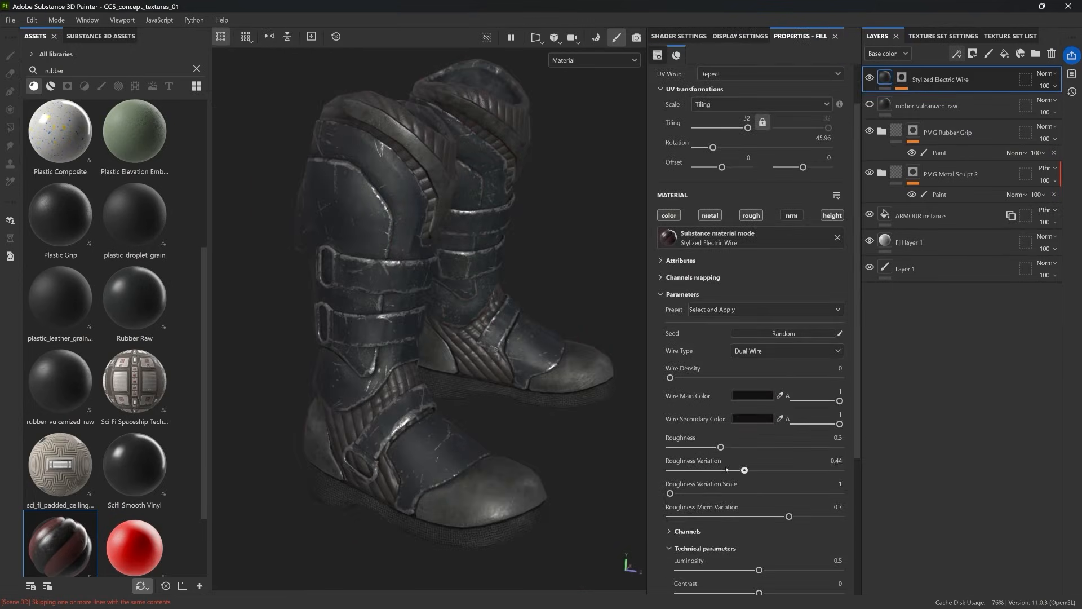
pyautogui.scroll(-1, 755, 506)
pyautogui.moveTo(789, 516); pyautogui.dragTo(754, 502)
# Step: Set the boot wire material's roughness to 0.69, roughness variation to 0.44 and variation scale to 4
pyautogui.moveTo(721, 380); pyautogui.dragTo(806, 379)
pyautogui.moveTo(812, 402); pyautogui.dragTo(763, 402)
pyautogui.keyDown('alt'); pyautogui.moveTo(440, 327); pyautogui.dragTo(422, 321); pyautogui.keyUp('alt')
pyautogui.moveTo(670, 426); pyautogui.dragTo(742, 425)
pyautogui.keyDown('alt'); pyautogui.moveTo(439, 333); pyautogui.dragTo(406, 318); pyautogui.keyUp('alt')
pyautogui.click(744, 402)
pyautogui.moveTo(771, 379); pyautogui.dragTo(787, 379)
pyautogui.keyDown('alt'); pyautogui.moveTo(515, 389); pyautogui.dragTo(443, 356); pyautogui.keyUp('alt')
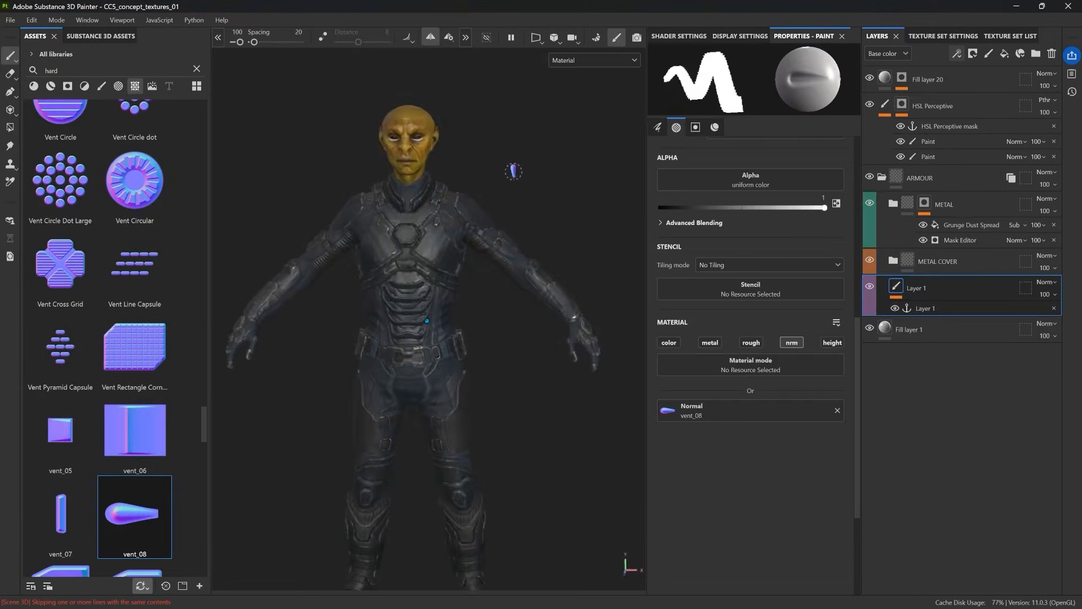
# Step: Stamp the vent_08 normal detail into the hexagonal recess on the upper chest armour
pyautogui.scroll(8, 440, 319)
pyautogui.keyDown('ctrl'); pyautogui.moveTo(382, 313); pyautogui.dragTo(393, 312, button='right'); pyautogui.keyUp('ctrl')
pyautogui.keyDown('alt'); pyautogui.moveTo(382, 314); pyautogui.dragTo(361, 313); pyautogui.keyUp('alt')
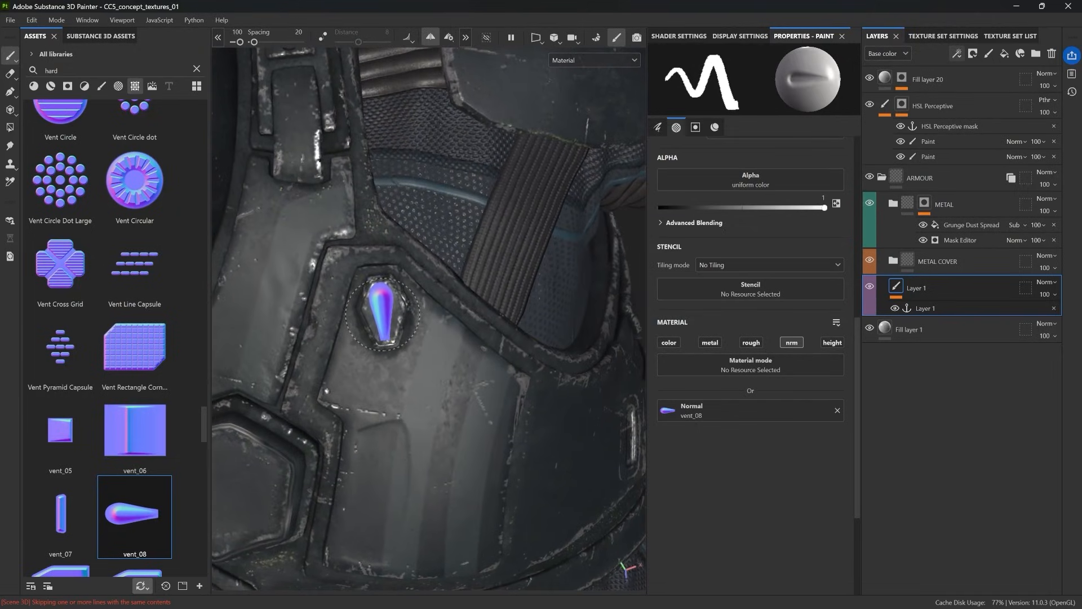
pyautogui.scroll(-6, 383, 315)
pyautogui.scroll(8, 428, 403)
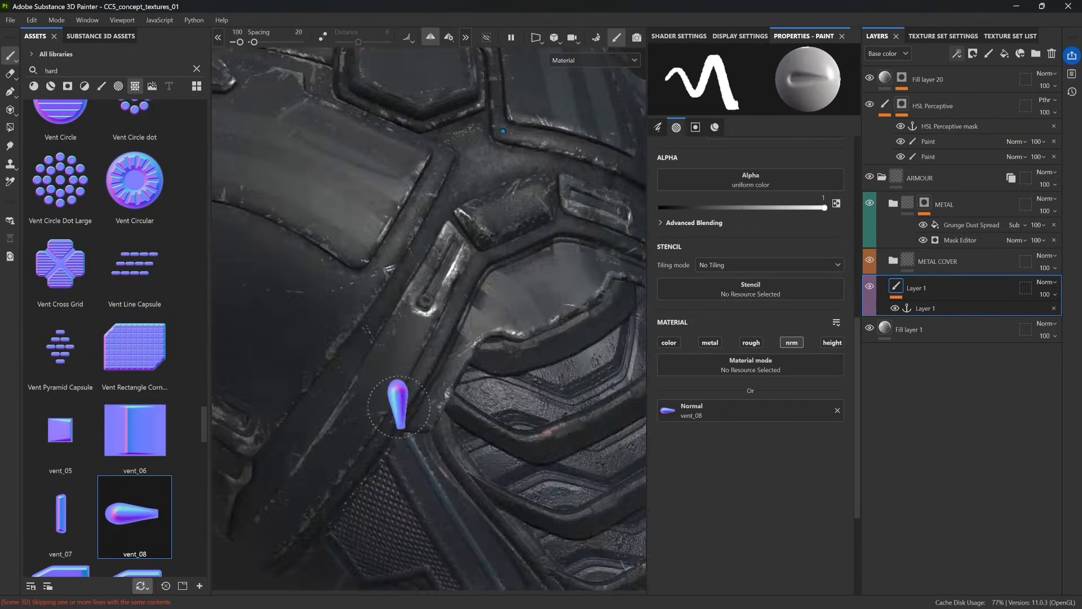
# Step: Stamp further vent_08 normal details on the lower plates and side of the chest armour
pyautogui.scroll(-8, 399, 406)
pyautogui.scroll(6, 372, 264)
pyautogui.keyDown('ctrl'); pyautogui.moveTo(353, 225); pyautogui.dragTo(360, 211); pyautogui.keyUp('ctrl')
pyautogui.scroll(-4, 364, 368)
pyautogui.scroll(3, 364, 368)
pyautogui.keyDown('alt'); pyautogui.moveTo(364, 368); pyautogui.dragTo(382, 320); pyautogui.keyUp('alt')
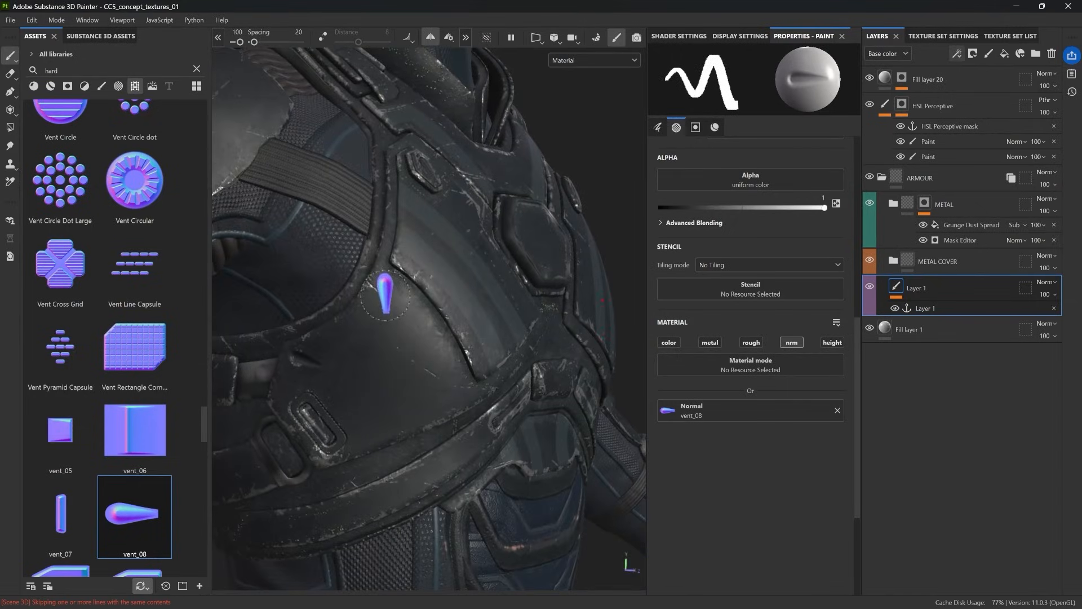
pyautogui.click(385, 296)
pyautogui.keyDown('alt'); pyautogui.moveTo(385, 296); pyautogui.dragTo(415, 442, button='right'); pyautogui.keyUp('alt')
pyautogui.keyDown('alt'); pyautogui.moveTo(415, 442); pyautogui.dragTo(343, 418); pyautogui.keyUp('alt')
# Step: Switch the brush's normal to vent_07 and stamp slots on the shoulder strap just above its round fastener
pyautogui.moveTo(60, 513); pyautogui.dragTo(744, 414)
pyautogui.scroll(6, 457, 253)
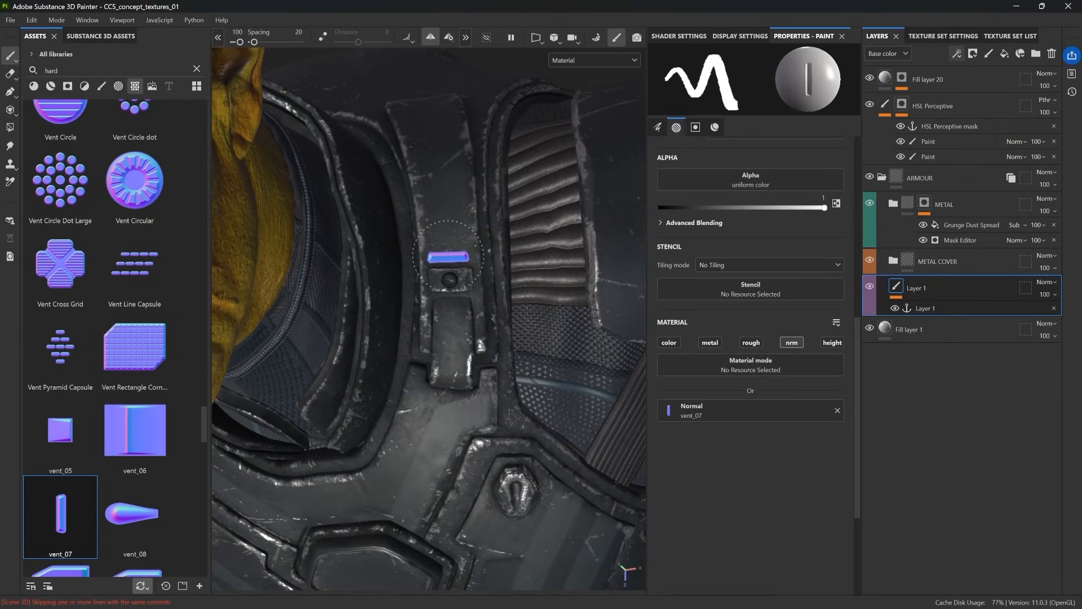
pyautogui.scroll(-3, 445, 248)
pyautogui.scroll(5, 442, 223)
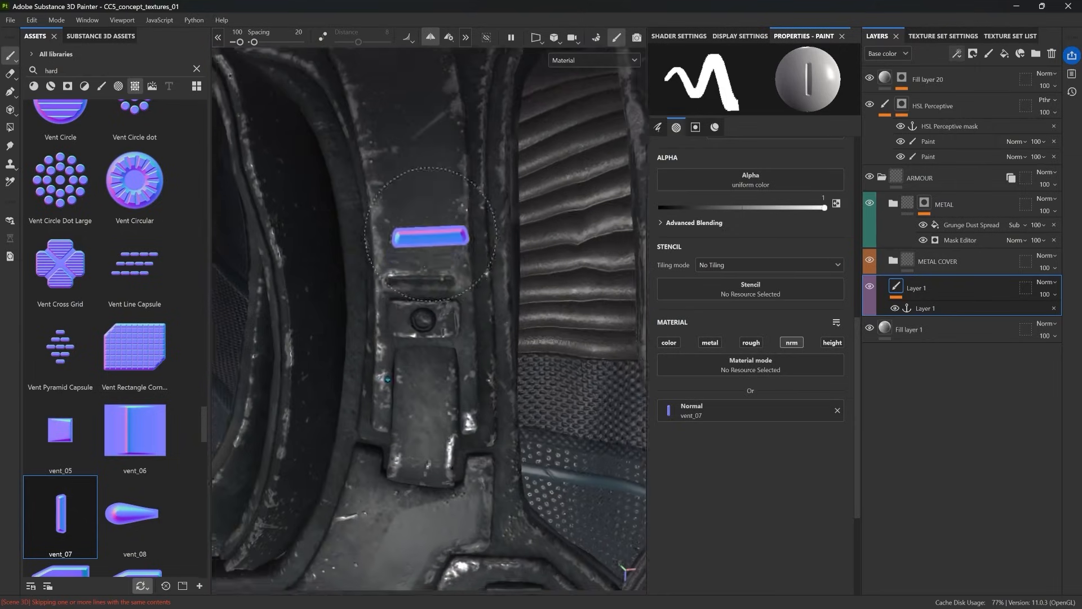
pyautogui.keyDown('alt'); pyautogui.moveTo(431, 234); pyautogui.dragTo(415, 256); pyautogui.keyUp('alt')
# Step: Turn off symmetry and stamp a horizontal vent_07 slot on the central plate at the lower edge of the chest armour
pyautogui.scroll(-4, 406, 264)
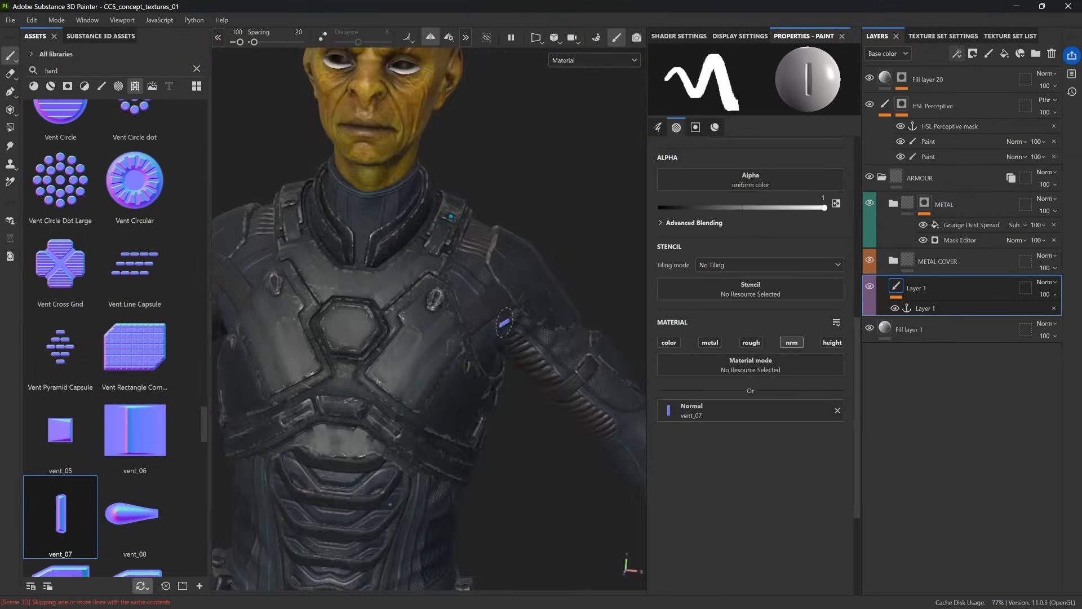
pyautogui.scroll(6, 459, 345)
pyautogui.scroll(-4, 456, 325)
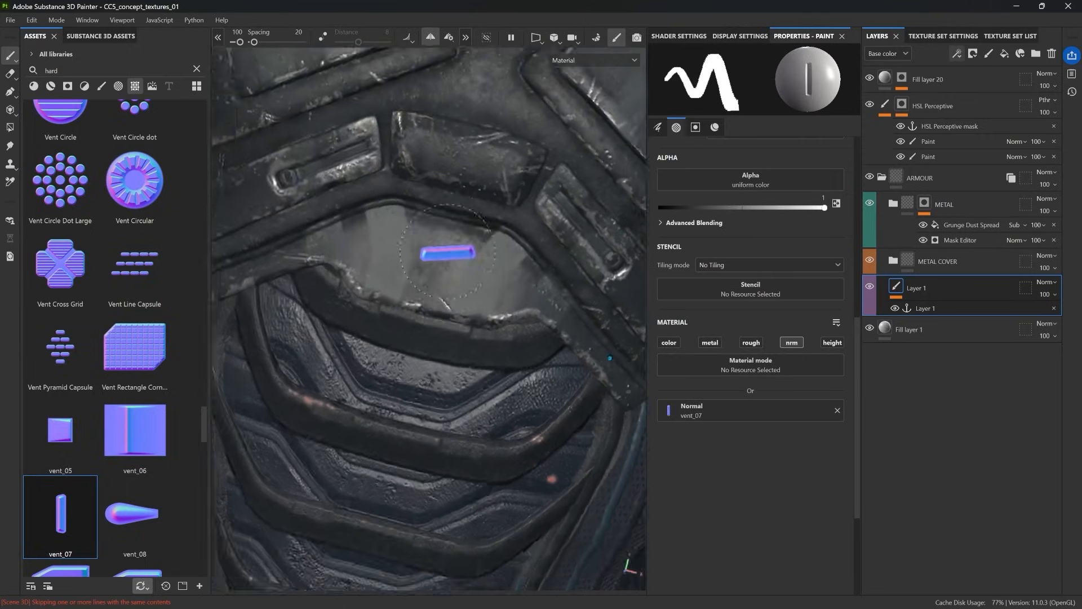
pyautogui.keyDown('alt'); pyautogui.moveTo(447, 251); pyautogui.dragTo(432, 222); pyautogui.keyUp('alt')
pyautogui.scroll(5, 319, 288)
pyautogui.scroll(2, 319, 295)
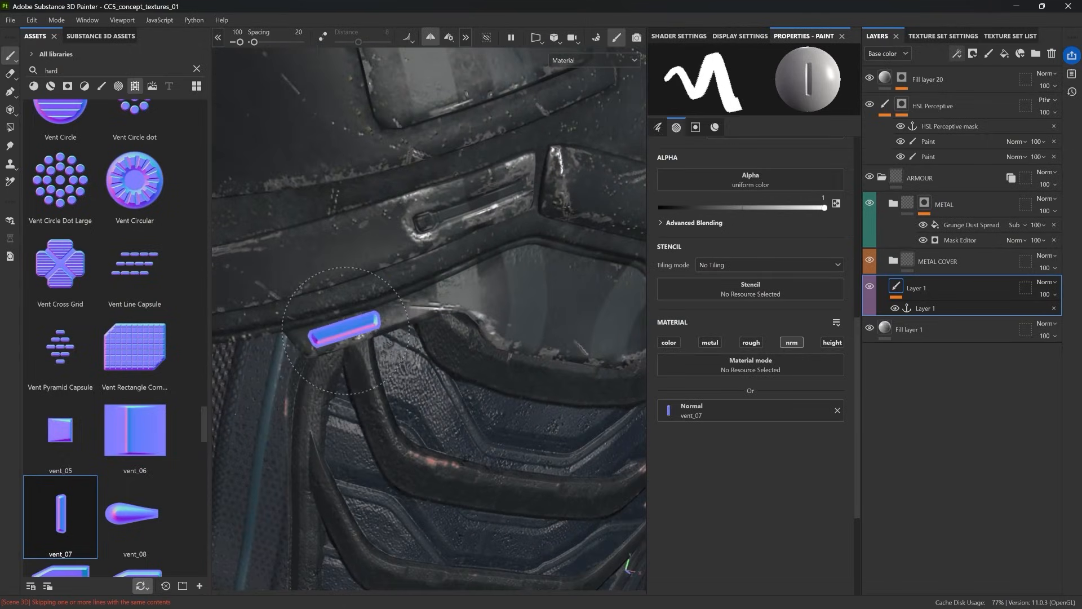
pyautogui.scroll(-4, 344, 330)
pyautogui.scroll(6, 430, 313)
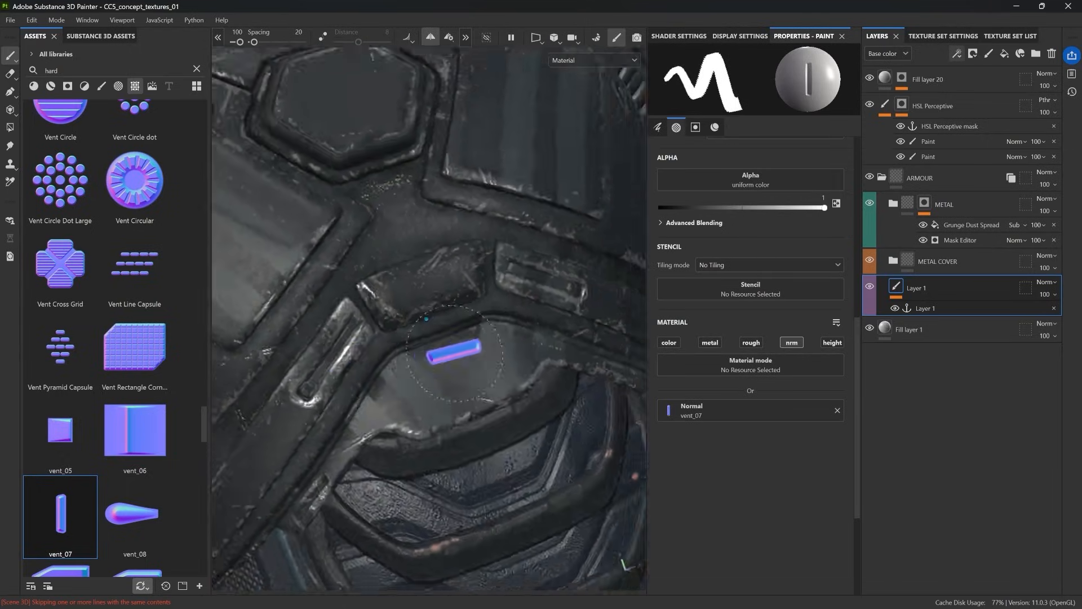
pyautogui.keyDown('ctrl'); pyautogui.moveTo(437, 358); pyautogui.dragTo(445, 358, button='right'); pyautogui.keyUp('ctrl')
pyautogui.keyDown('alt'); pyautogui.moveTo(432, 357); pyautogui.dragTo(442, 360); pyautogui.keyUp('alt')
pyautogui.keyDown('ctrl'); pyautogui.moveTo(430, 359); pyautogui.dragTo(440, 359, button='right'); pyautogui.keyUp('ctrl')
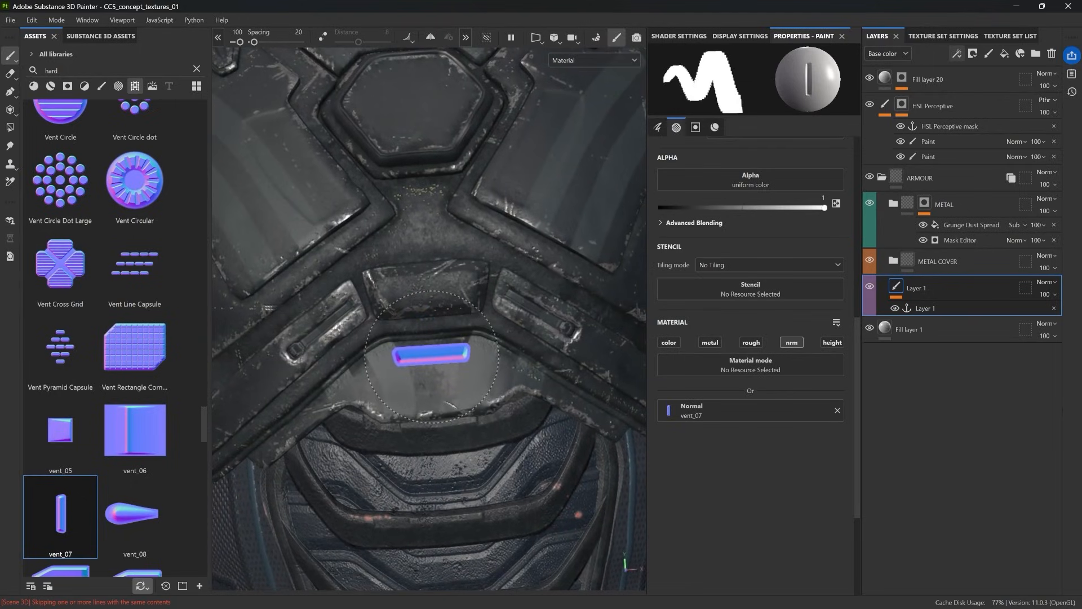
# Step: Switch the brush's normal to vent_05 and stamp it on the strip between the hexagon and the small plate below it
pyautogui.scroll(-4, 427, 389)
pyautogui.click(61, 431)
pyautogui.scroll(5, 415, 267)
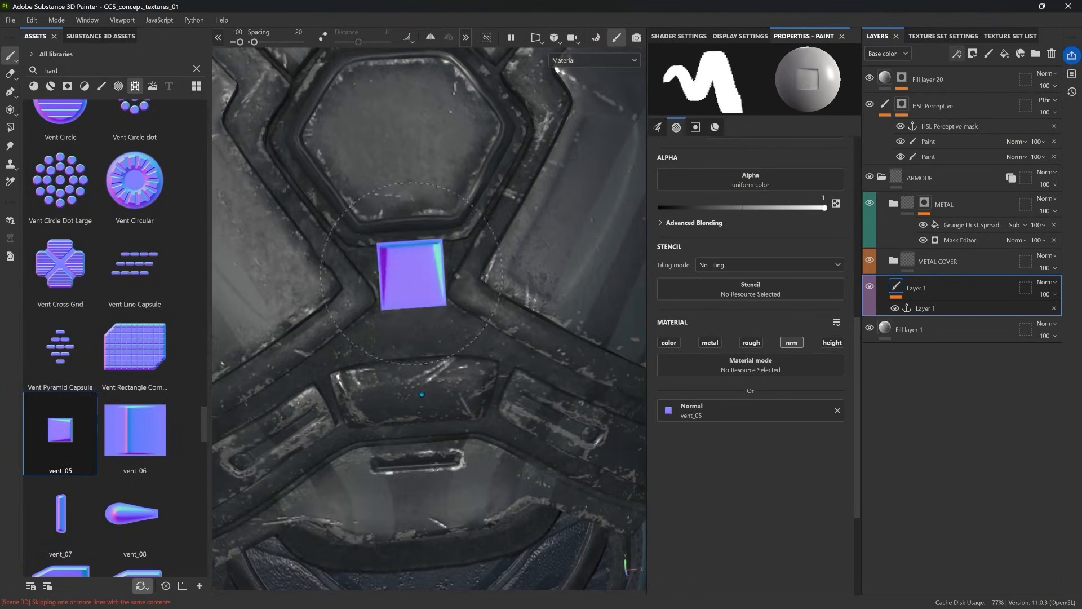
pyautogui.keyDown('ctrl'); pyautogui.moveTo(410, 273); pyautogui.dragTo(422, 272, button='right'); pyautogui.keyUp('ctrl')
pyautogui.scroll(-4, 469, 375)
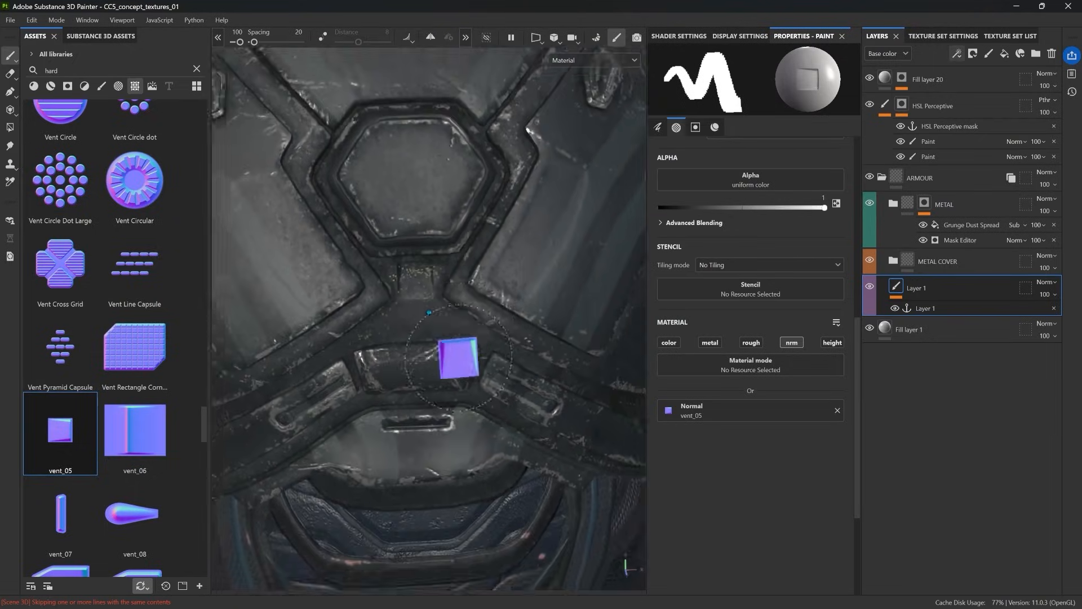
# Step: Switch the brush's normal to vent_30, turn symmetry on and stamp a slot beside the lower end of the shoulder strap buckle
pyautogui.scroll(-10, 96, 397)
pyautogui.click(134, 403)
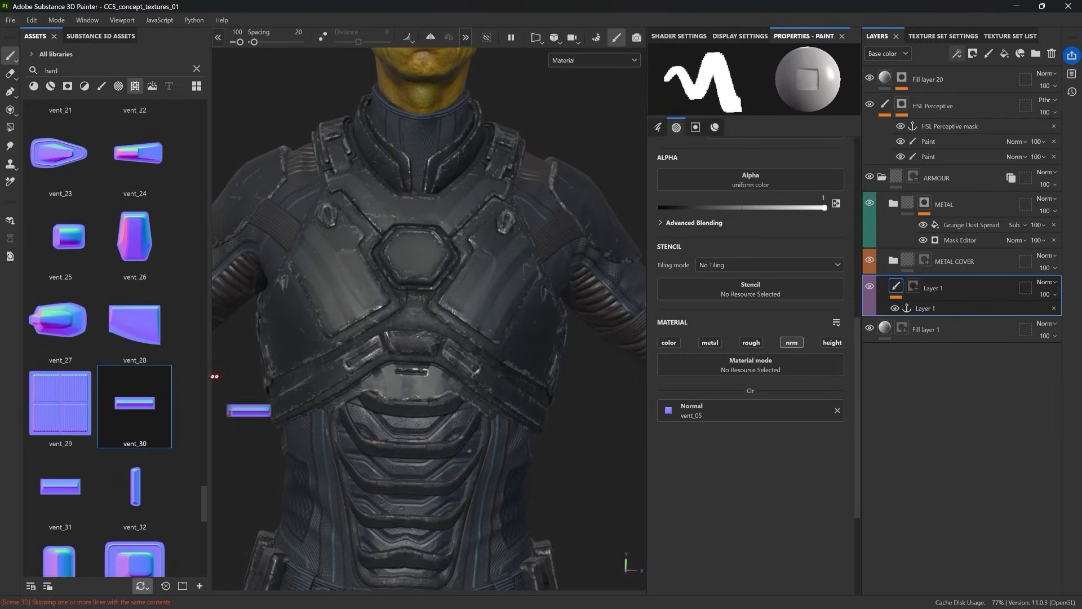
pyautogui.scroll(5, 454, 350)
pyautogui.keyDown('alt'); pyautogui.moveTo(409, 298); pyautogui.dragTo(425, 247); pyautogui.keyUp('alt')
pyautogui.keyDown('ctrl'); pyautogui.moveTo(425, 247); pyautogui.dragTo(422, 243, button='right'); pyautogui.keyUp('ctrl')
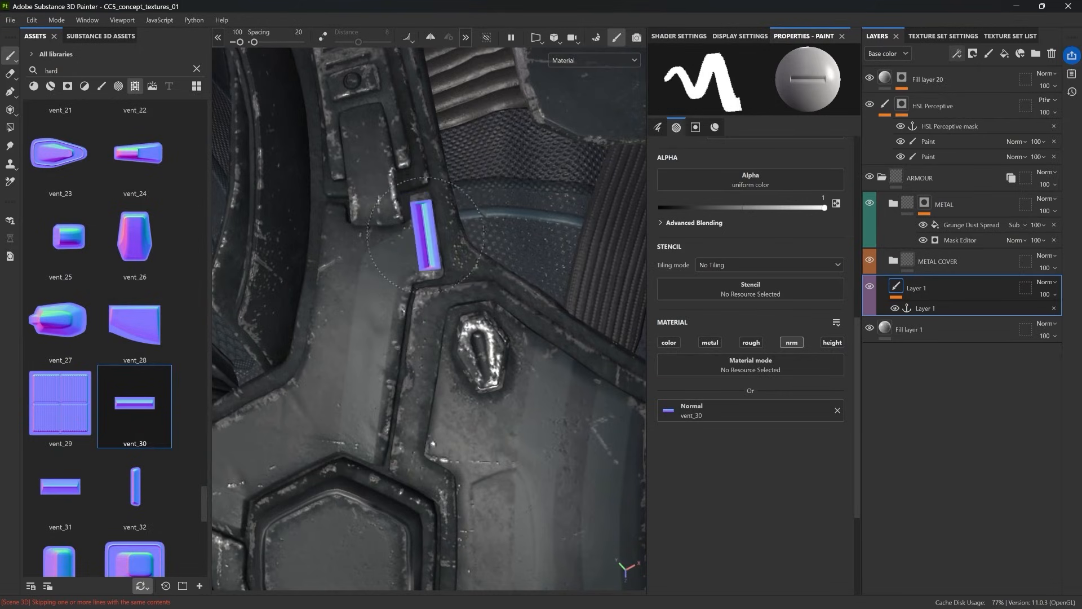
pyautogui.scroll(-5, 426, 235)
pyautogui.scroll(4, 478, 360)
pyautogui.click(471, 362)
pyautogui.scroll(-4, 471, 434)
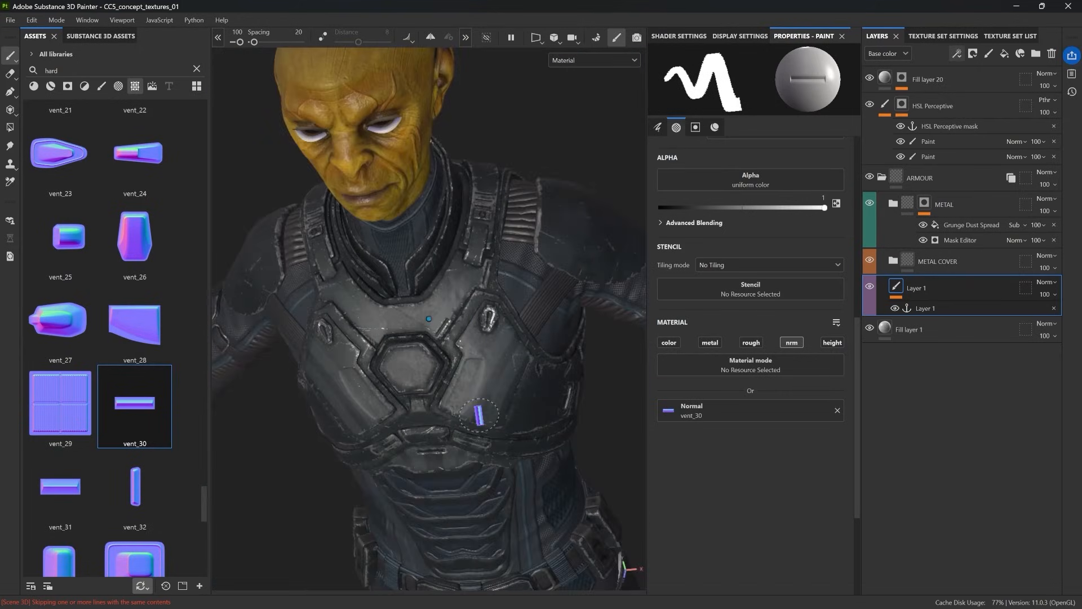
pyautogui.click(430, 37)
pyautogui.scroll(5, 429, 310)
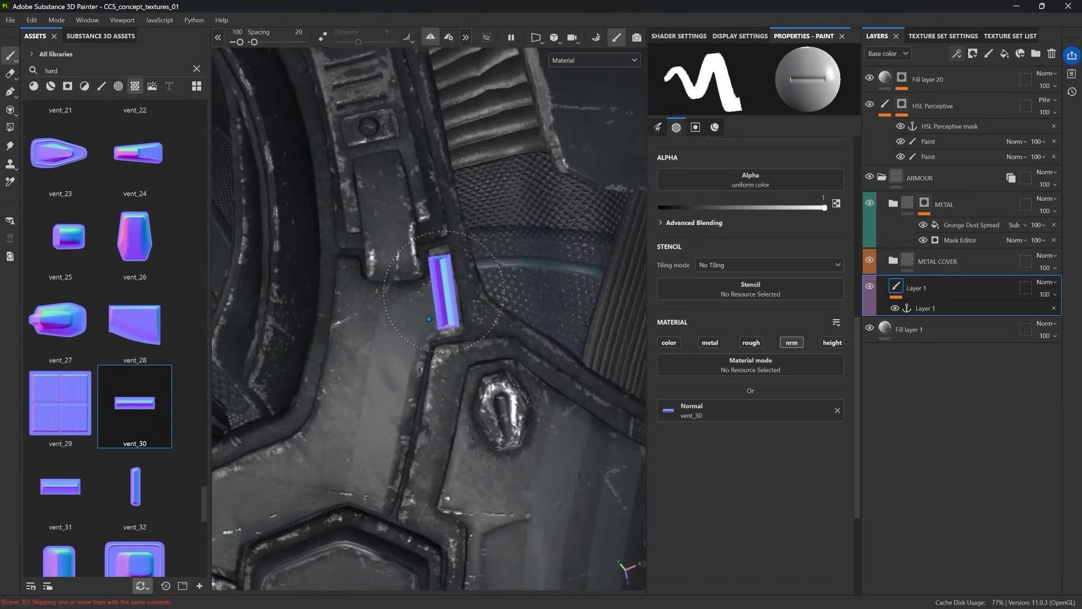
pyautogui.click(445, 292)
# Step: Stamp further vent_30 slots above the hexagon's upper corners and on the front lower edges of the armour collar
pyautogui.scroll(-3, 437, 332)
pyautogui.keyDown('alt'); pyautogui.moveTo(430, 370); pyautogui.dragTo(468, 383); pyautogui.keyUp('alt')
pyautogui.scroll(2, 476, 400)
pyautogui.click(483, 478)
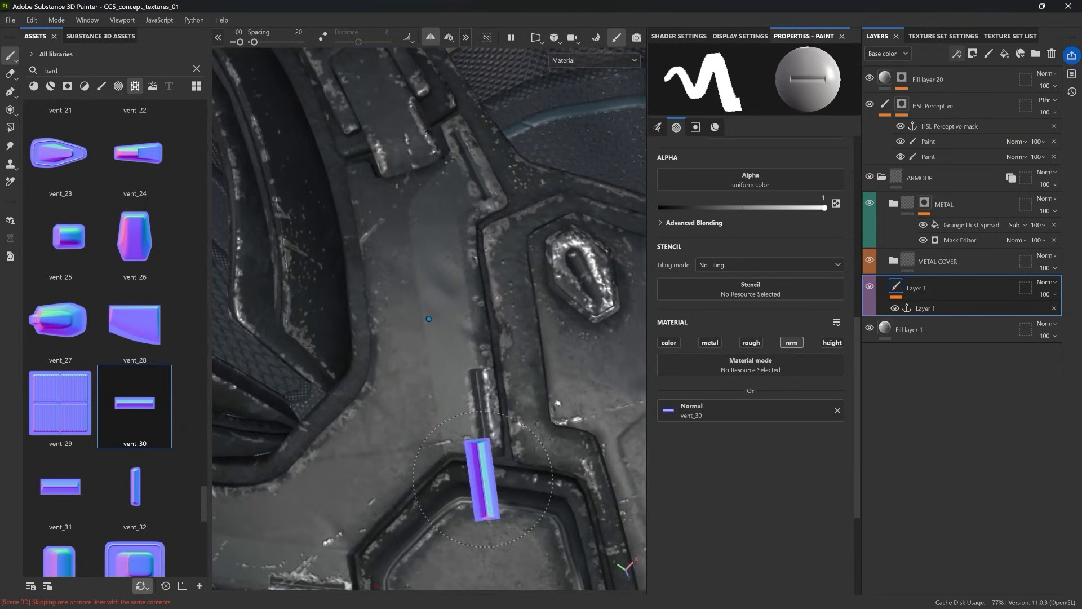
pyautogui.scroll(-6, 490, 440)
pyautogui.keyDown('alt'); pyautogui.moveTo(512, 324); pyautogui.dragTo(460, 323); pyautogui.keyUp('alt')
pyautogui.scroll(4, 459, 323)
pyautogui.scroll(-6, 458, 323)
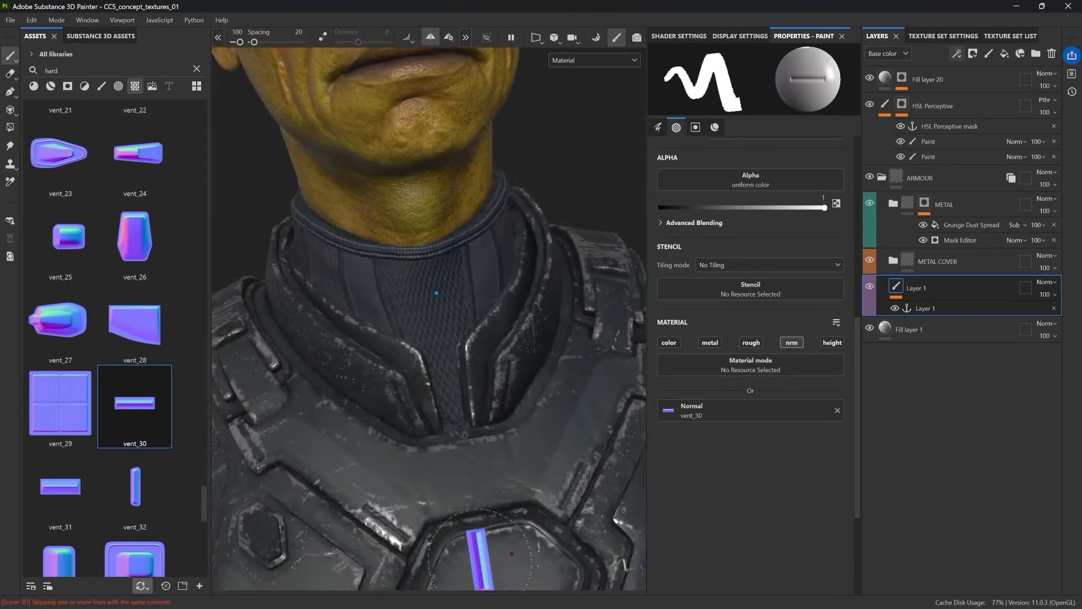
# Step: Switch the brush's normal to window_01 and stamp rivets into the corners of the large chest plates
pyautogui.scroll(-3, 88, 419)
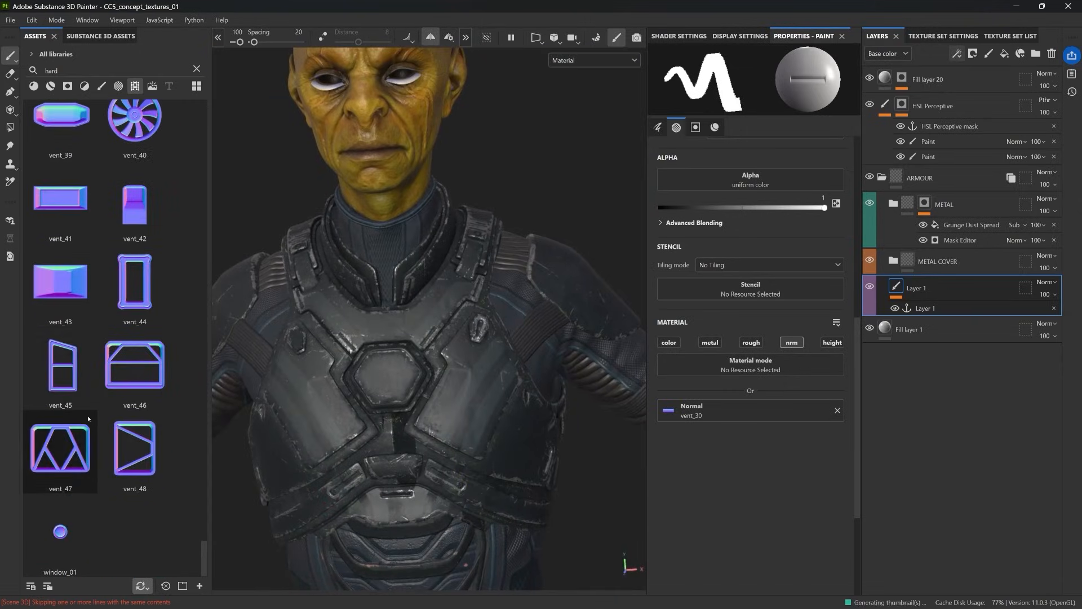
pyautogui.click(60, 530)
pyautogui.scroll(3, 426, 425)
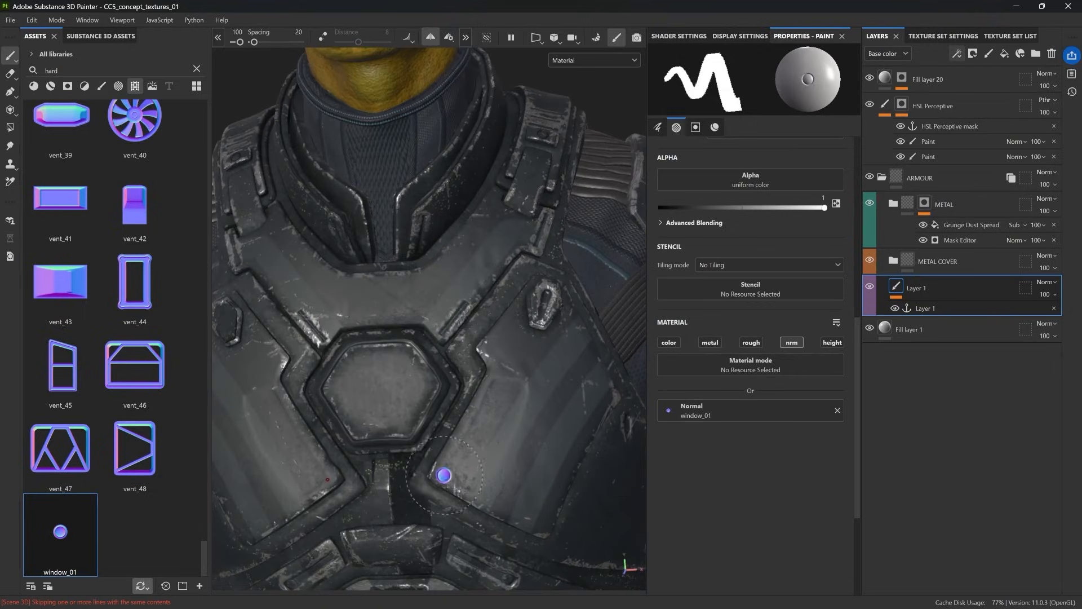
pyautogui.keyDown('alt'); pyautogui.moveTo(476, 529); pyautogui.dragTo(503, 539); pyautogui.keyUp('alt')
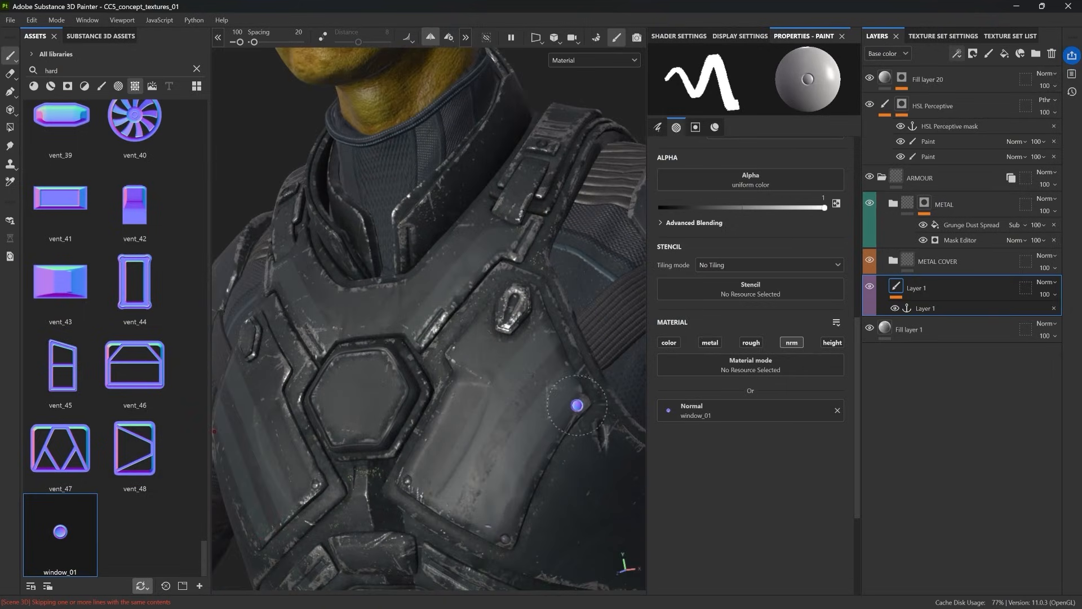
pyautogui.keyDown('alt'); pyautogui.moveTo(576, 405); pyautogui.dragTo(485, 355); pyautogui.keyUp('alt')
pyautogui.scroll(-3, 501, 435)
pyautogui.keyDown('alt'); pyautogui.moveTo(501, 435); pyautogui.dragTo(426, 373); pyautogui.keyUp('alt')
# Step: Stamp window_01 rivets into the corners of the small central plate below the hexagon
pyautogui.scroll(3, 454, 302)
pyautogui.scroll(-3, 442, 430)
pyautogui.scroll(2, 442, 430)
pyautogui.scroll(3, 426, 373)
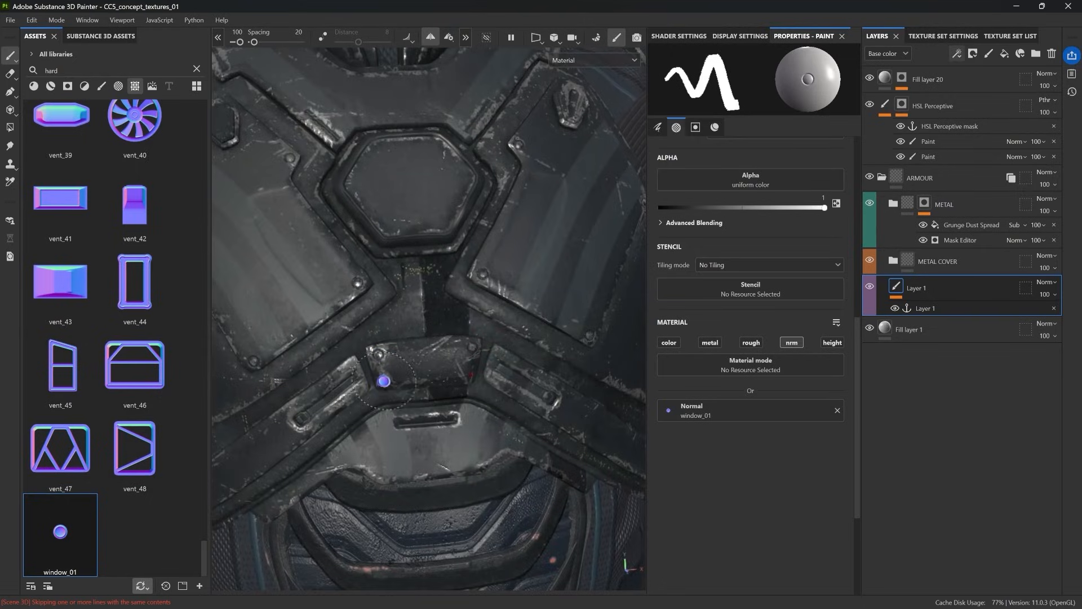
pyautogui.scroll(-5, 384, 381)
pyautogui.scroll(2, 415, 423)
pyautogui.keyDown('alt'); pyautogui.moveTo(415, 424); pyautogui.dragTo(414, 323); pyautogui.keyUp('alt')
pyautogui.scroll(3, 496, 281)
pyautogui.scroll(3, 370, 354)
pyautogui.scroll(3, 505, 401)
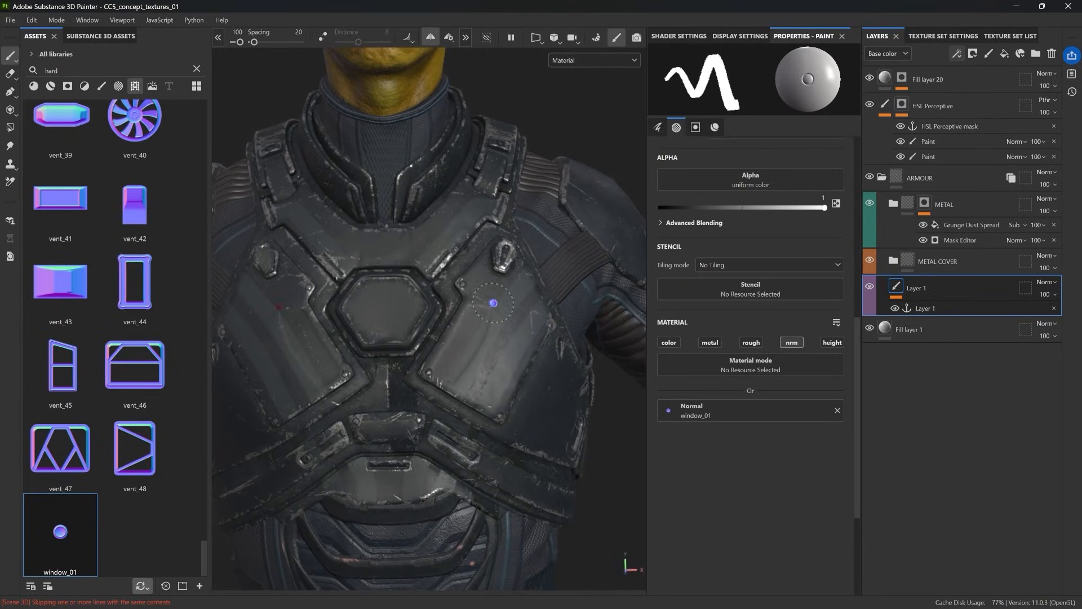
# Step: Isolate the chest armour and add a mask with a paint effect to the stamped detail layer, Layer 1
pyautogui.hotkey('alt', 'q')
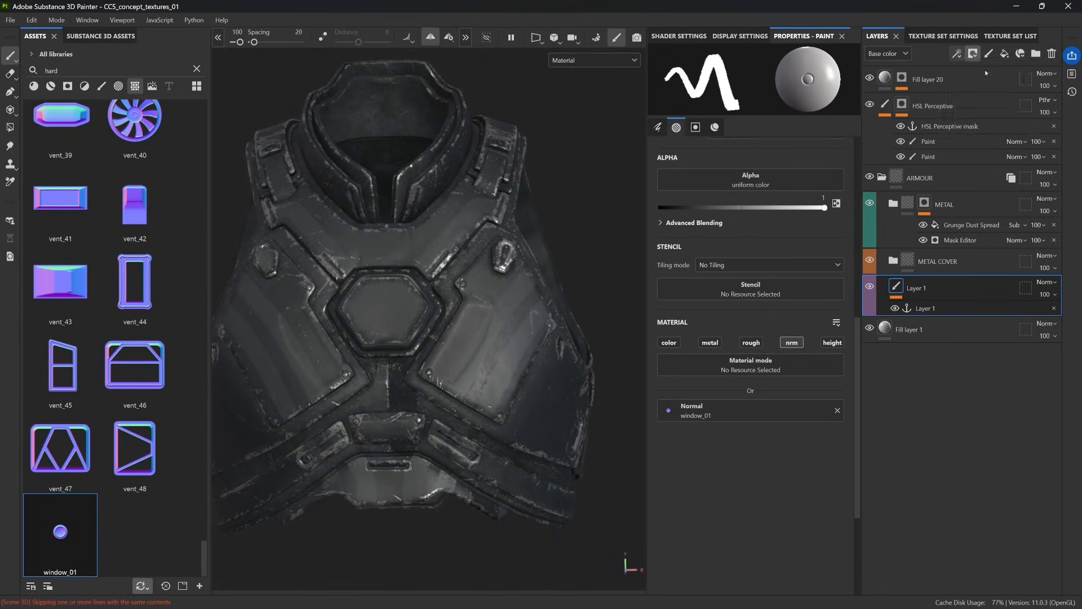
pyautogui.click(985, 72)
pyautogui.press('4')
pyautogui.press('1')
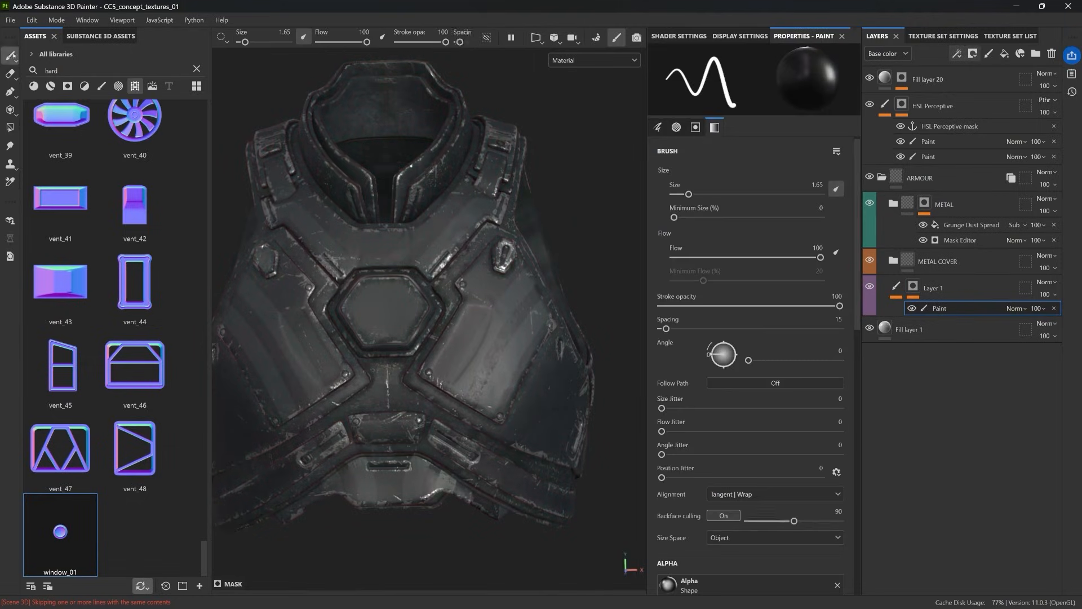
pyautogui.scroll(-3, 504, 373)
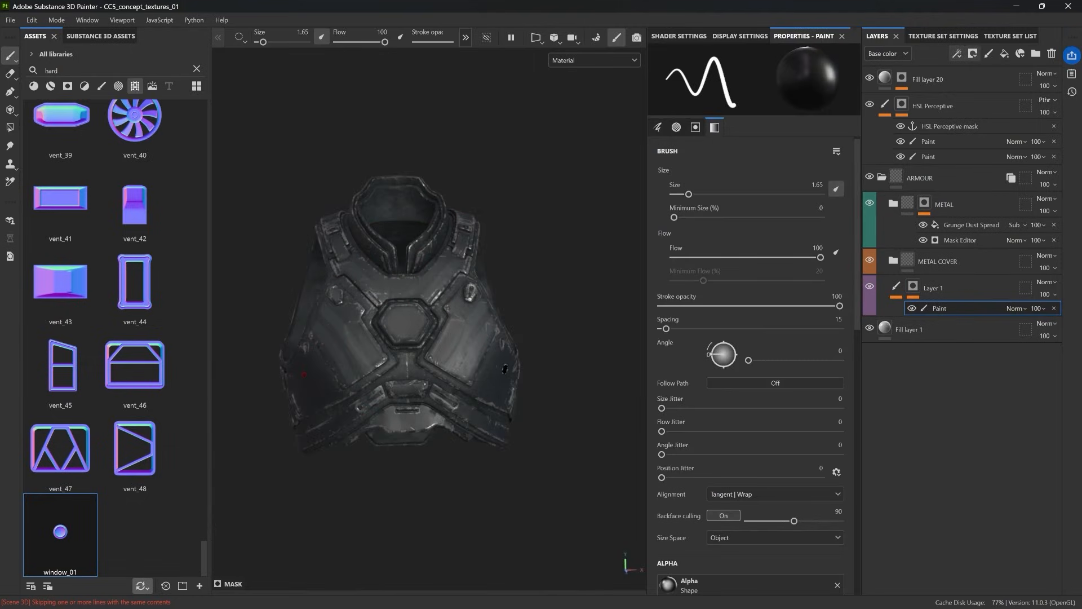
pyautogui.press('alt')
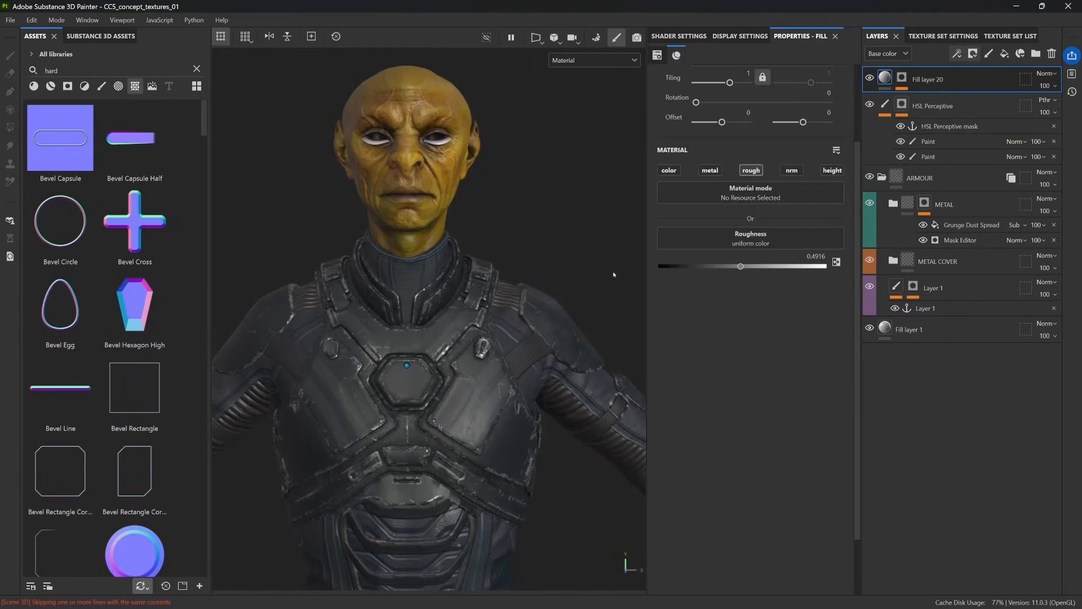
# Step: Add a fill layer above Fill layer 20 and add an Emissive channel to the Chest_piece_mtl texture set
pyautogui.click(1004, 53)
pyautogui.click(956, 36)
pyautogui.click(1001, 37)
pyautogui.click(915, 36)
pyautogui.click(1036, 210)
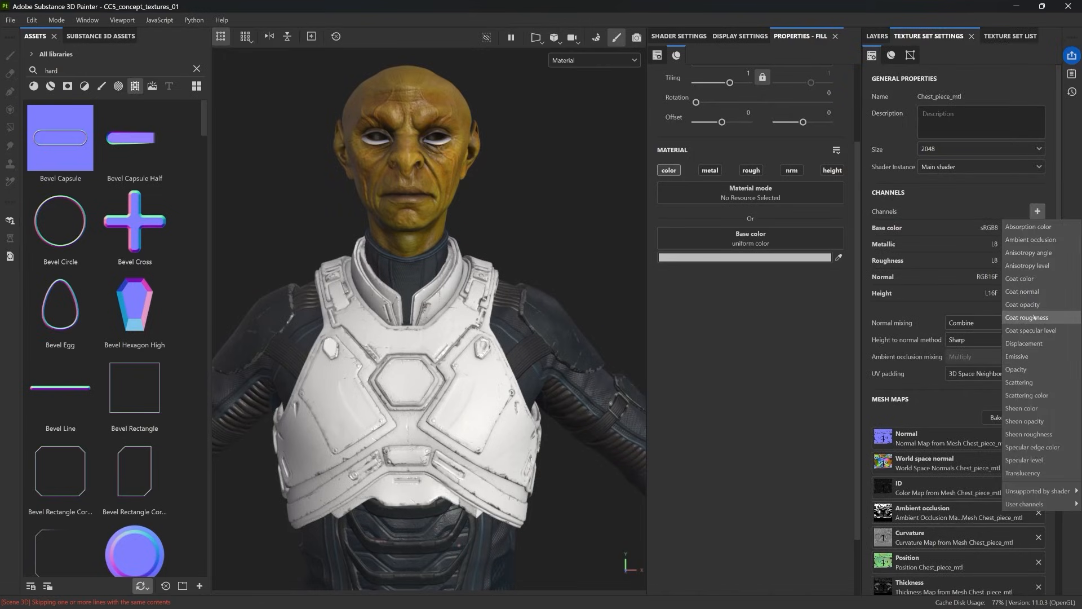
pyautogui.click(1018, 356)
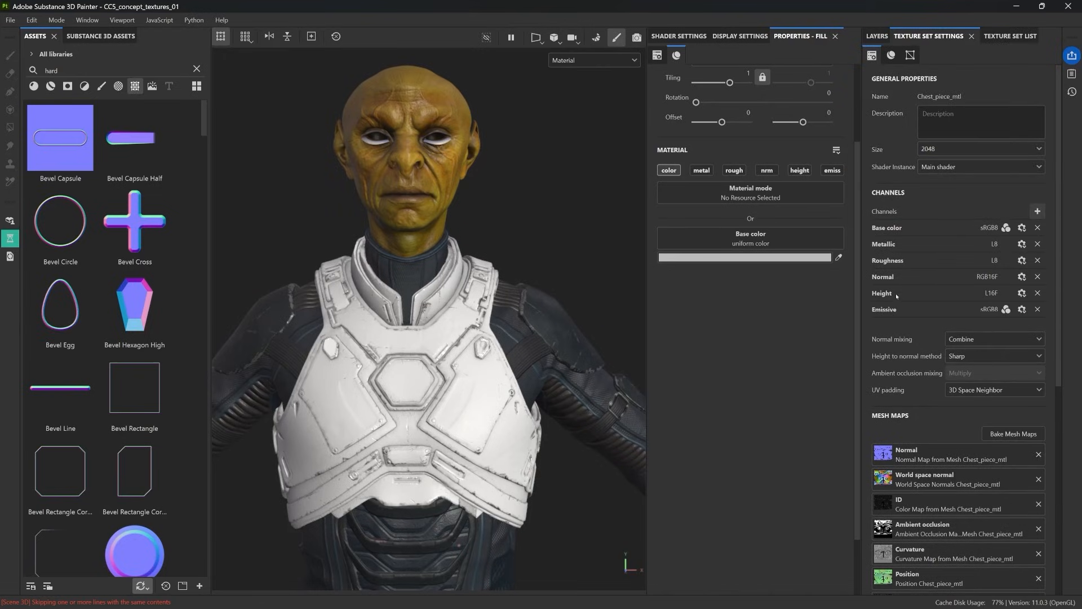
# Step: Limit the new fill to emissive with a colour sampled from the alien's skin, mask it and paint the slot above the hexagon
pyautogui.click(833, 170)
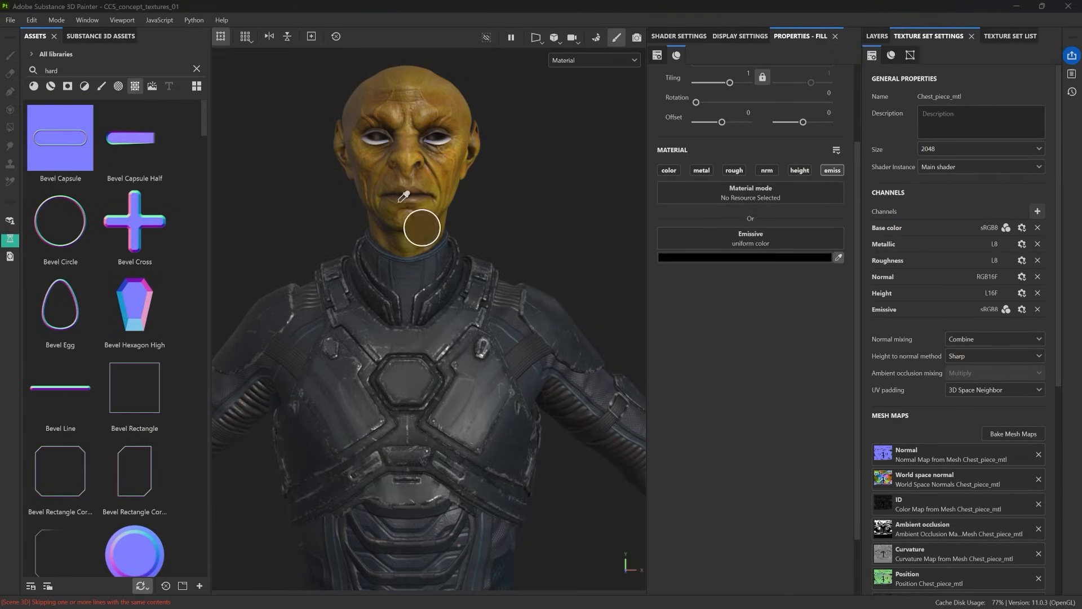
pyautogui.click(400, 200)
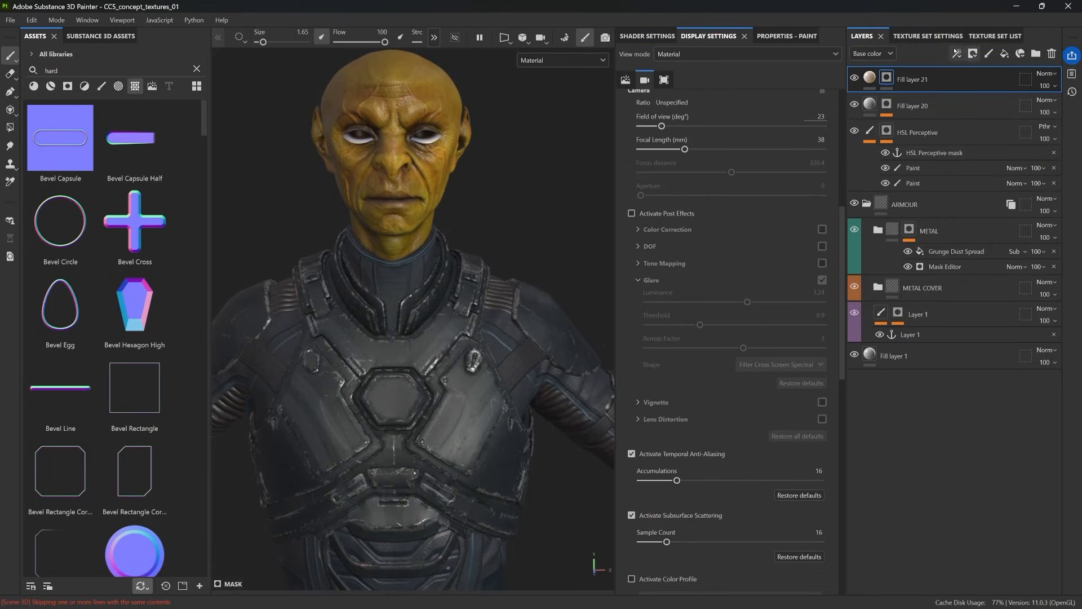
pyautogui.click(957, 53)
pyautogui.click(969, 69)
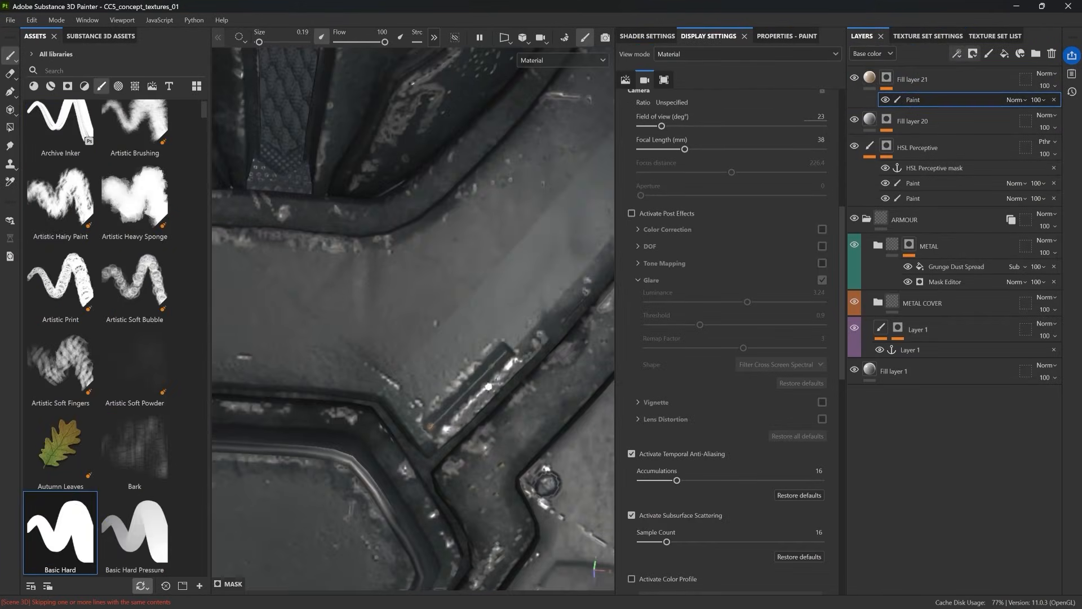
pyautogui.keyDown('shift'); pyautogui.click(506, 352); pyautogui.keyUp('shift')
# Step: Try base colour on Fill layer 21, switch it off again, enable its height channel and lower the height slightly
pyautogui.click(869, 77)
pyautogui.click(783, 36)
pyautogui.click(638, 272)
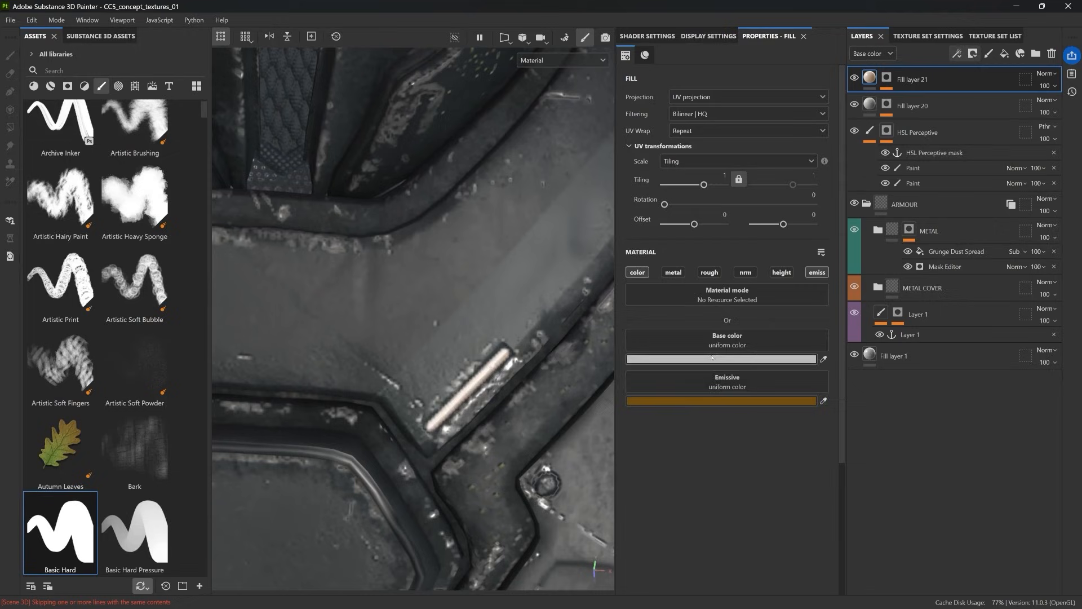
pyautogui.click(638, 272)
pyautogui.click(781, 272)
pyautogui.moveTo(719, 368); pyautogui.dragTo(711, 368)
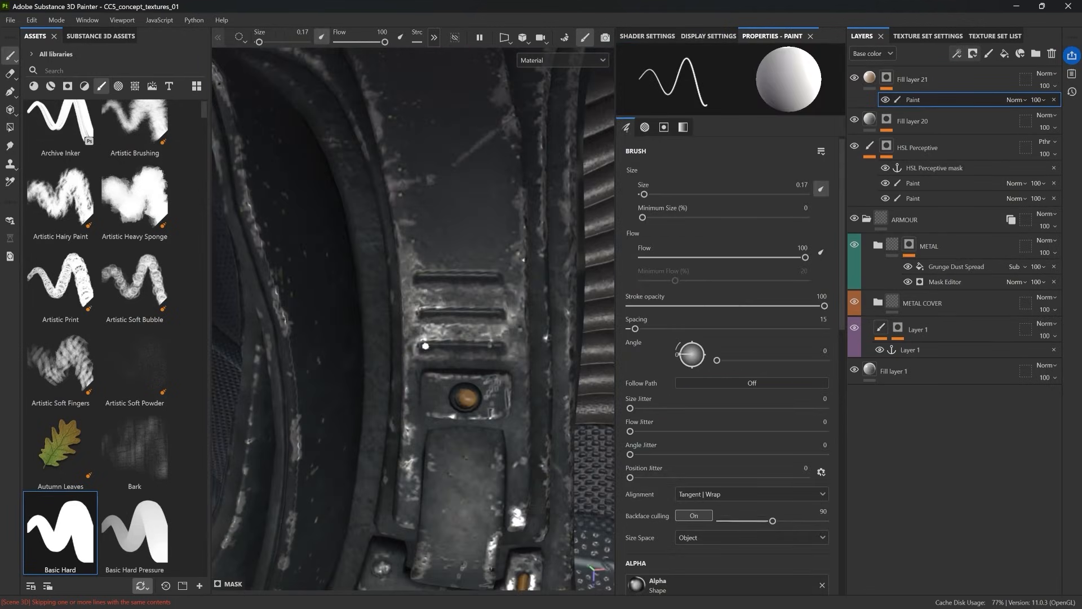
# Step: Paint Fill layer 21's mask into the remaining slots on the chest armour, collar and shoulder straps
pyautogui.click(425, 346)
pyautogui.keyDown('shift'); pyautogui.click(500, 346); pyautogui.keyUp('shift')
pyautogui.click(423, 312)
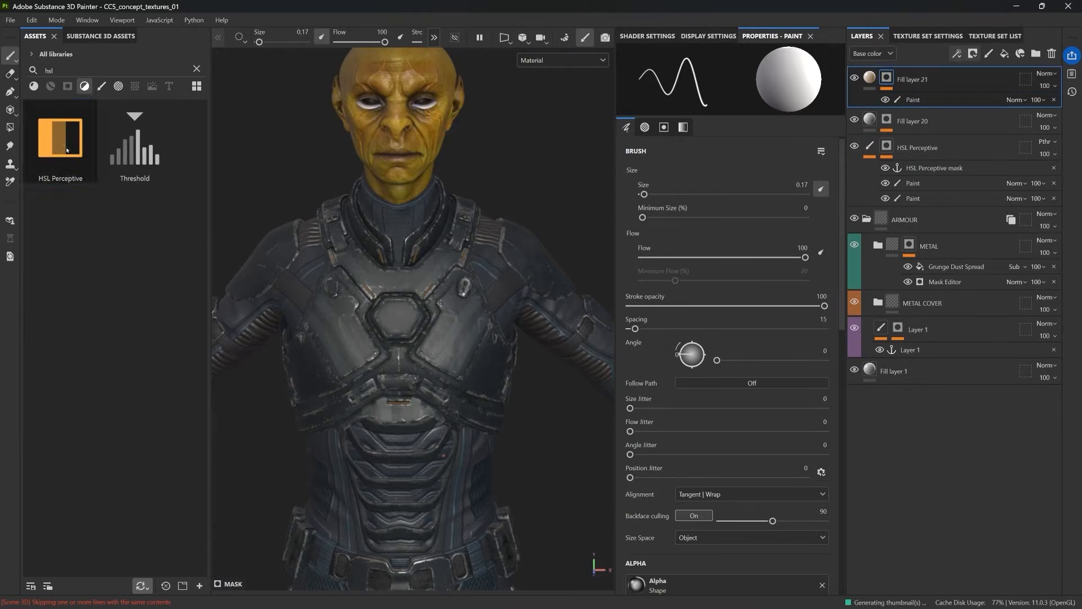
# Step: Add an HSL Perceptive filter at the top of the stack with hue 0.55, saturation 0.436 and lightness 0.4
pyautogui.moveTo(61, 138); pyautogui.dragTo(958, 84)
pyautogui.moveTo(734, 176); pyautogui.dragTo(736, 178)
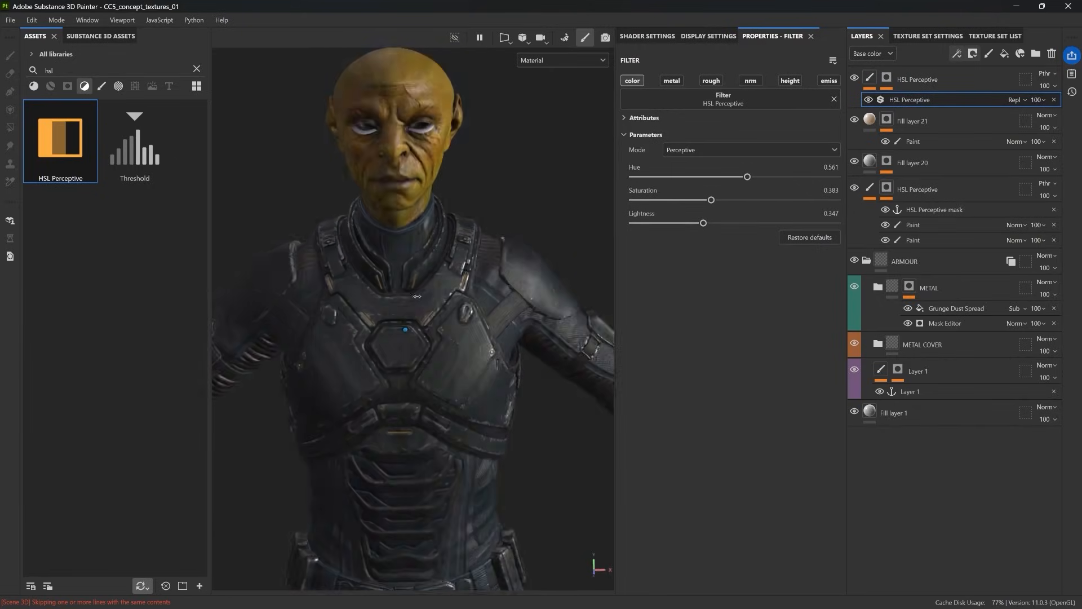
pyautogui.keyDown('alt'); pyautogui.moveTo(350, 338); pyautogui.dragTo(430, 325); pyautogui.keyUp('alt')
pyautogui.scroll(2, 429, 325)
pyautogui.moveTo(711, 200); pyautogui.dragTo(745, 177)
pyautogui.keyDown('alt'); pyautogui.moveTo(496, 299); pyautogui.dragTo(422, 310); pyautogui.keyUp('alt')
pyautogui.moveTo(423, 310)
pyautogui.keyDown('alt'); pyautogui.mouseDown(button='right')
pyautogui.moveTo(463, 367)
pyautogui.moveTo(420, 315)
pyautogui.mouseUp(button='right'); pyautogui.keyUp('alt')
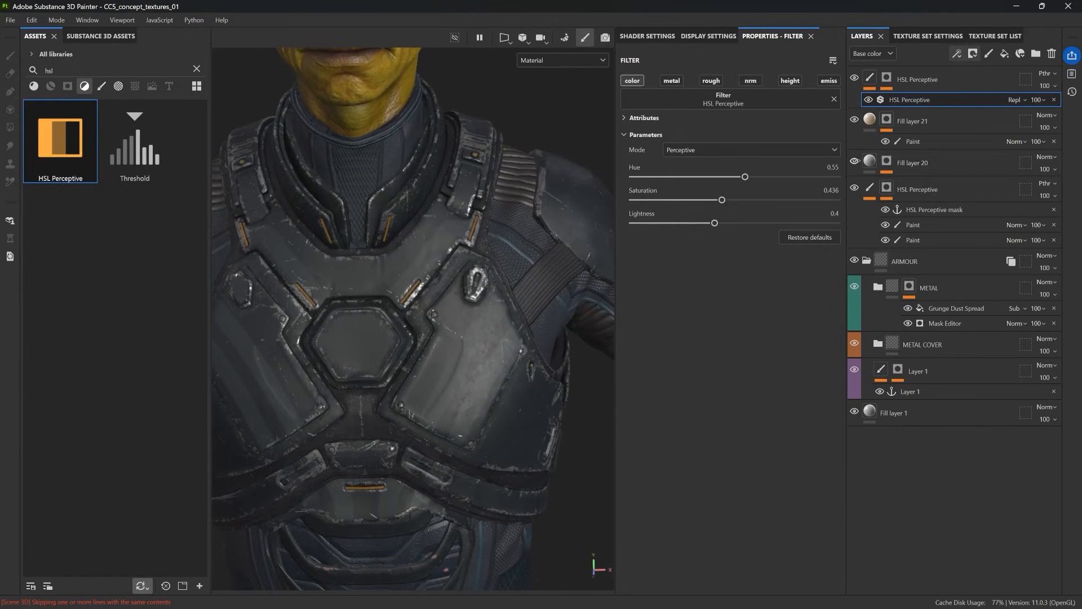
# Step: Compare the armour with and without Fill layer 20, and adjust that layer's opacity in the Roughness channel
pyautogui.click(868, 163)
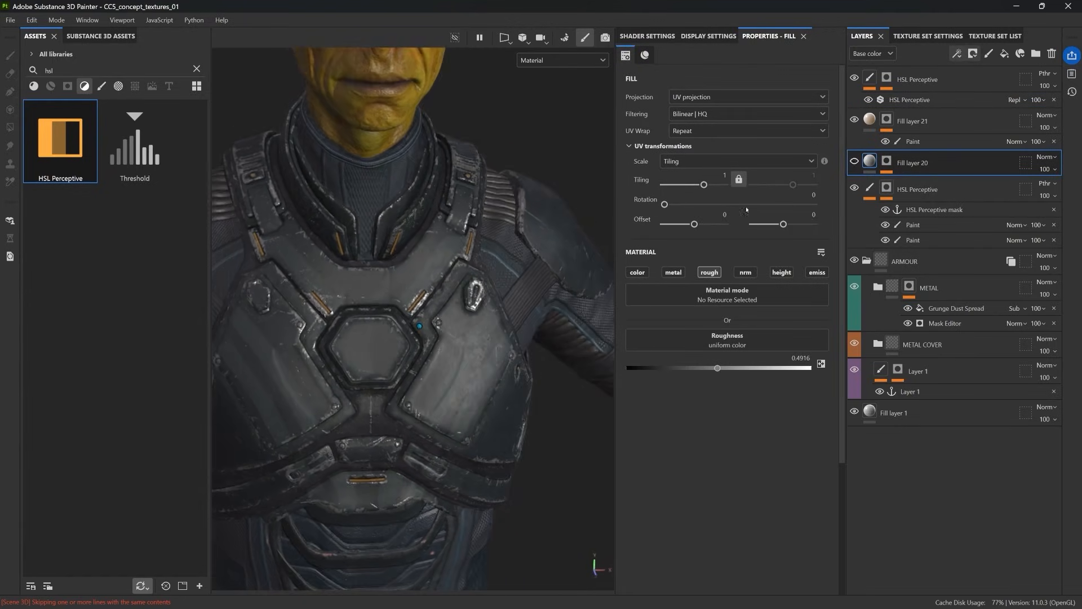
pyautogui.click(854, 161)
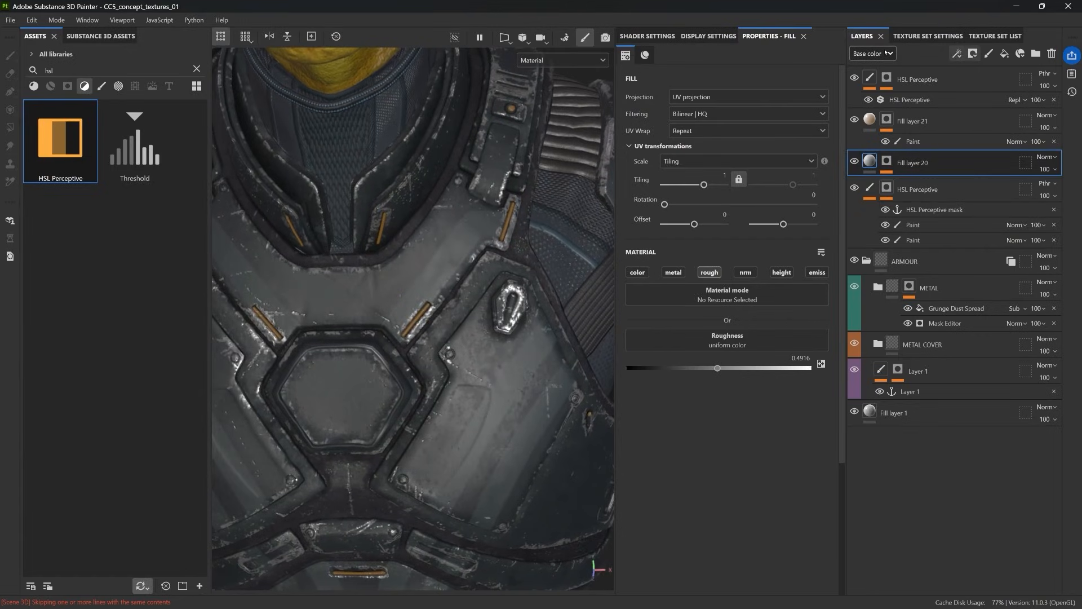
pyautogui.click(886, 52)
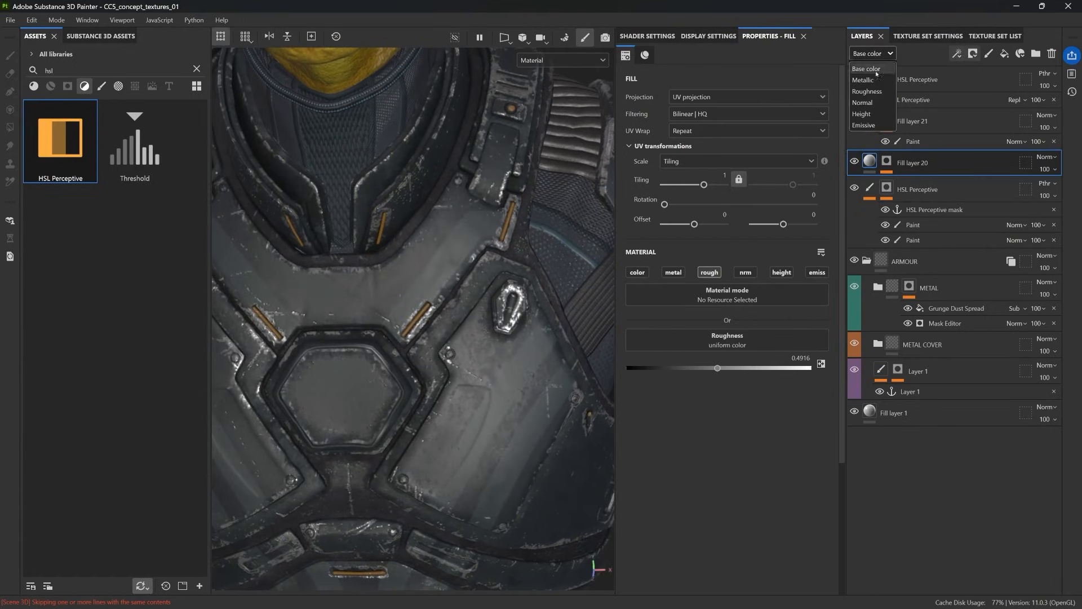
pyautogui.click(871, 89)
pyautogui.click(1052, 170)
pyautogui.moveTo(1028, 190); pyautogui.dragTo(1075, 190)
pyautogui.click(872, 53)
pyautogui.click(868, 63)
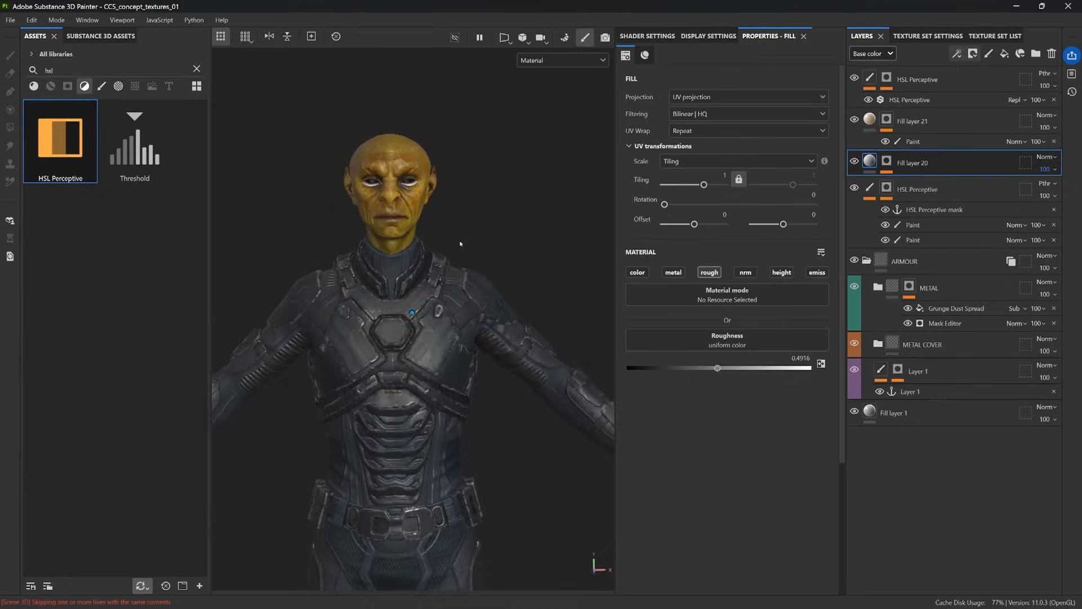
pyautogui.keyDown('alt'); pyautogui.moveTo(461, 244); pyautogui.dragTo(496, 391, button='right'); pyautogui.keyUp('alt')
pyautogui.keyDown('alt'); pyautogui.moveTo(496, 391); pyautogui.dragTo(558, 389); pyautogui.keyUp('alt')
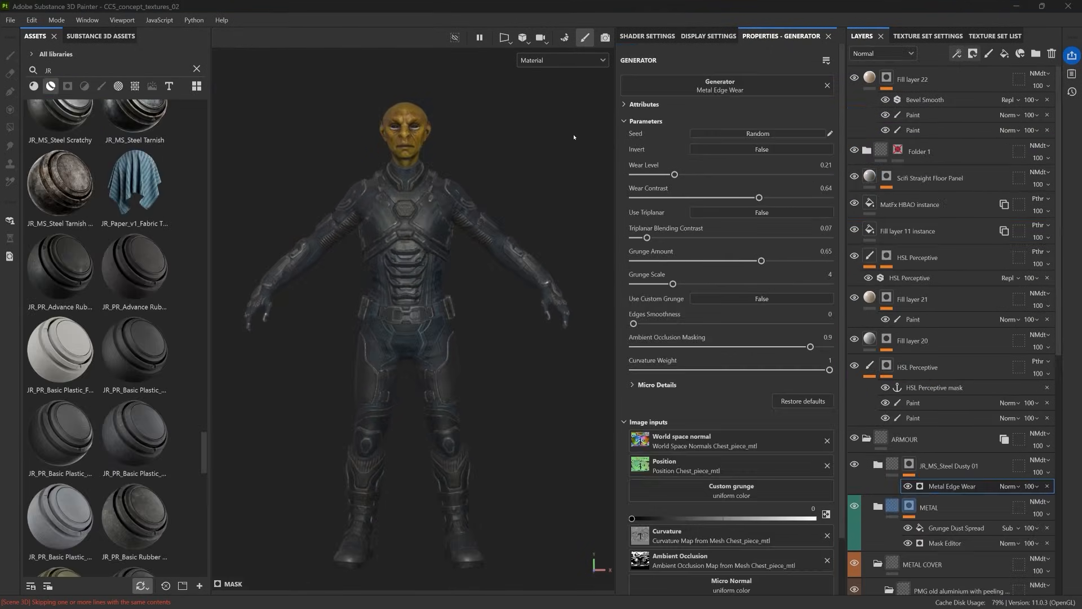
# Step: Examine the textured character from the full body down to the leg armour and boots
pyautogui.keyDown('alt'); pyautogui.moveTo(578, 163); pyautogui.dragTo(477, 226); pyautogui.keyUp('alt')
pyautogui.scroll(3, 455, 231)
pyautogui.scroll(4, 455, 231)
pyautogui.keyDown('alt'); pyautogui.moveTo(479, 220); pyautogui.dragTo(512, 449, button='middle'); pyautogui.keyUp('alt')
pyautogui.scroll(2, 513, 449)
pyautogui.moveTo(513, 449)
pyautogui.keyDown('alt'); pyautogui.mouseDown()
pyautogui.moveTo(498, 447)
pyautogui.moveTo(512, 449)
pyautogui.mouseUp(); pyautogui.keyUp('alt')
pyautogui.keyDown('alt'); pyautogui.moveTo(512, 449); pyautogui.dragTo(523, 367, button='middle'); pyautogui.keyUp('alt')
pyautogui.keyDown('alt'); pyautogui.moveTo(513, 449); pyautogui.dragTo(468, 445); pyautogui.keyUp('alt')
pyautogui.keyDown('alt'); pyautogui.moveTo(513, 449); pyautogui.dragTo(479, 276, button='middle'); pyautogui.keyUp('alt')
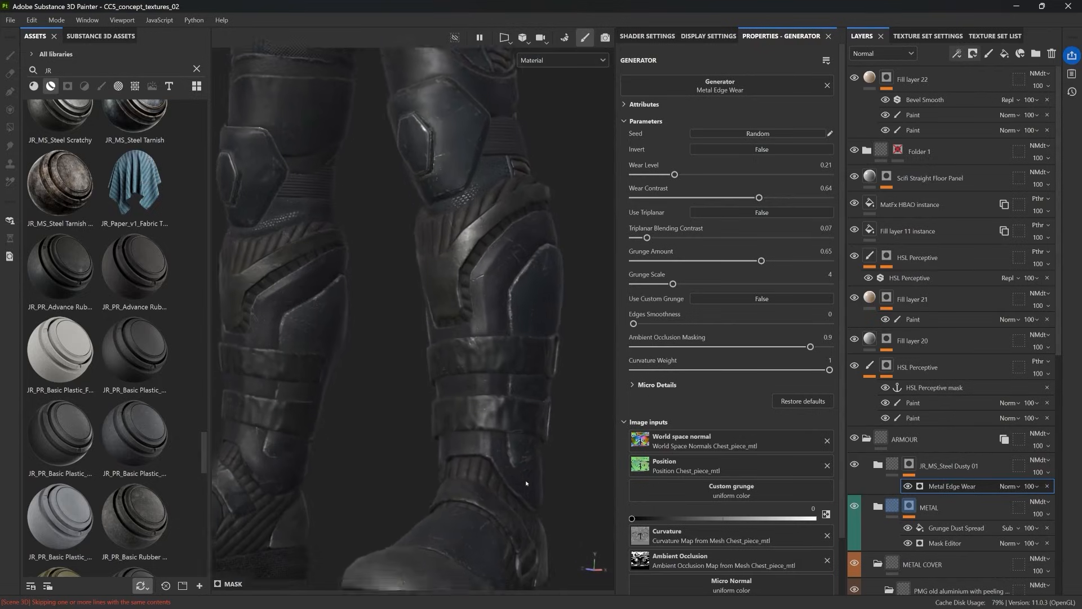
# Step: Examine the textured suit from the boots and leg armour up to the chest armour and head
pyautogui.keyDown('alt'); pyautogui.moveTo(526, 483); pyautogui.dragTo(521, 410, button='middle'); pyautogui.keyUp('alt')
pyautogui.keyDown('alt'); pyautogui.moveTo(526, 483); pyautogui.dragTo(404, 481); pyautogui.keyUp('alt')
pyautogui.keyDown('alt'); pyautogui.moveTo(526, 483); pyautogui.dragTo(533, 586, button='middle'); pyautogui.keyUp('alt')
pyautogui.keyDown('alt'); pyautogui.moveTo(526, 483); pyautogui.dragTo(414, 480); pyautogui.keyUp('alt')
pyautogui.keyDown('alt'); pyautogui.moveTo(526, 483); pyautogui.dragTo(525, 558, button='middle'); pyautogui.keyUp('alt')
pyautogui.keyDown('alt'); pyautogui.moveTo(526, 483); pyautogui.dragTo(484, 483); pyautogui.keyUp('alt')
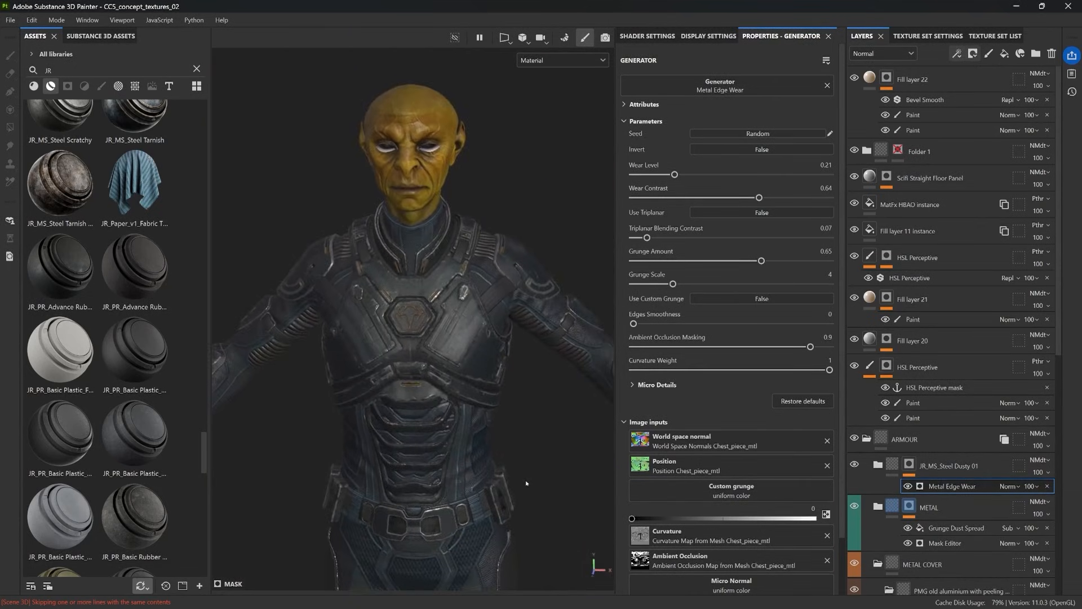
pyautogui.keyDown('alt'); pyautogui.moveTo(526, 483); pyautogui.dragTo(530, 502, button='middle'); pyautogui.keyUp('alt')
pyautogui.keyDown('alt'); pyautogui.moveTo(526, 483); pyautogui.dragTo(575, 483, button='right'); pyautogui.keyUp('alt')
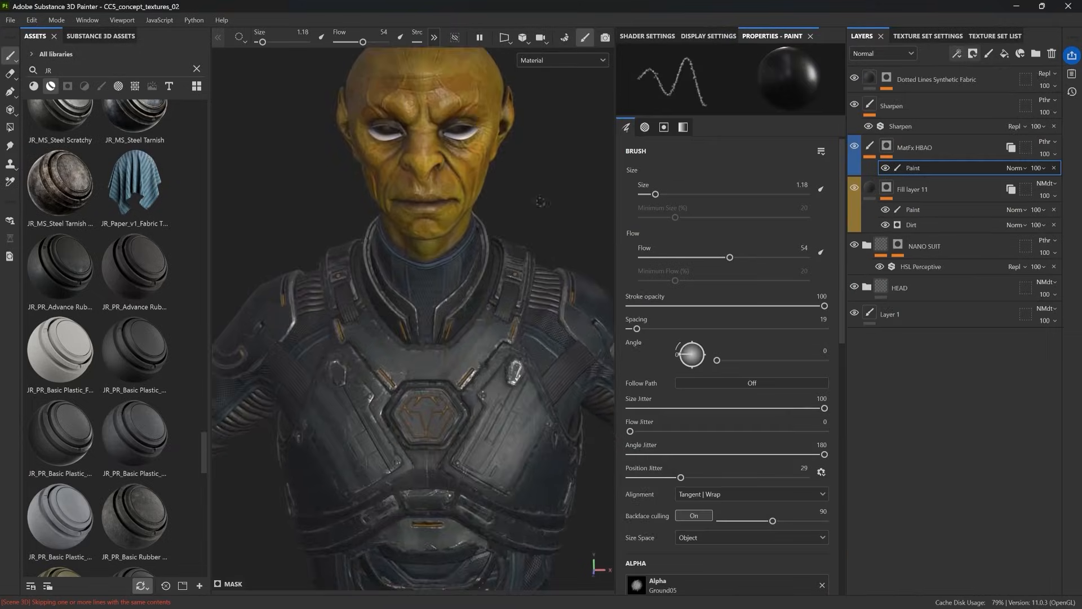
# Step: Start the texture export and exclude the Brows_Base, Brows_Color, Brows_Hair, Eyelash_Low and Eyelash_Up texture sets
pyautogui.press('f')
pyautogui.click(11, 20)
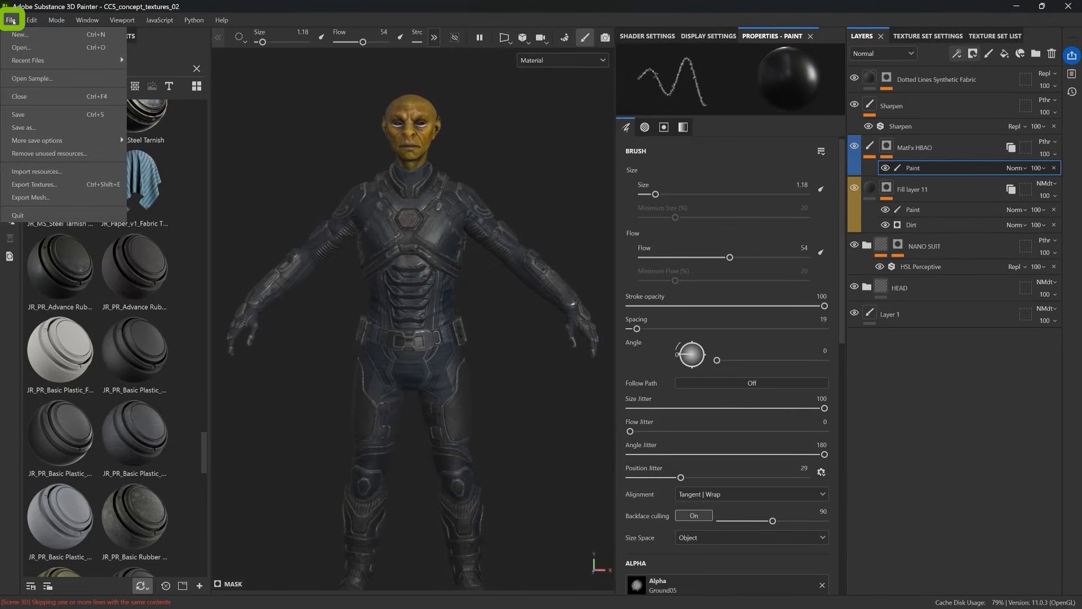
pyautogui.click(73, 185)
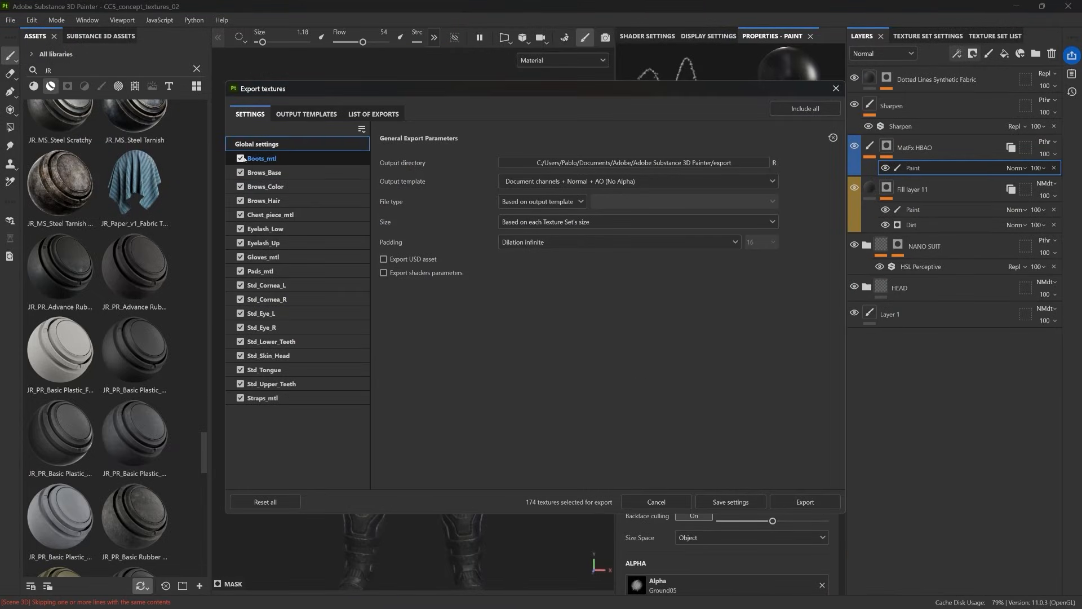
pyautogui.click(241, 173)
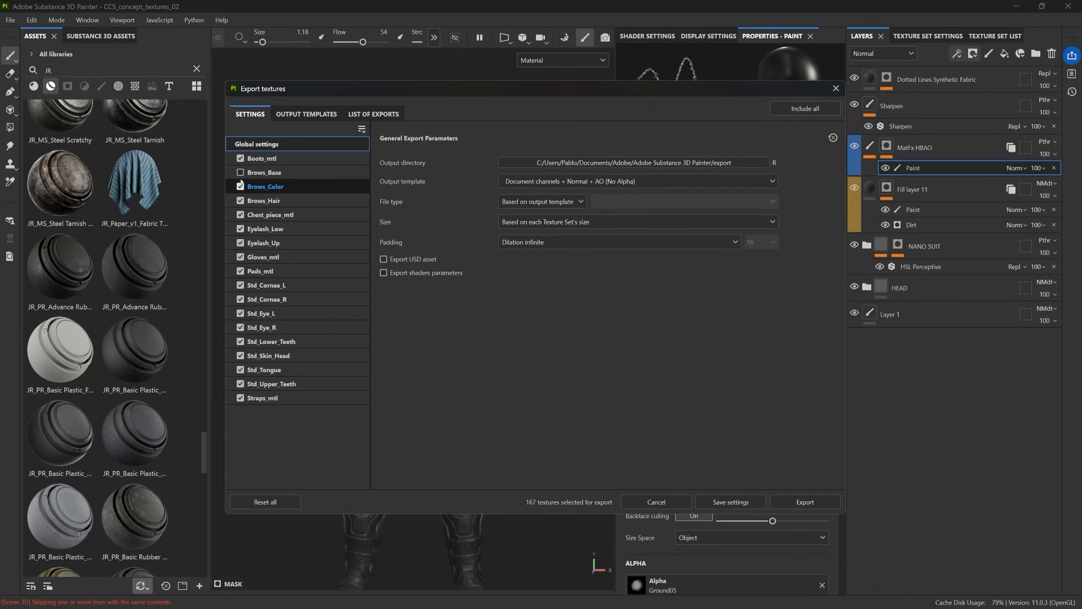
pyautogui.click(241, 187)
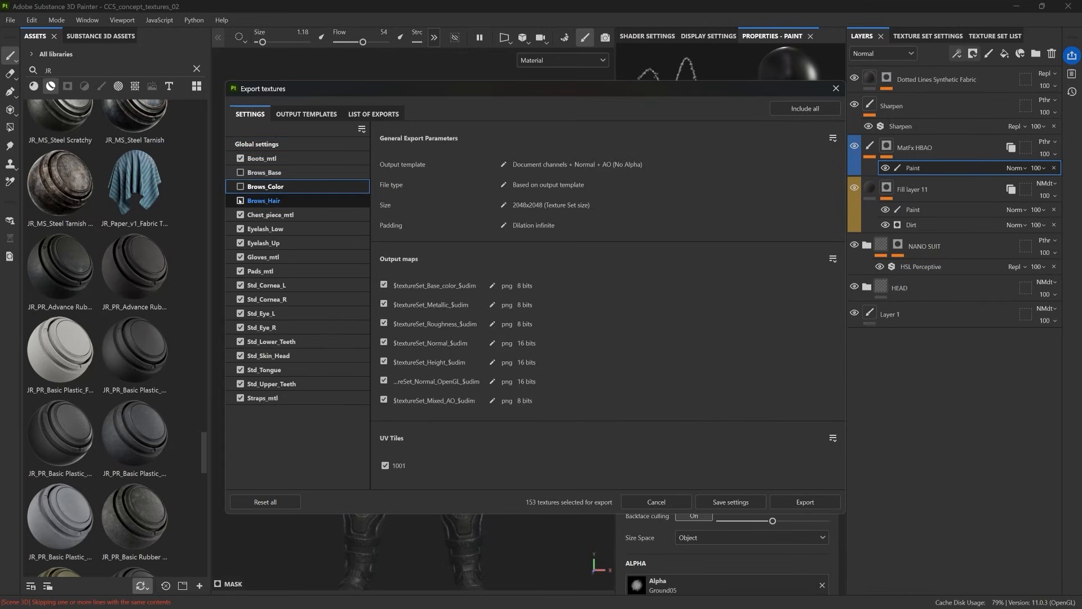
pyautogui.click(240, 229)
pyautogui.click(241, 243)
# Step: Exclude both Std_Cornea and both Std_Eye sets, Std_Lower_Teeth, Std_Tongue and Std_Upper_Teeth from the export
pyautogui.click(240, 299)
pyautogui.click(240, 314)
pyautogui.click(239, 341)
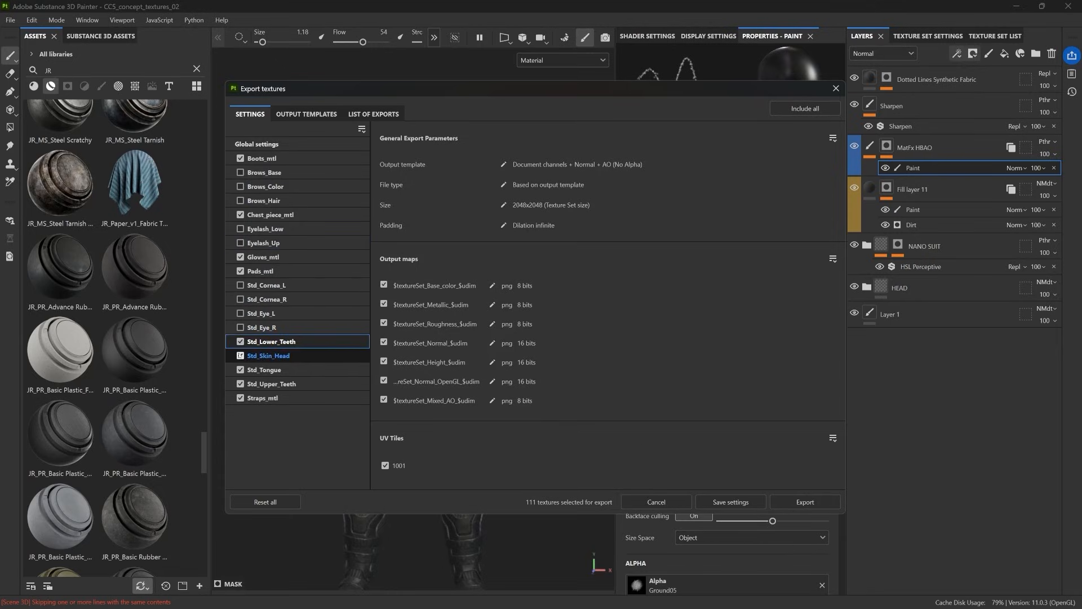
pyautogui.click(241, 341)
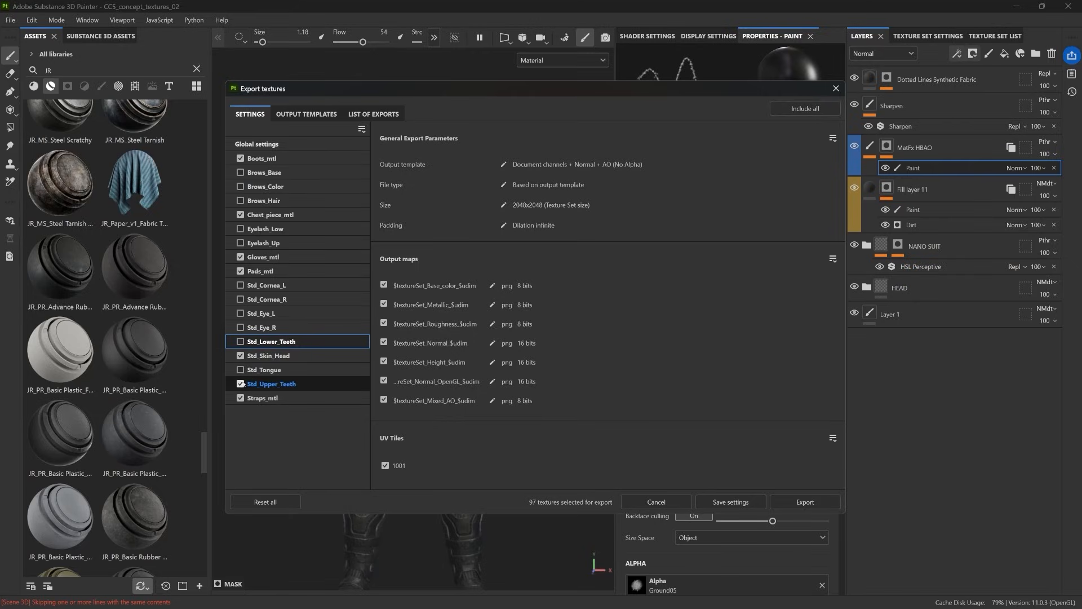
pyautogui.click(240, 383)
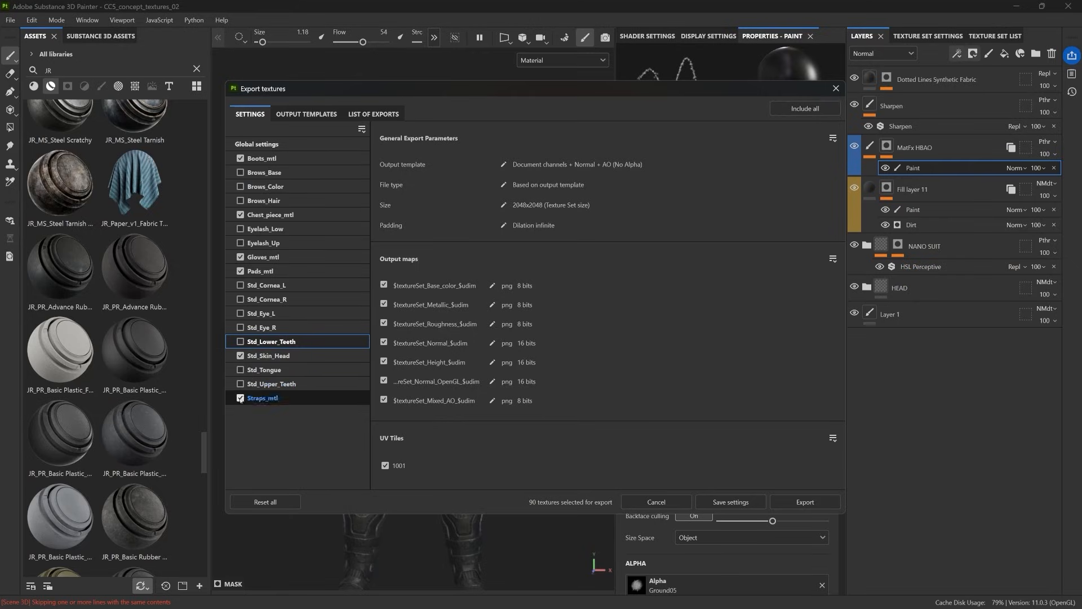
# Step: Set the output template in the global export settings to Character_Creator
pyautogui.click(287, 145)
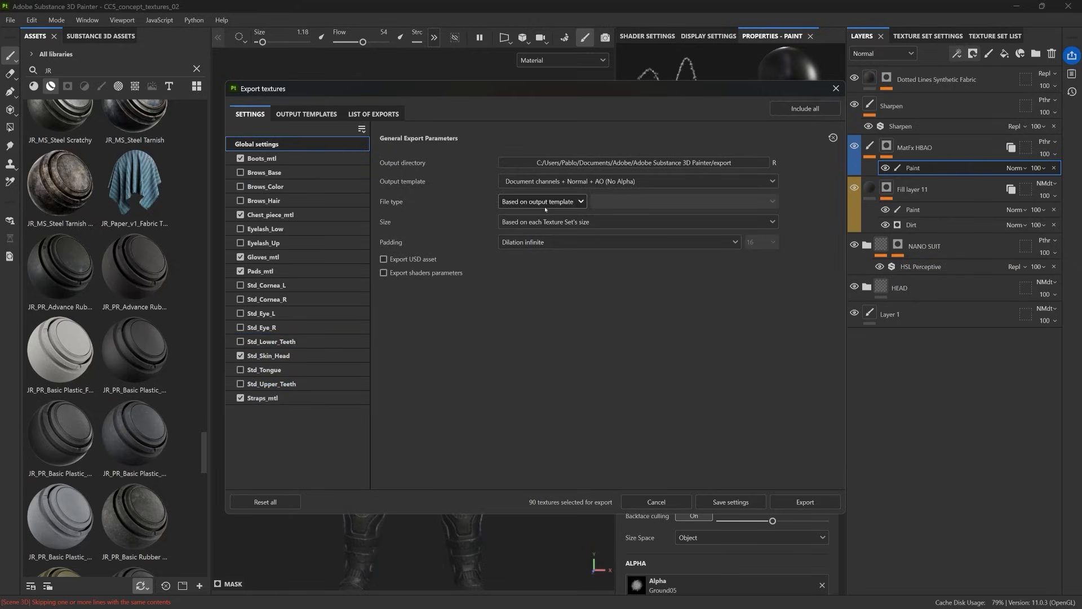
pyautogui.click(544, 185)
pyautogui.scroll(3, 563, 222)
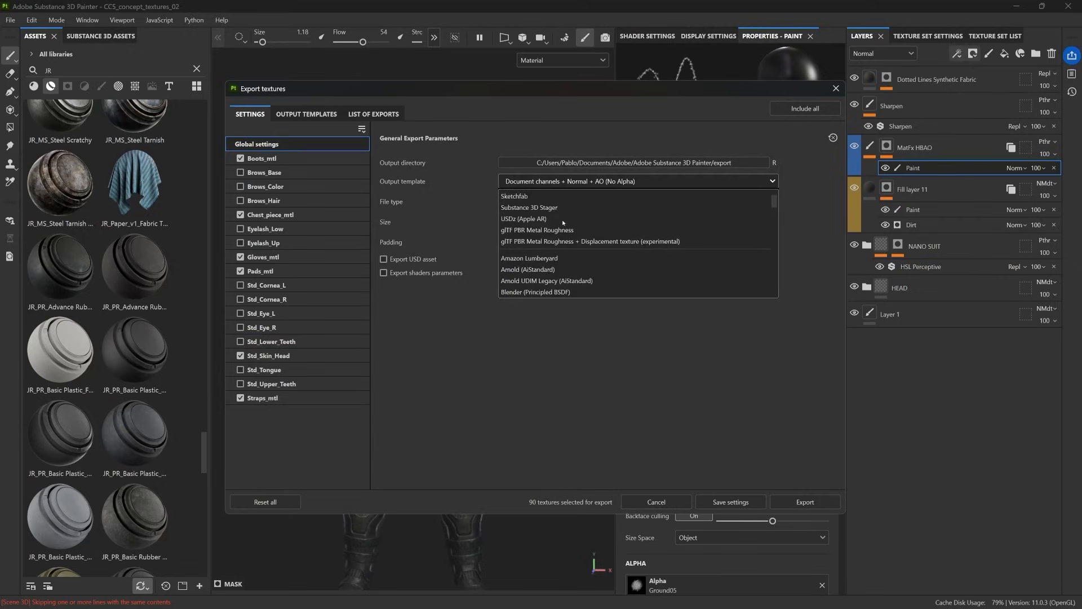
pyautogui.scroll(-3, 562, 222)
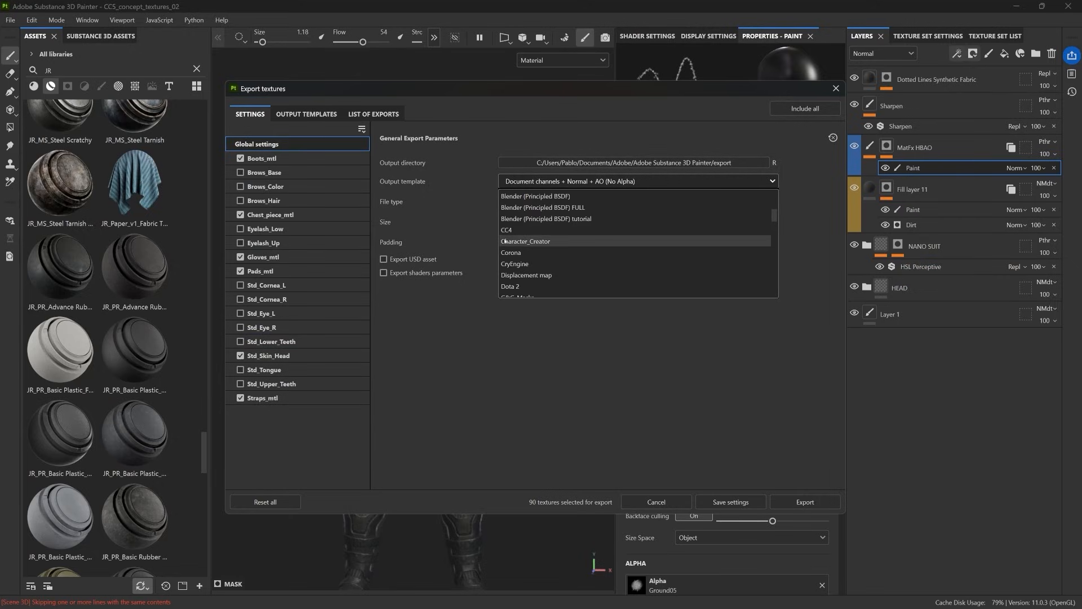
pyautogui.click(547, 241)
# Step: Set the file type to png, the size to 4096 and the output directory to TEXTURES/EXPORTS SP, and export the textures
pyautogui.click(570, 201)
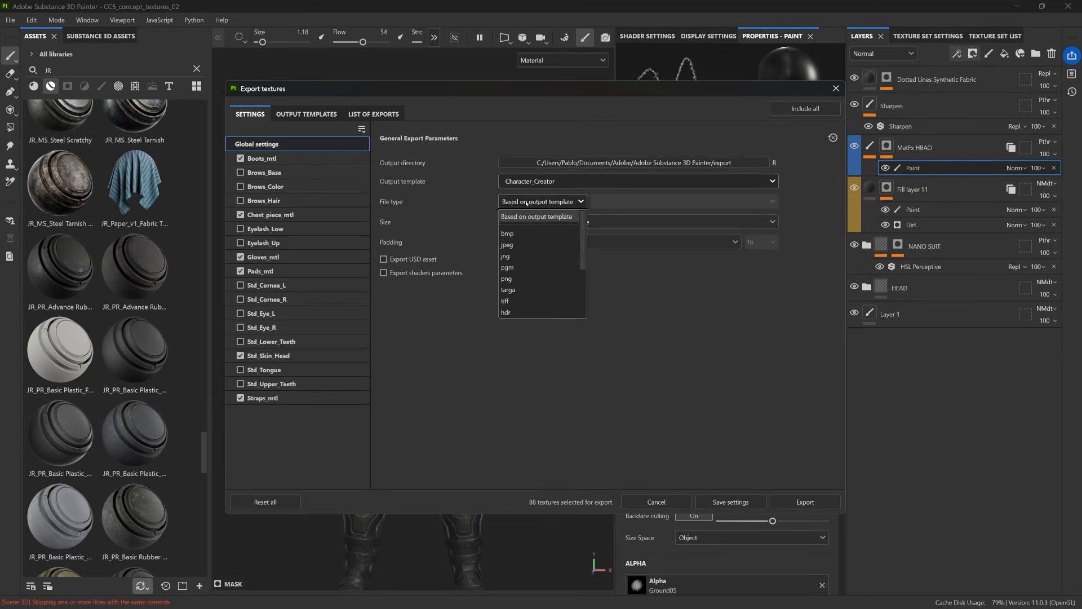
pyautogui.click(521, 279)
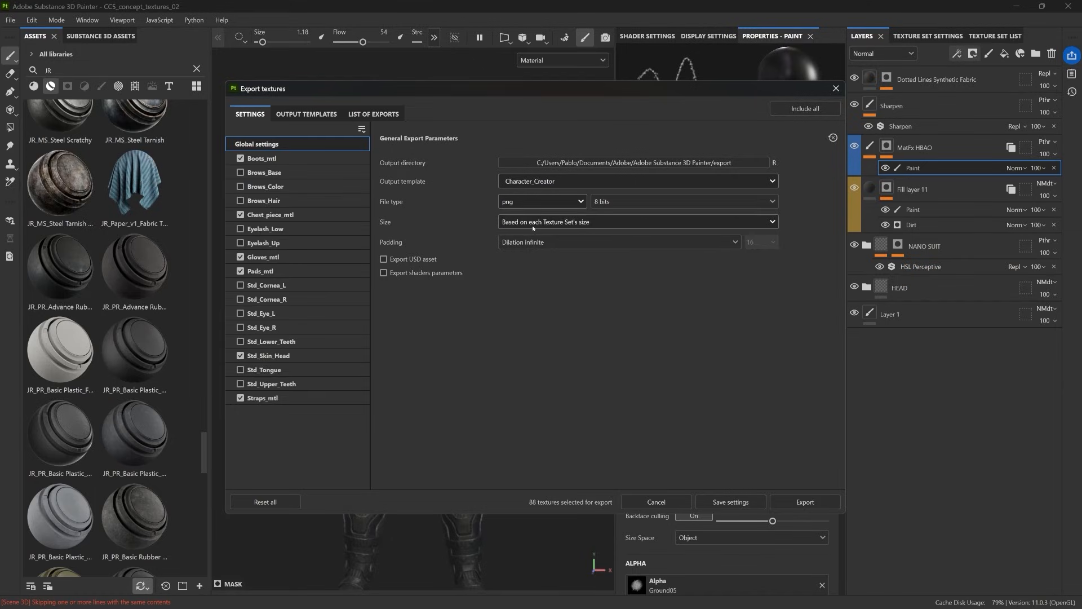
pyautogui.click(568, 222)
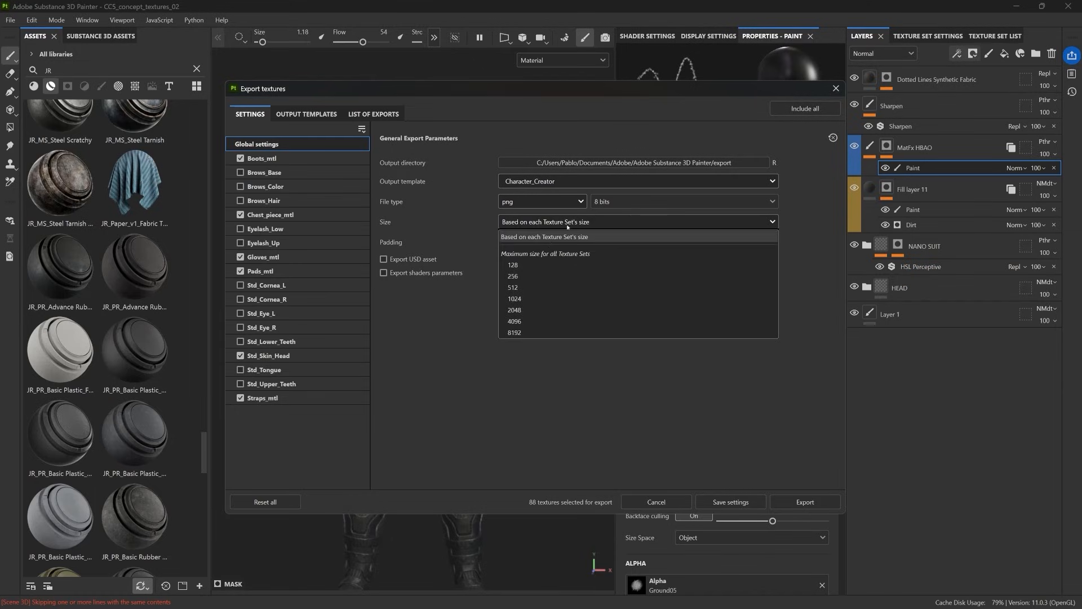
pyautogui.click(523, 321)
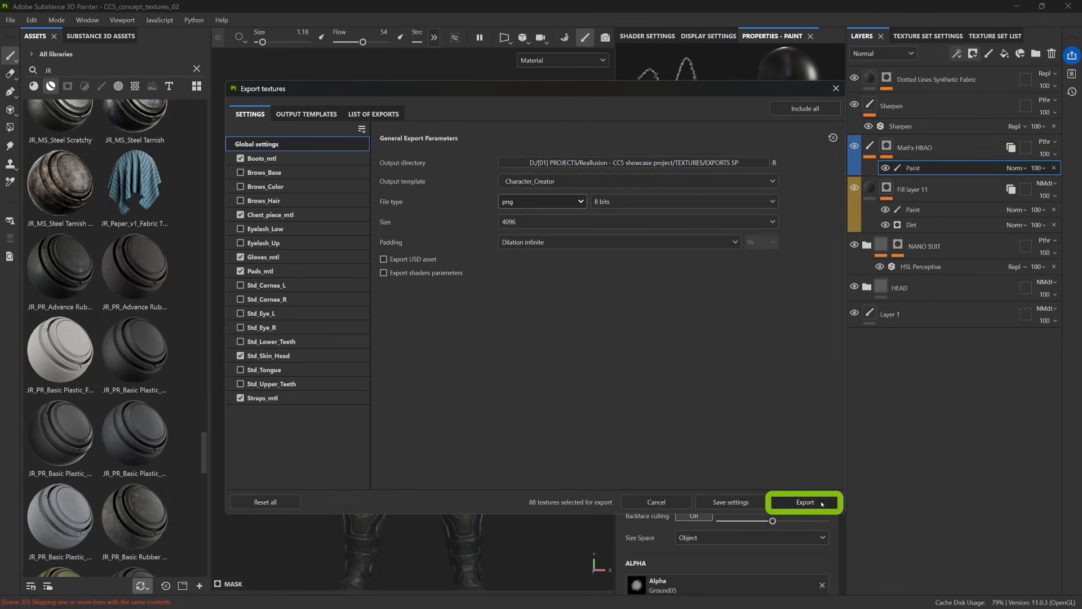
pyautogui.click(805, 501)
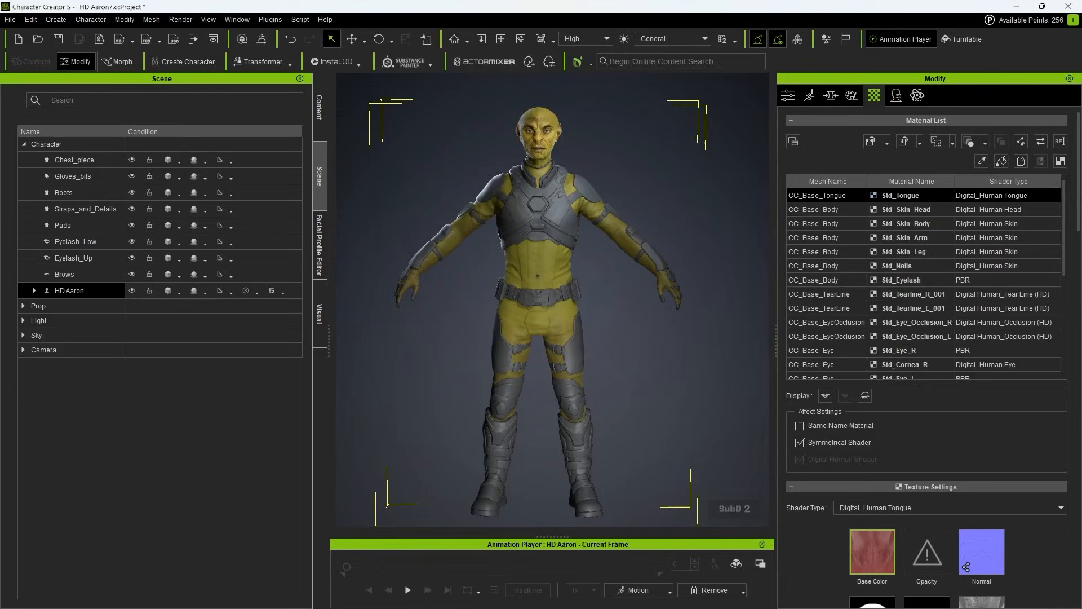
# Step: In Character Creator 5, select the five outfit meshes and the body, and update their textures from Substance Painter using the Character_Concept folder
pyautogui.click(633, 170)
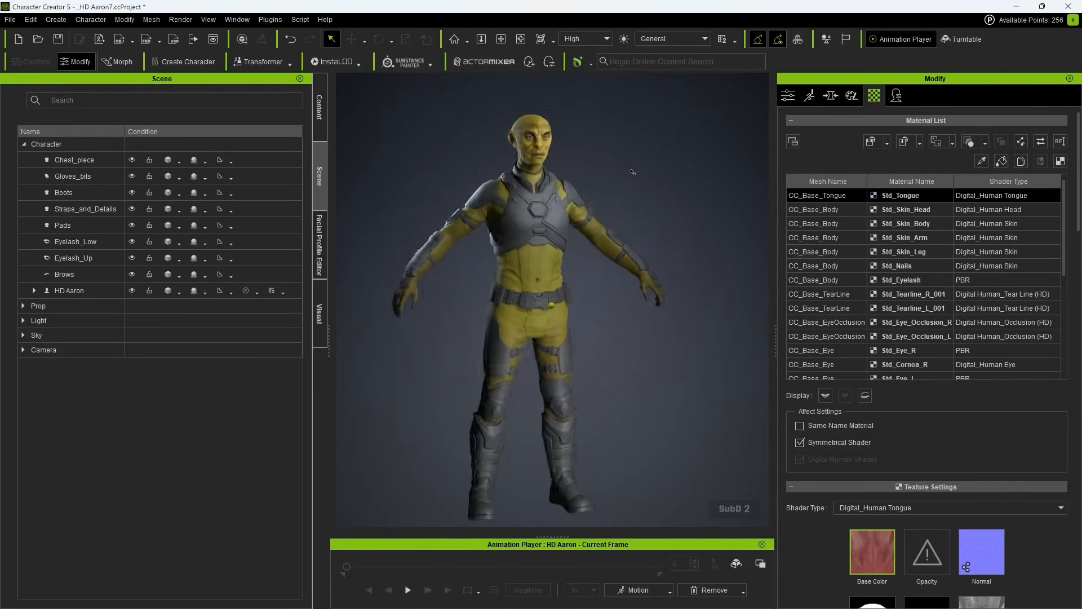
pyautogui.moveTo(73, 159); pyautogui.dragTo(66, 293)
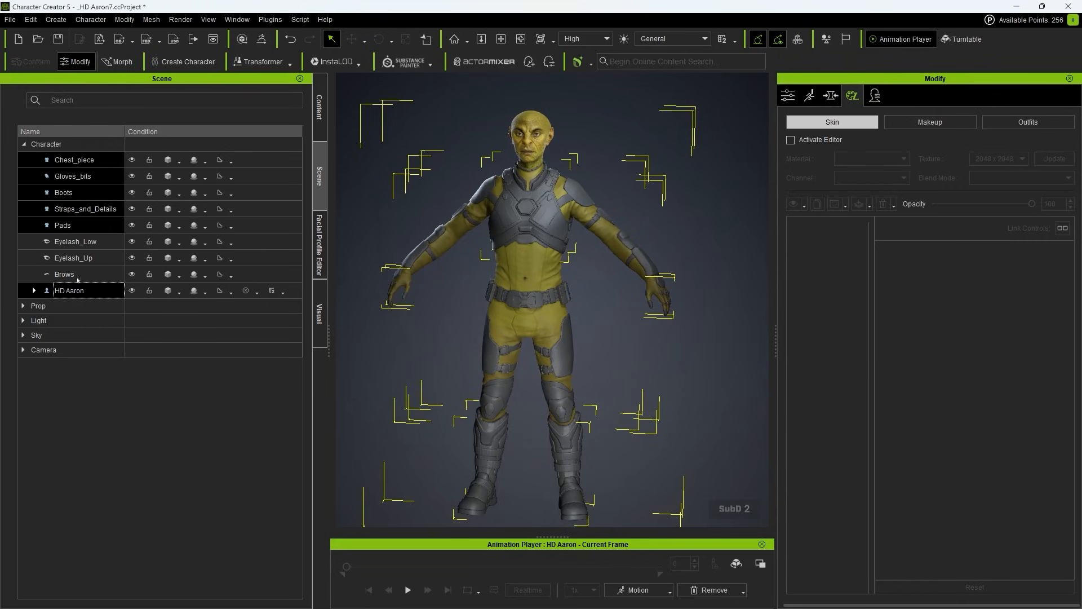
pyautogui.click(13, 19)
pyautogui.moveTo(113, 170)
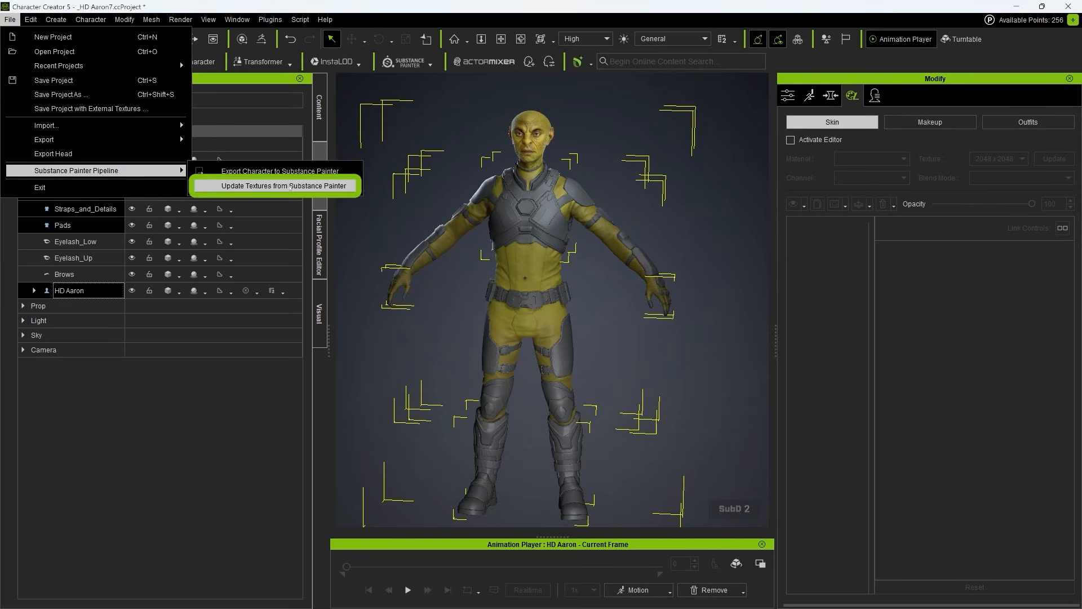
pyautogui.click(291, 186)
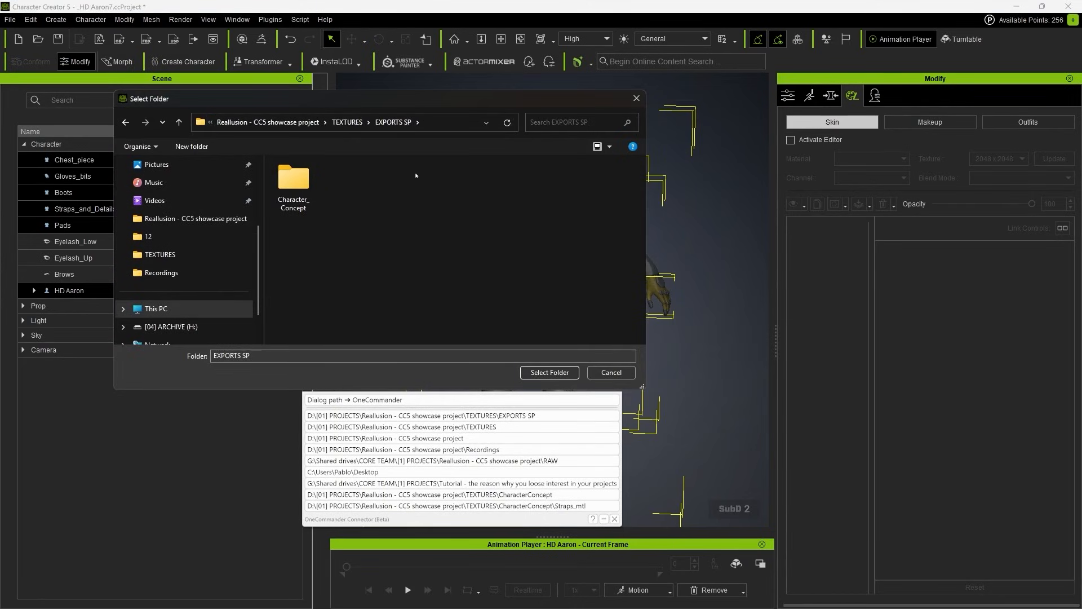
pyautogui.doubleClick(293, 179)
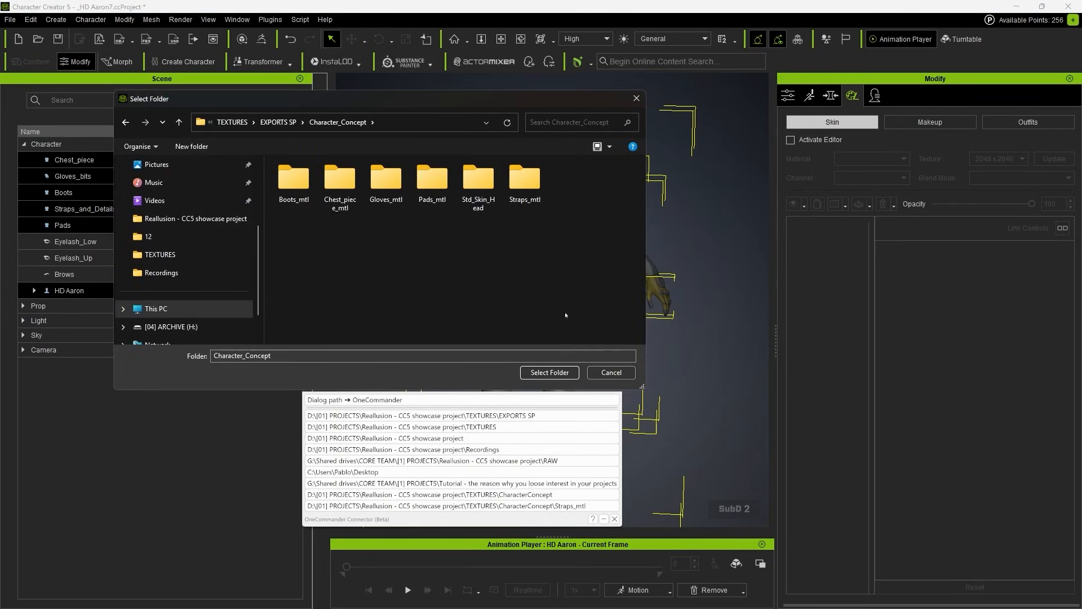
pyautogui.click(550, 373)
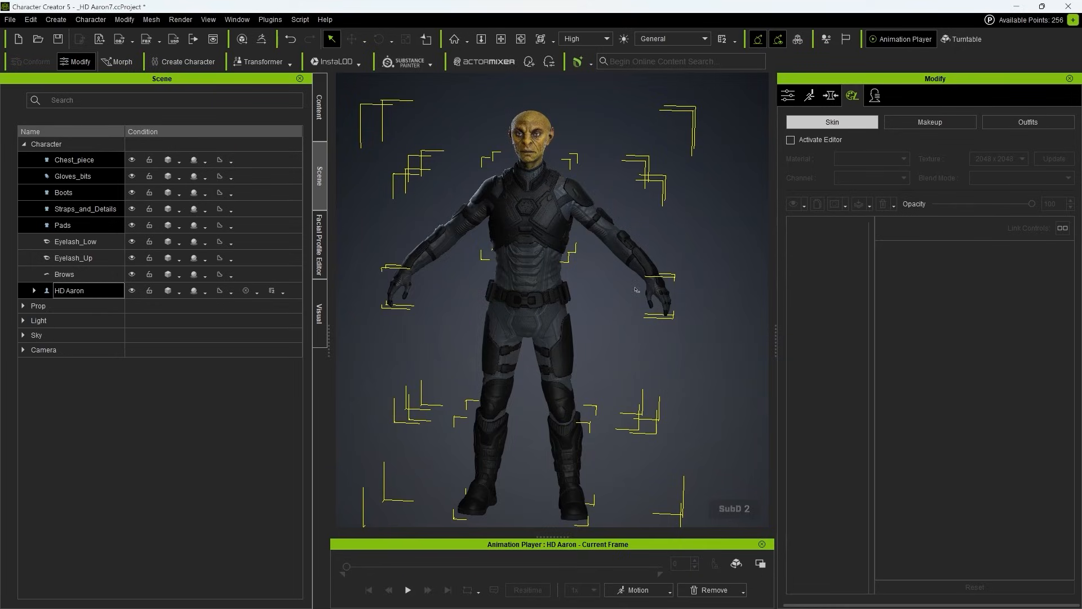
# Step: Set the diffuse colour of the Chest_piece material to white
pyautogui.click(608, 296)
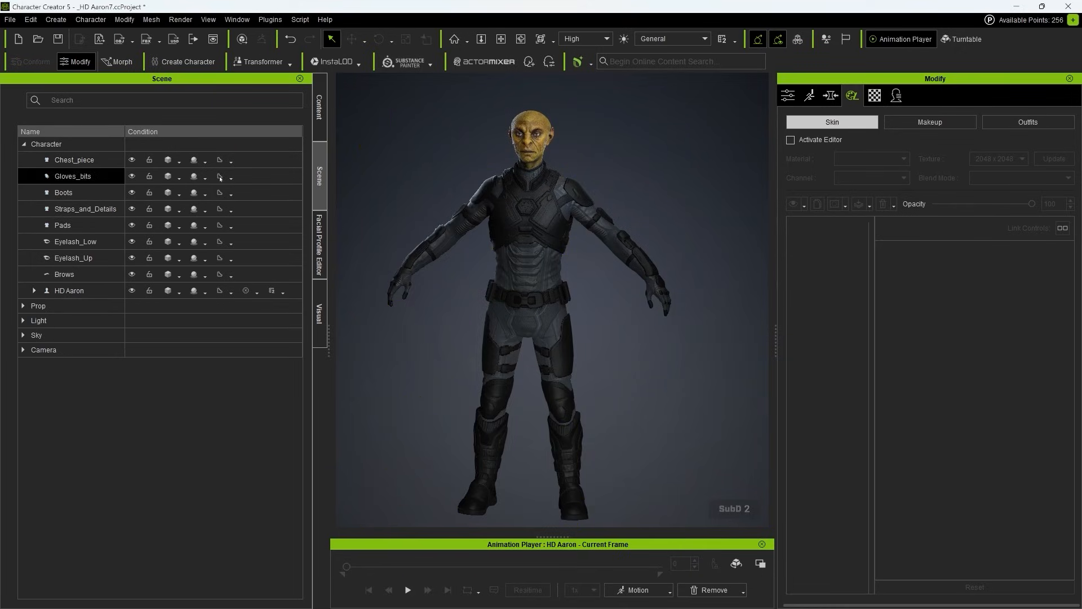
pyautogui.click(874, 96)
pyautogui.scroll(-10, 930, 338)
pyautogui.click(849, 488)
pyautogui.moveTo(670, 301); pyautogui.dragTo(667, 202)
pyautogui.click(606, 413)
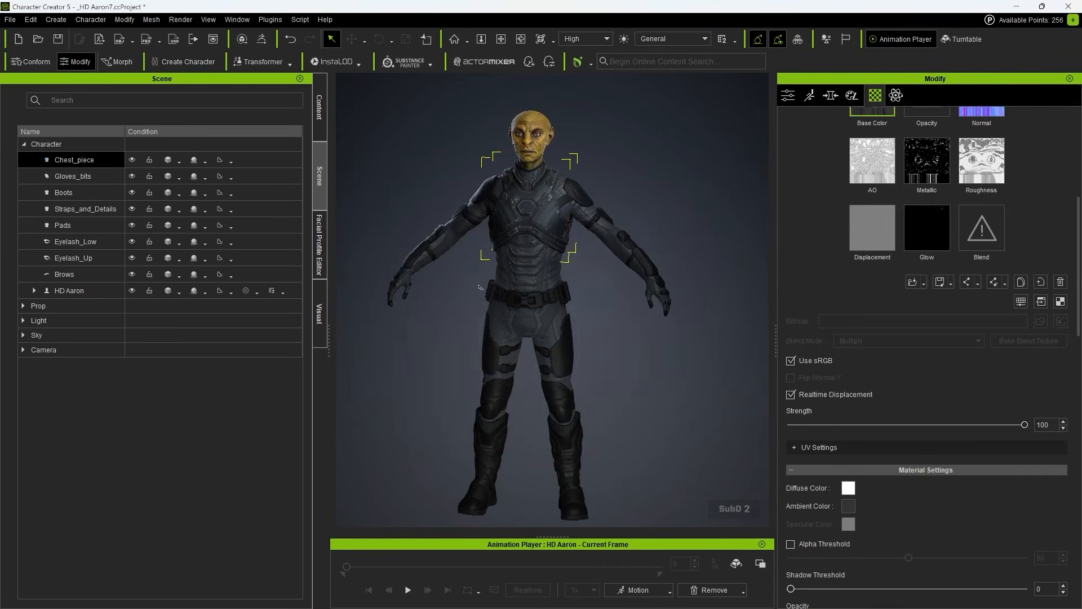
# Step: Set the diffuse colour of the Gloves_bits material to white (255, 255, 255)
pyautogui.click(73, 176)
pyautogui.click(847, 488)
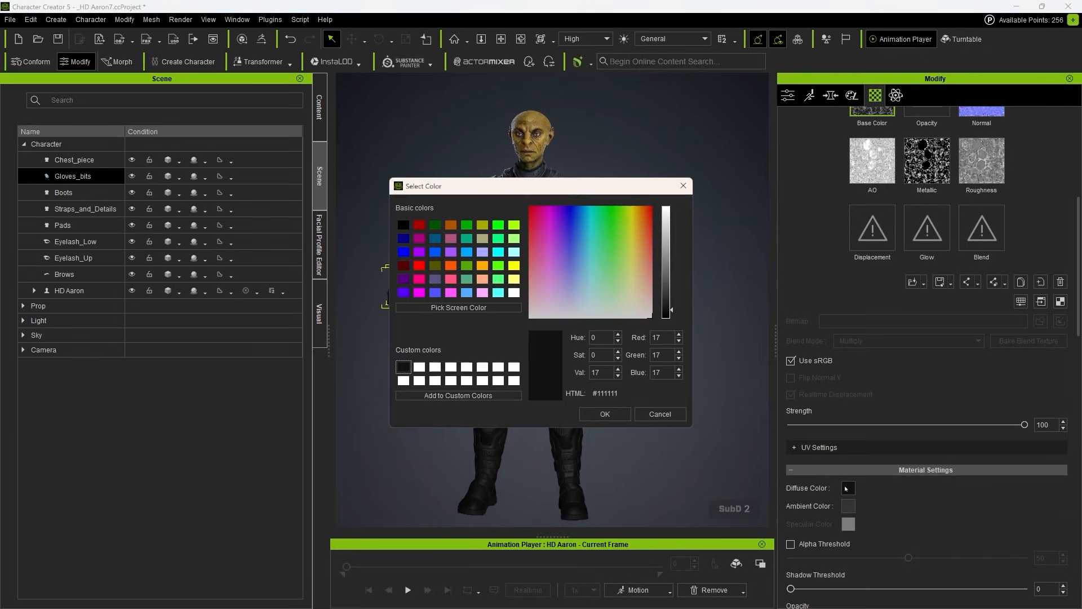
pyautogui.moveTo(684, 280); pyautogui.dragTo(676, 206)
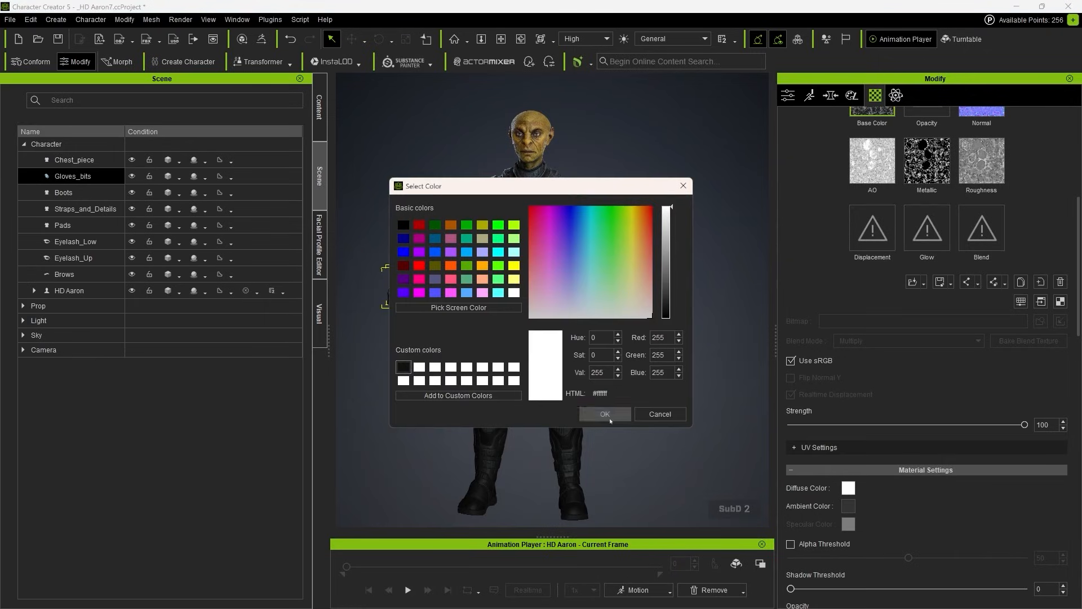
pyautogui.click(605, 414)
# Step: Set the diffuse colour of the Boots material to white
pyautogui.click(110, 193)
pyautogui.click(848, 489)
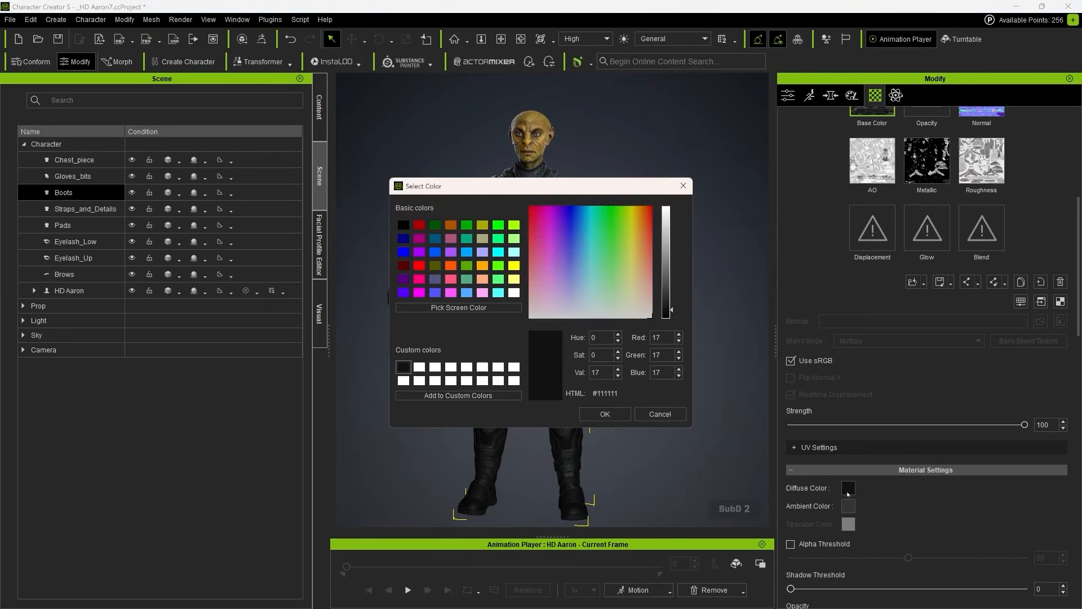
pyautogui.moveTo(676, 265); pyautogui.dragTo(676, 207)
pyautogui.click(604, 414)
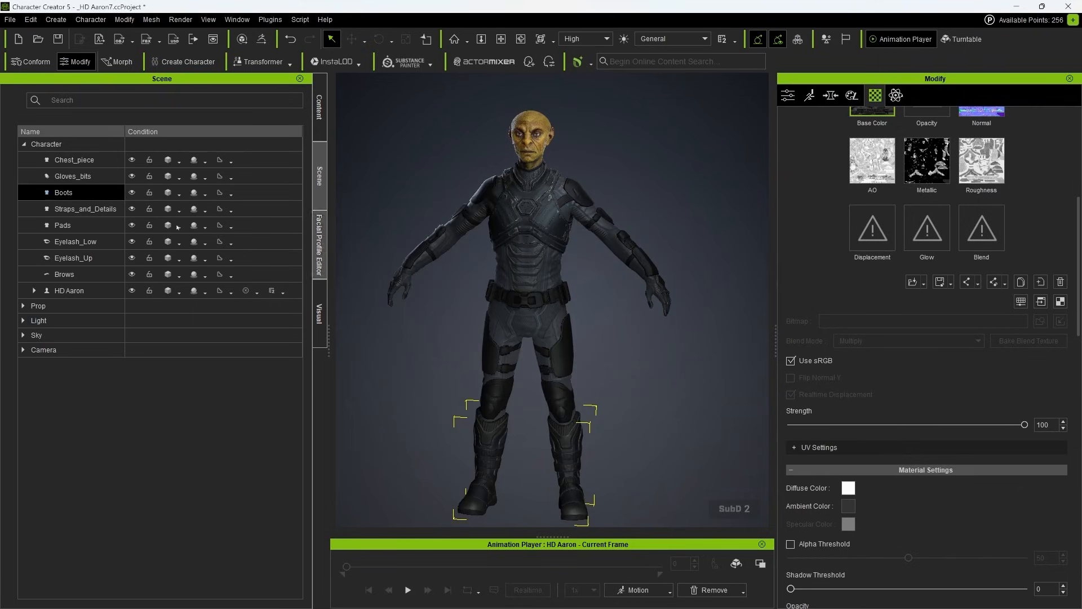
# Step: Set the diffuse colour of the Straps_and_Details material to white
pyautogui.click(98, 213)
pyautogui.click(852, 488)
pyautogui.moveTo(671, 237); pyautogui.dragTo(670, 204)
pyautogui.click(620, 414)
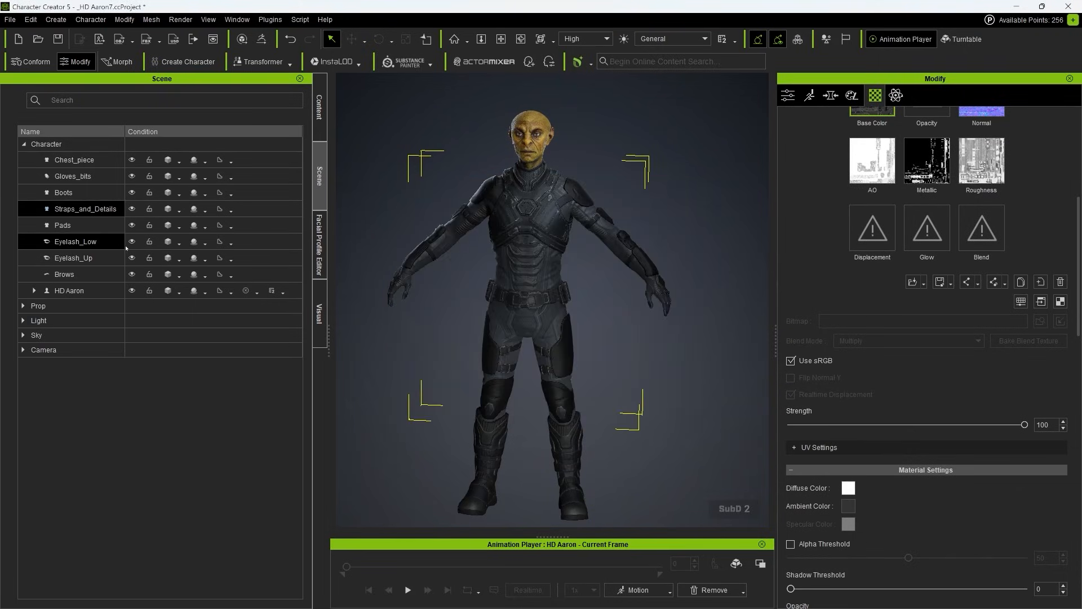
# Step: Set the diffuse colour of the Pads material to white (255, 255, 255) and deselect the mesh
pyautogui.click(578, 328)
pyautogui.click(851, 489)
pyautogui.moveTo(667, 307); pyautogui.dragTo(668, 197)
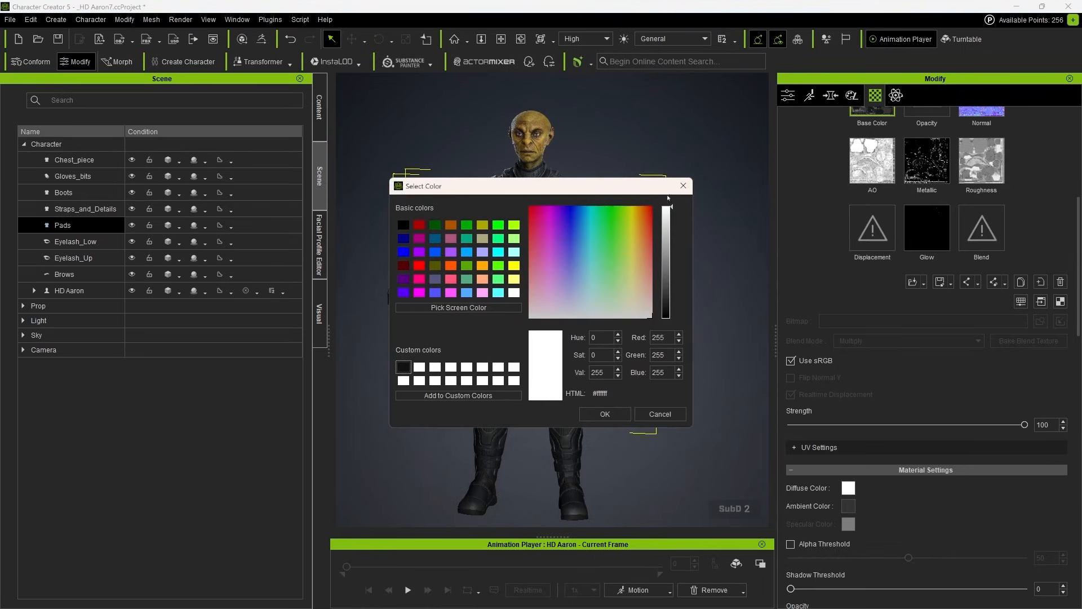
pyautogui.click(615, 413)
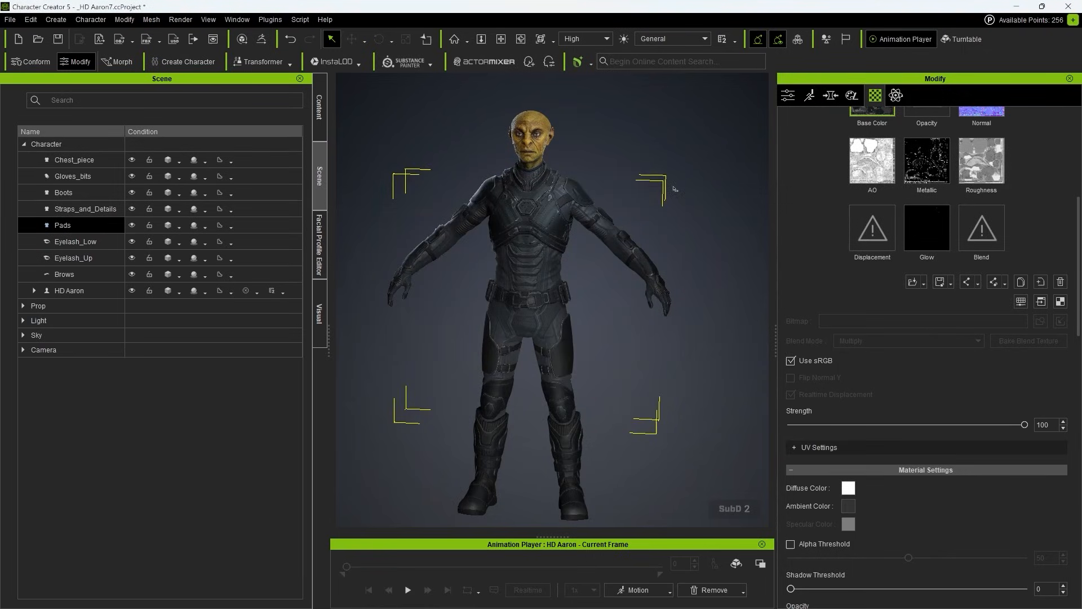
pyautogui.click(674, 189)
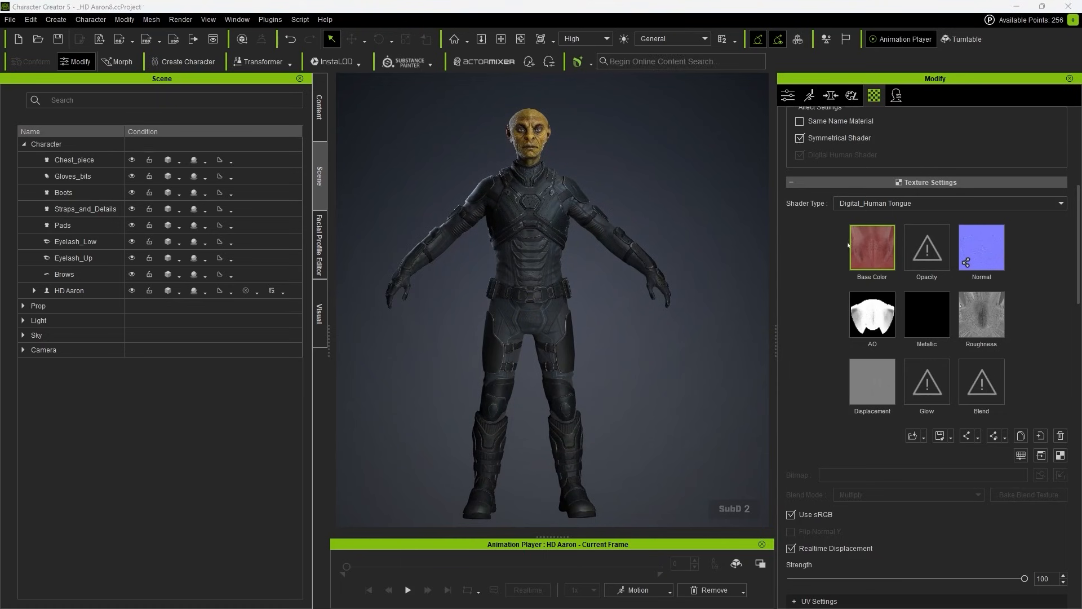
# Step: Examine the imported textures on the character's face, collar and chest armour up close
pyautogui.moveTo(667, 253); pyautogui.dragTo(660, 231, button='right')
pyautogui.scroll(6, 657, 267)
pyautogui.moveTo(657, 169); pyautogui.dragTo(664, 300, button='middle')
pyautogui.scroll(3, 658, 268)
pyautogui.moveTo(664, 300); pyautogui.dragTo(702, 362, button='right')
pyautogui.scroll(-3, 700, 364)
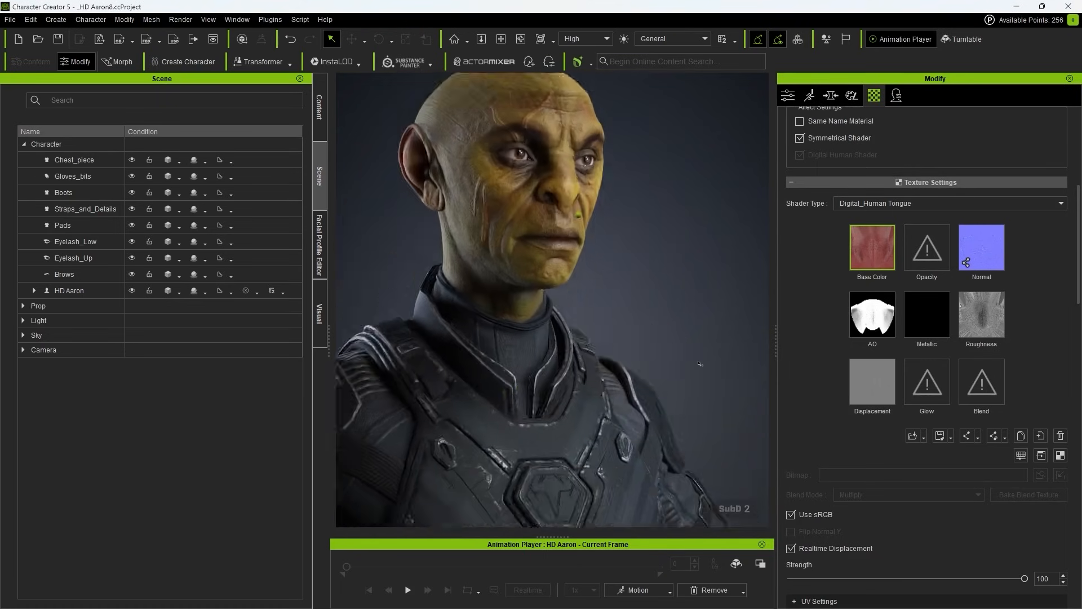
pyautogui.moveTo(699, 363); pyautogui.dragTo(715, 197, button='middle')
pyautogui.moveTo(714, 198); pyautogui.dragTo(679, 202, button='right')
pyautogui.scroll(3, 699, 307)
pyautogui.moveTo(699, 308); pyautogui.dragTo(699, 363, button='right')
pyautogui.scroll(-3, 699, 363)
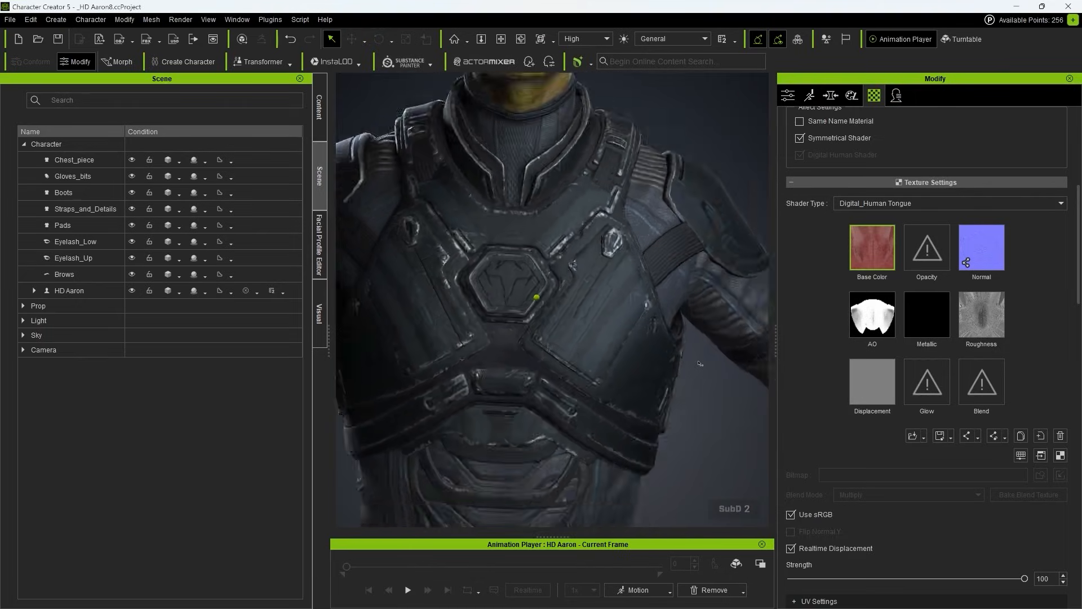
# Step: Examine the imported textures over the whole suit, from the chest armour down to the belt, thigh plates, knees and back up
pyautogui.scroll(-4, 700, 364)
pyautogui.moveTo(700, 363); pyautogui.dragTo(700, 282, button='middle')
pyautogui.moveTo(700, 363); pyautogui.dragTo(685, 364, button='right')
pyautogui.moveTo(700, 281); pyautogui.dragTo(676, 394, button='middle')
pyautogui.scroll(4, 699, 363)
pyautogui.moveTo(699, 363); pyautogui.dragTo(733, 355, button='right')
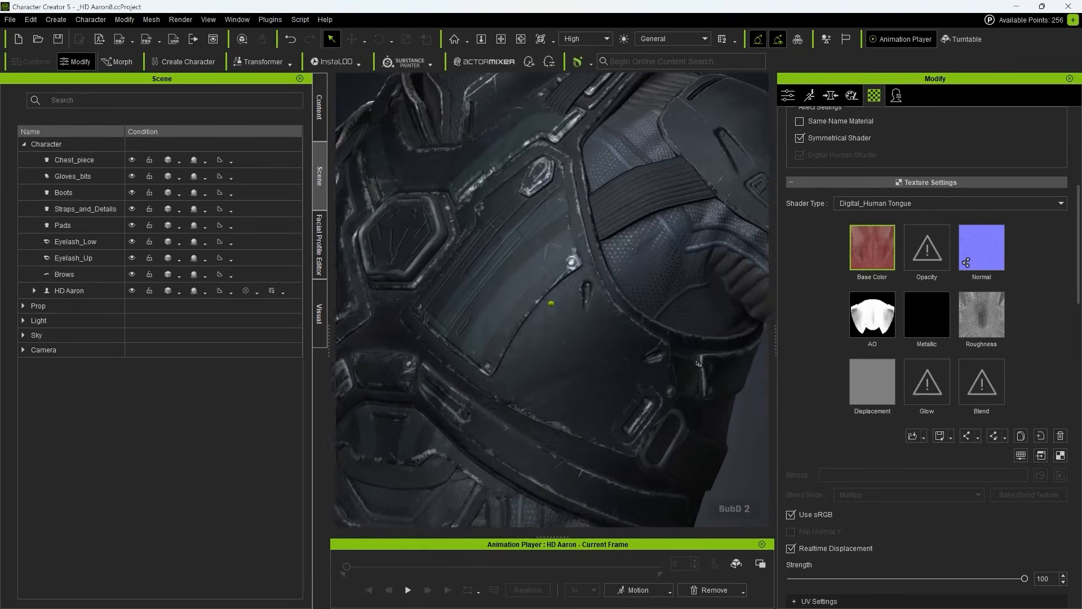
pyautogui.scroll(-4, 699, 363)
pyautogui.moveTo(699, 363); pyautogui.dragTo(699, 107, button='middle')
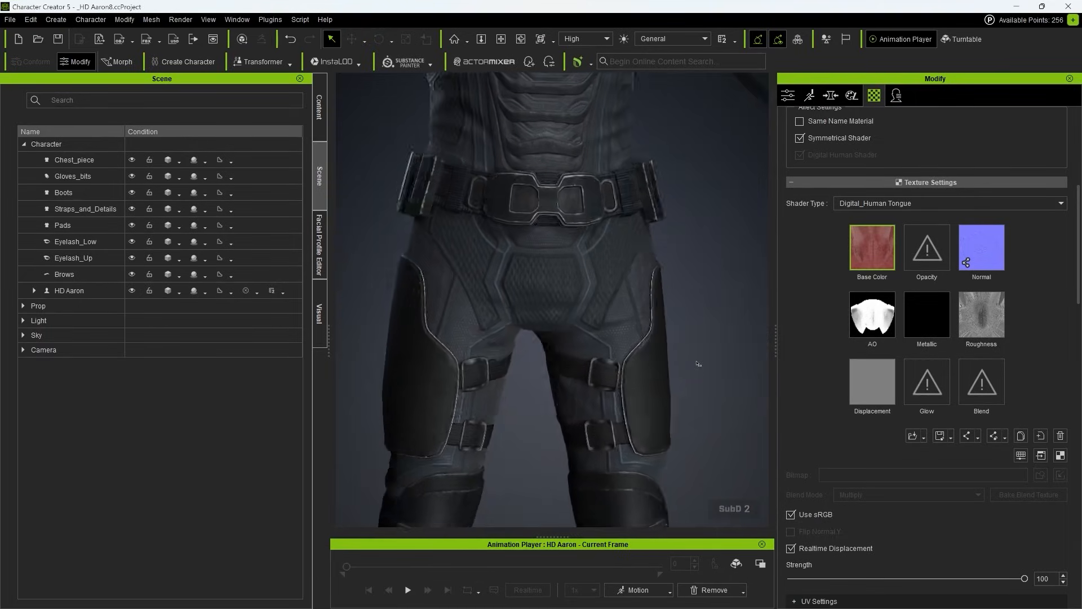
pyautogui.moveTo(699, 363); pyautogui.dragTo(733, 361, button='right')
pyautogui.moveTo(699, 364); pyautogui.dragTo(699, 322, button='middle')
pyautogui.moveTo(699, 364); pyautogui.dragTo(690, 364, button='right')
pyautogui.moveTo(699, 363); pyautogui.dragTo(834, 282, button='middle')
pyautogui.scroll(3, 698, 364)
pyautogui.moveTo(699, 364); pyautogui.dragTo(750, 361, button='right')
pyautogui.scroll(2, 698, 364)
pyautogui.moveTo(699, 363); pyautogui.dragTo(339, 597, button='middle')
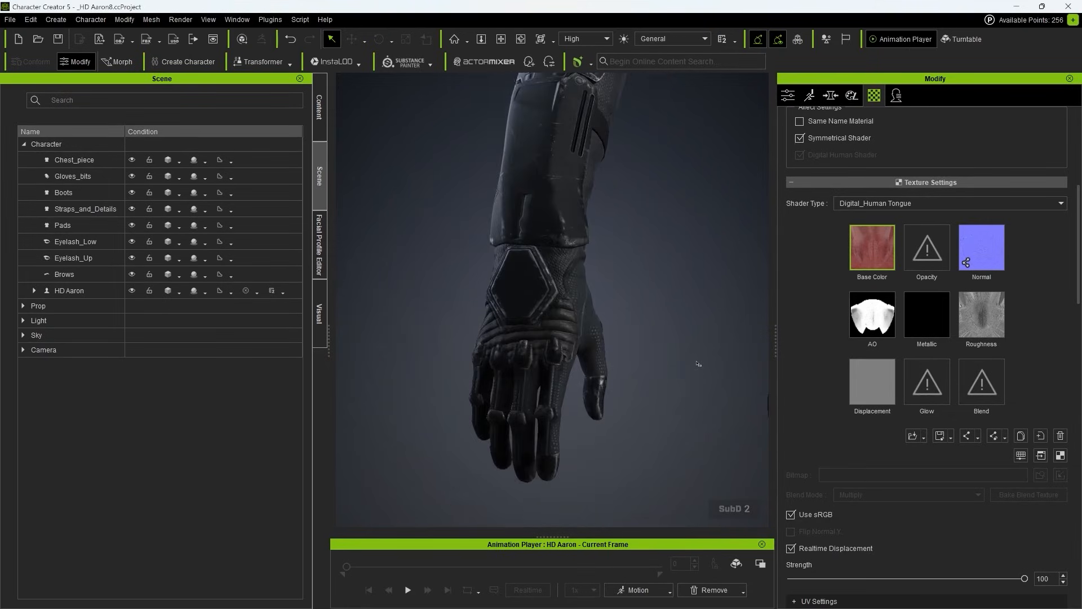
pyautogui.scroll(-5, 699, 363)
pyautogui.moveTo(699, 363); pyautogui.dragTo(834, 363, button='right')
pyautogui.scroll(2, 699, 364)
pyautogui.moveTo(699, 363); pyautogui.dragTo(867, 564, button='middle')
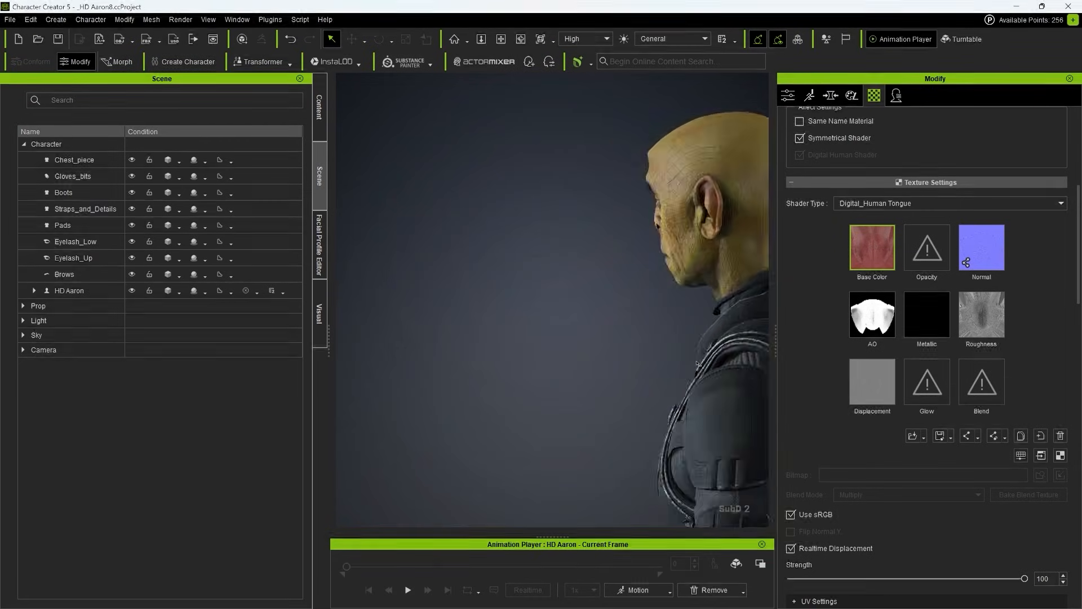
pyautogui.scroll(-2, 699, 363)
pyautogui.moveTo(699, 364); pyautogui.dragTo(845, 364, button='right')
pyautogui.moveTo(698, 364); pyautogui.dragTo(495, 434, button='middle')
pyautogui.scroll(1, 699, 364)
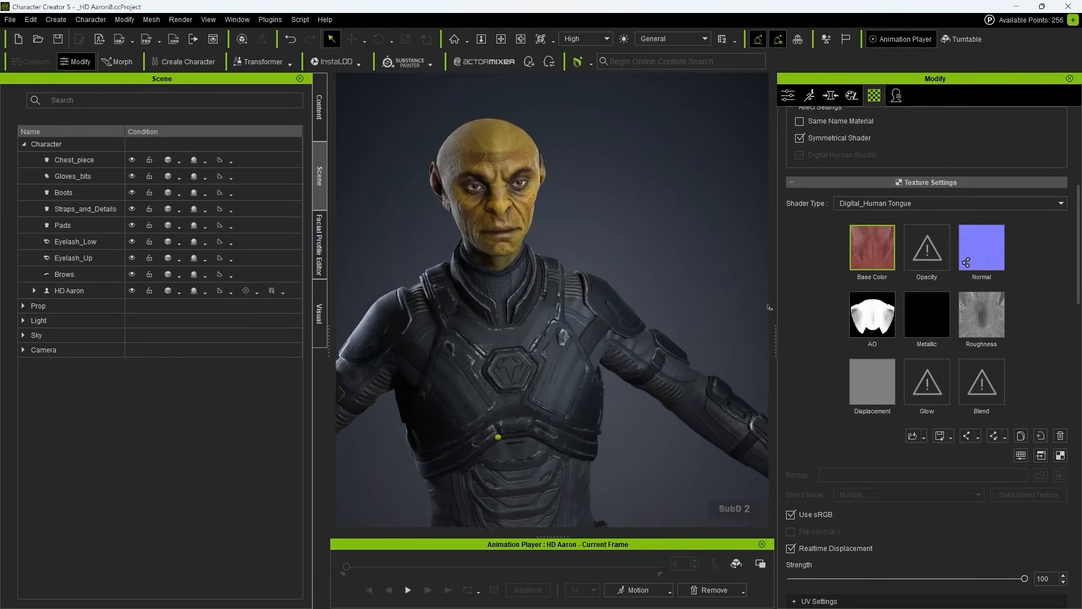
pyautogui.moveTo(495, 435); pyautogui.dragTo(556, 302, button='right')
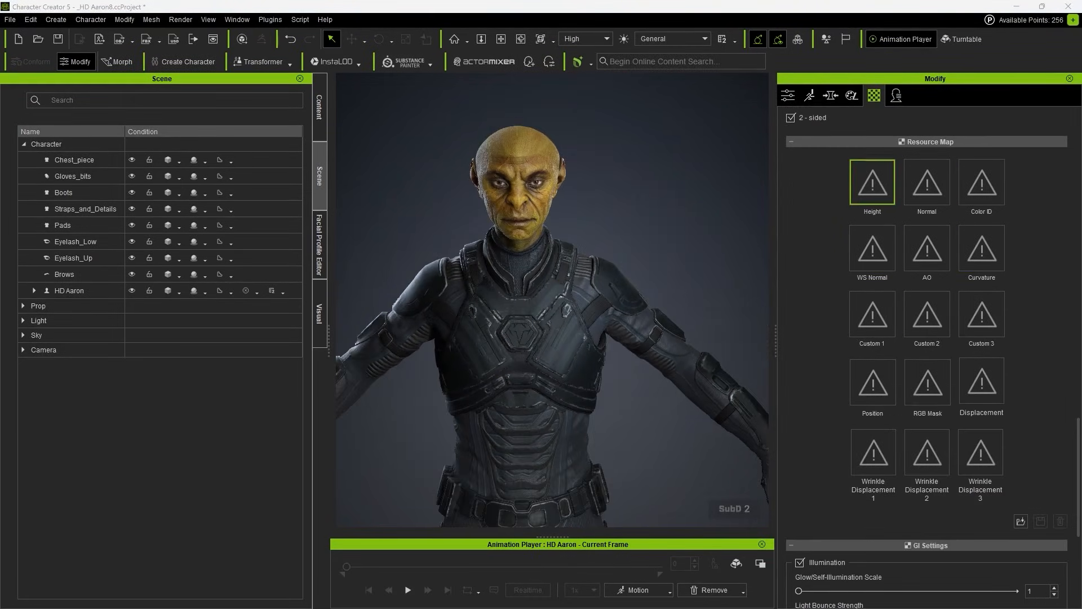
# Step: Apply the dark amber-iris texture as base colour to the left eye materials of CC_Base_Eye, Std_Eye_L and Std_Cornea_L
pyautogui.moveTo(587, 148); pyautogui.dragTo(587, 226, button='middle')
pyautogui.scroll(3, 588, 226)
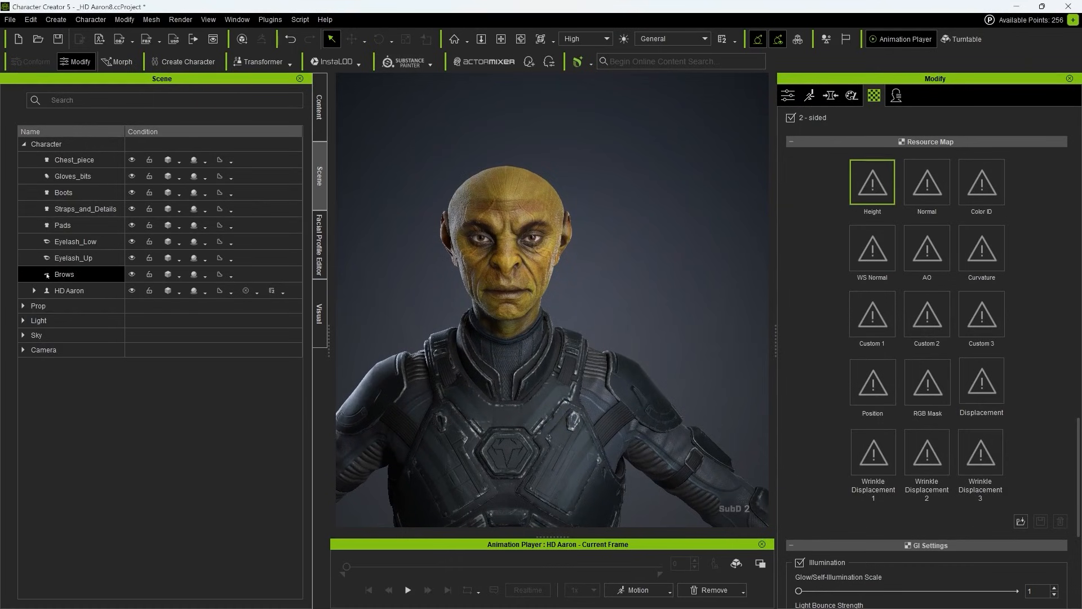
pyautogui.click(35, 292)
pyautogui.click(104, 340)
pyautogui.scroll(12, 876, 193)
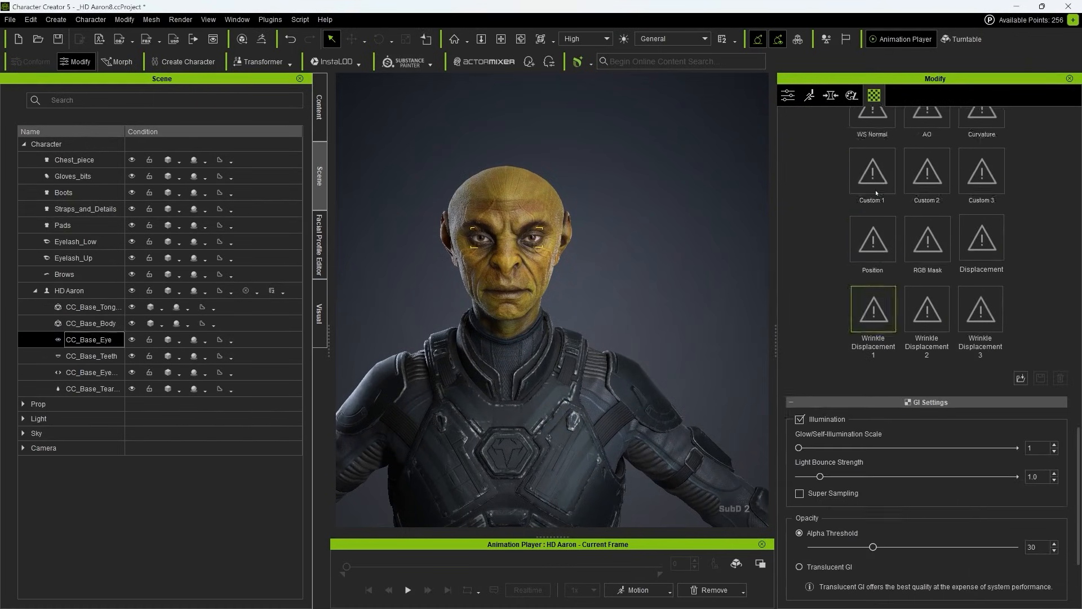
pyautogui.scroll(8, 876, 193)
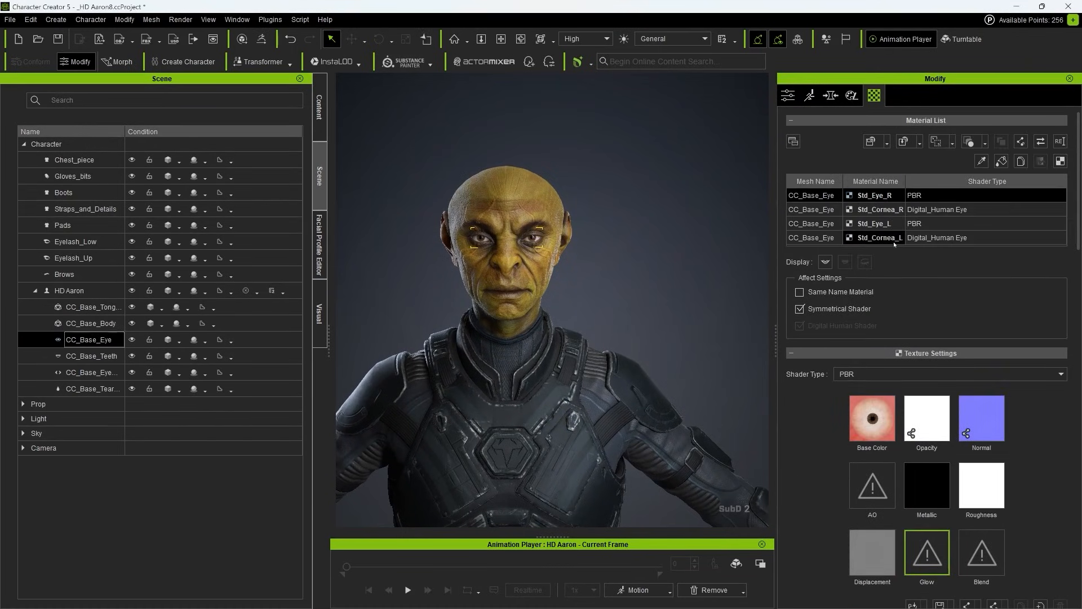
pyautogui.click(894, 241)
pyautogui.click(873, 223)
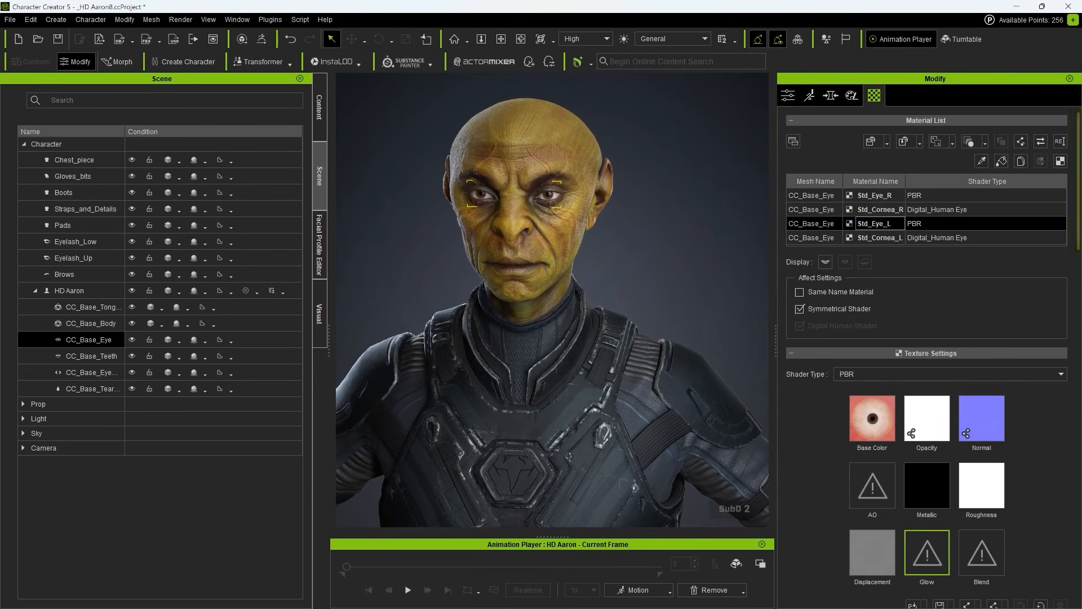
pyautogui.click(868, 239)
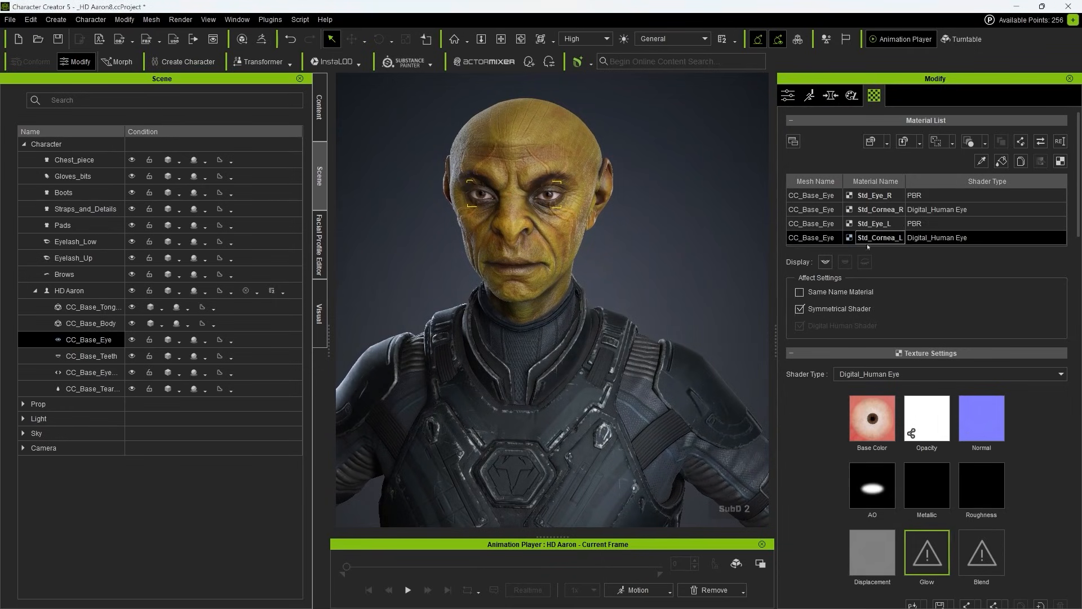
# Step: Apply the same amber-iris texture as base colour to the right eye materials, Std_Eye_R and Std_Cornea_R
pyautogui.doubleClick(563, 227)
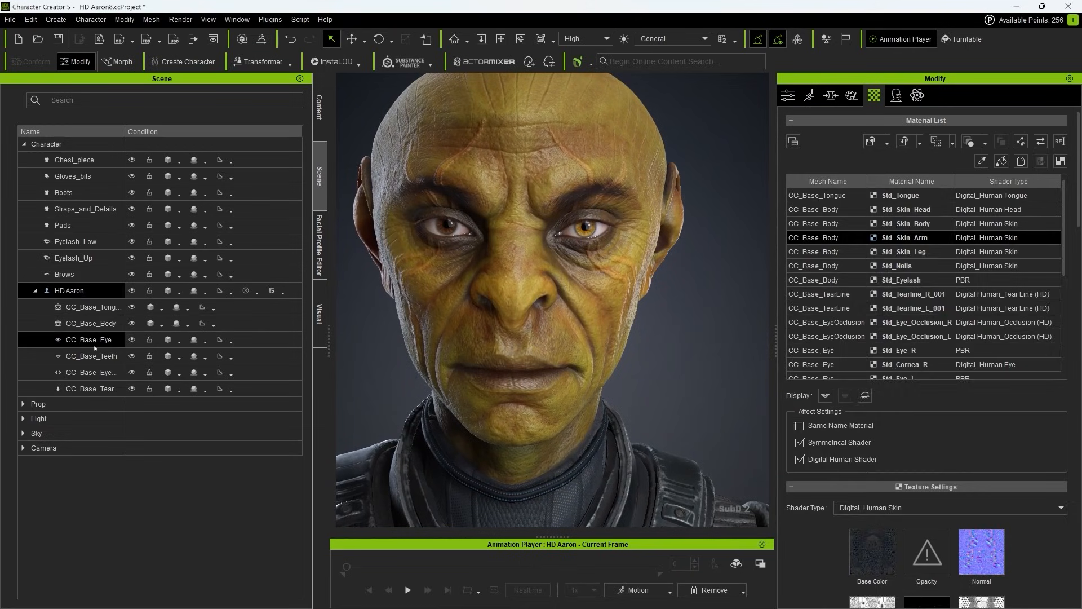
pyautogui.click(94, 345)
pyautogui.click(811, 209)
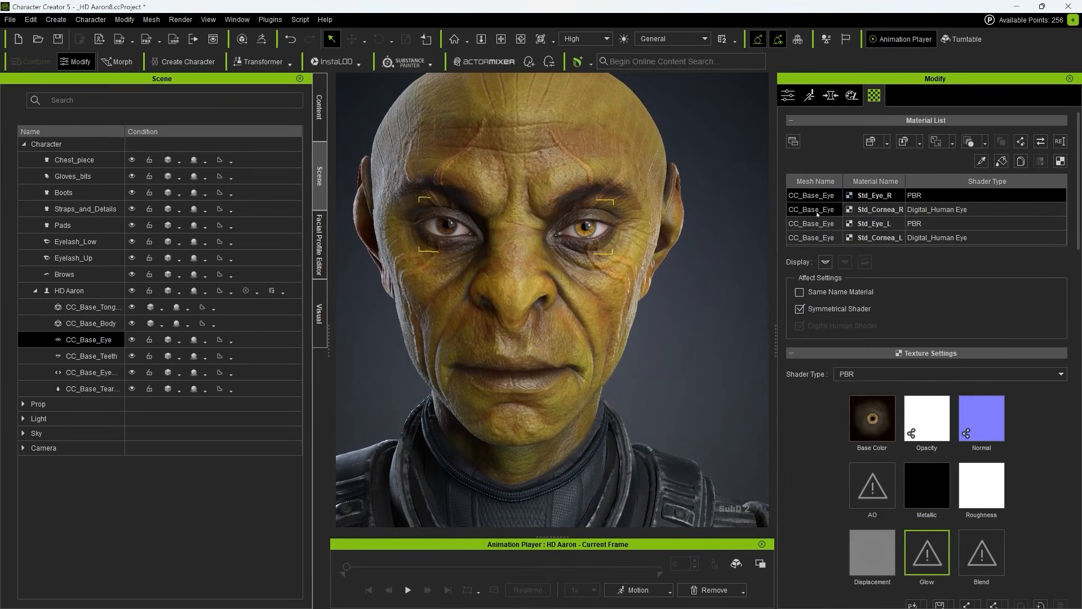
# Step: Replace the Sclera shader texture of both Std_Cornea_R and Std_Cornea_L with the eye 2.png iris texture
pyautogui.scroll(-10, 873, 427)
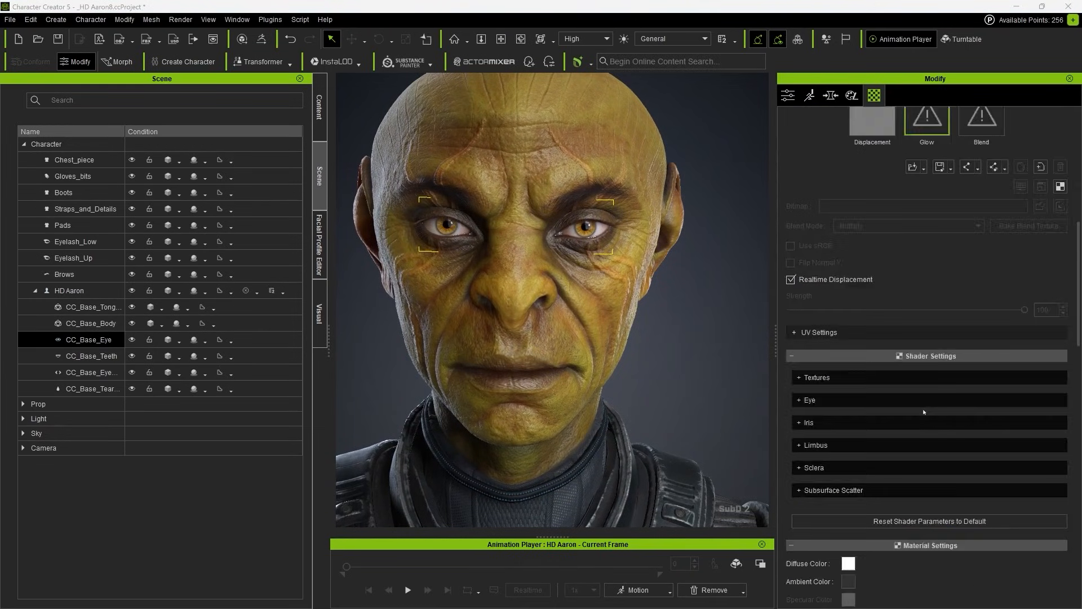
pyautogui.moveTo(928, 272); pyautogui.dragTo(928, 273)
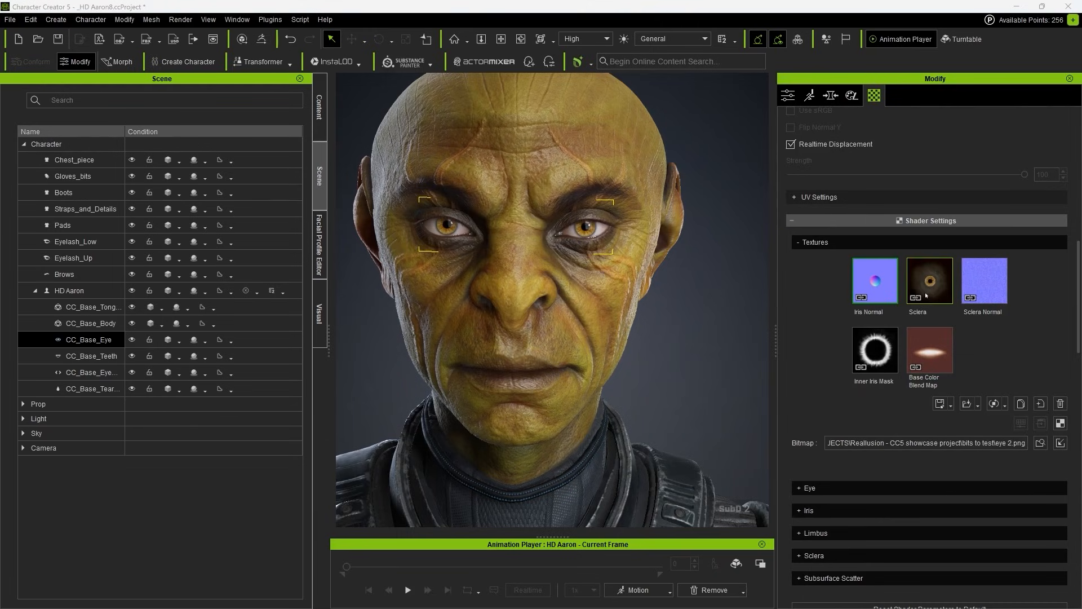
pyautogui.scroll(17, 926, 294)
pyautogui.click(895, 238)
pyautogui.scroll(-14, 889, 357)
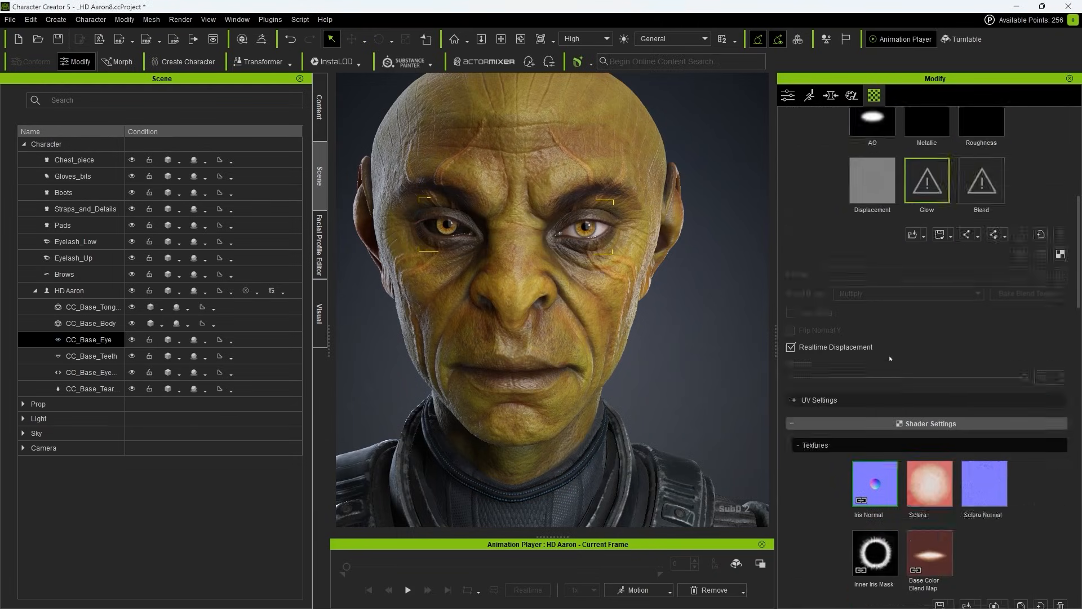
pyautogui.moveTo(930, 333); pyautogui.dragTo(936, 388)
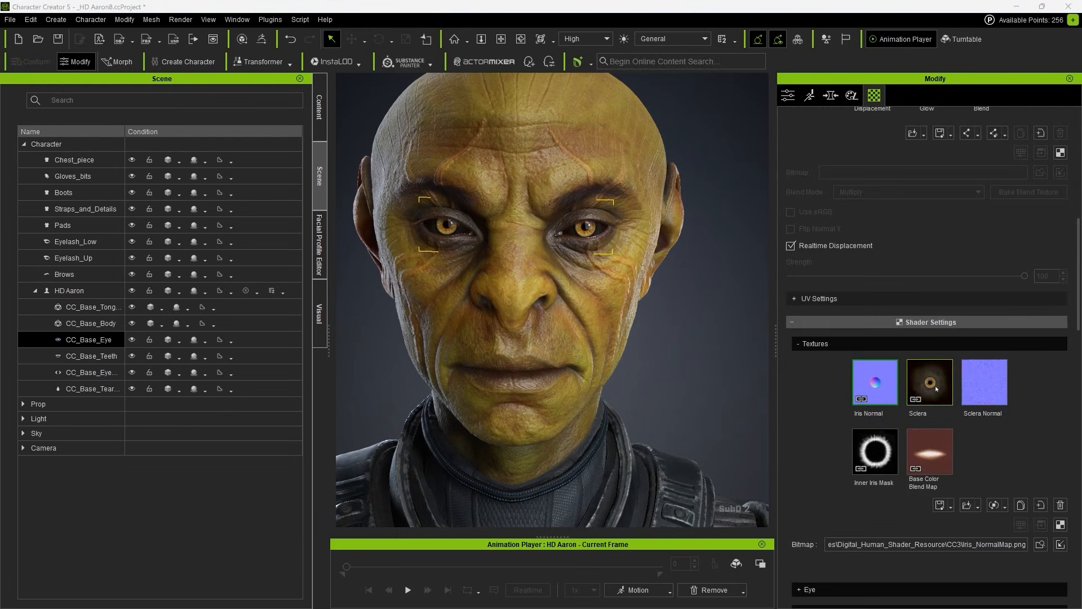
# Step: Set the Pupil Scale in the cornea material's Iris shader settings to 0.999
pyautogui.scroll(-3, 812, 480)
pyautogui.click(813, 485)
pyautogui.scroll(-8, 813, 486)
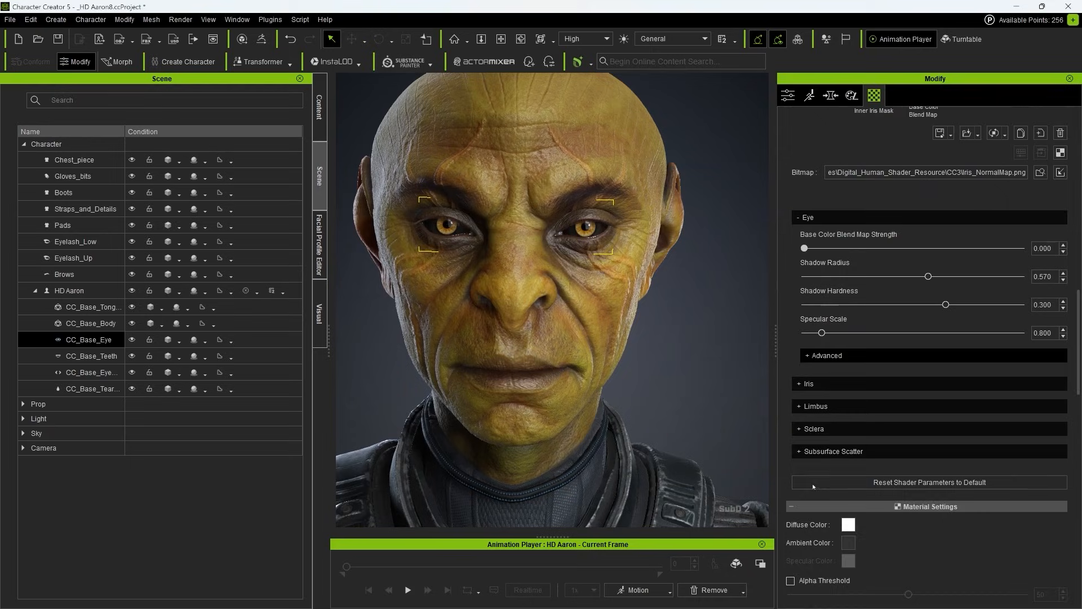
pyautogui.click(811, 384)
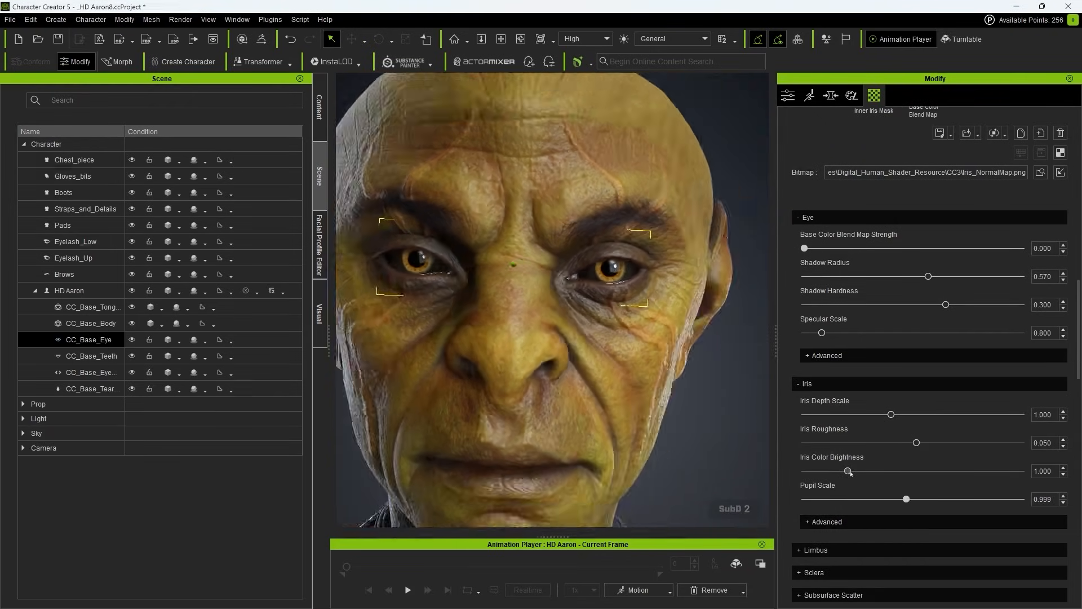
# Step: Examine the head and its new eyes from the side and the front
pyautogui.scroll(-4, 732, 377)
pyautogui.click(668, 341)
pyautogui.scroll(-4, 667, 341)
pyautogui.moveTo(699, 286); pyautogui.dragTo(631, 295, button='right')
pyautogui.scroll(6, 699, 286)
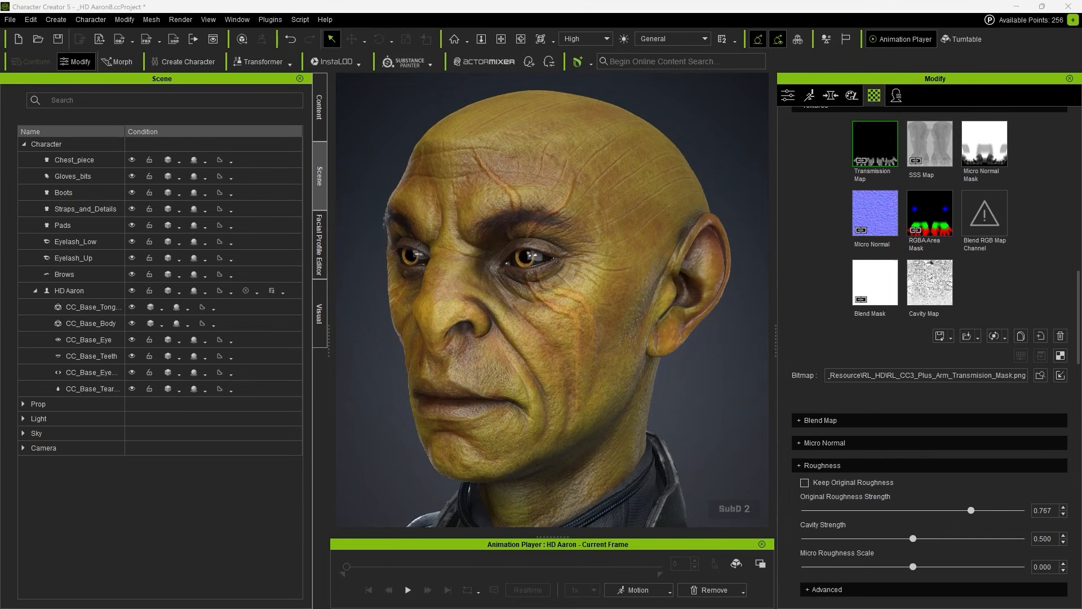
pyautogui.scroll(-4, 686, 391)
pyautogui.moveTo(685, 391); pyautogui.dragTo(735, 372, button='right')
# Step: Replace the expression-wrinkle diffuse maps of Wrinkle Sets 1, 2 and 3 with the alien's yellow head texture
pyautogui.click(899, 95)
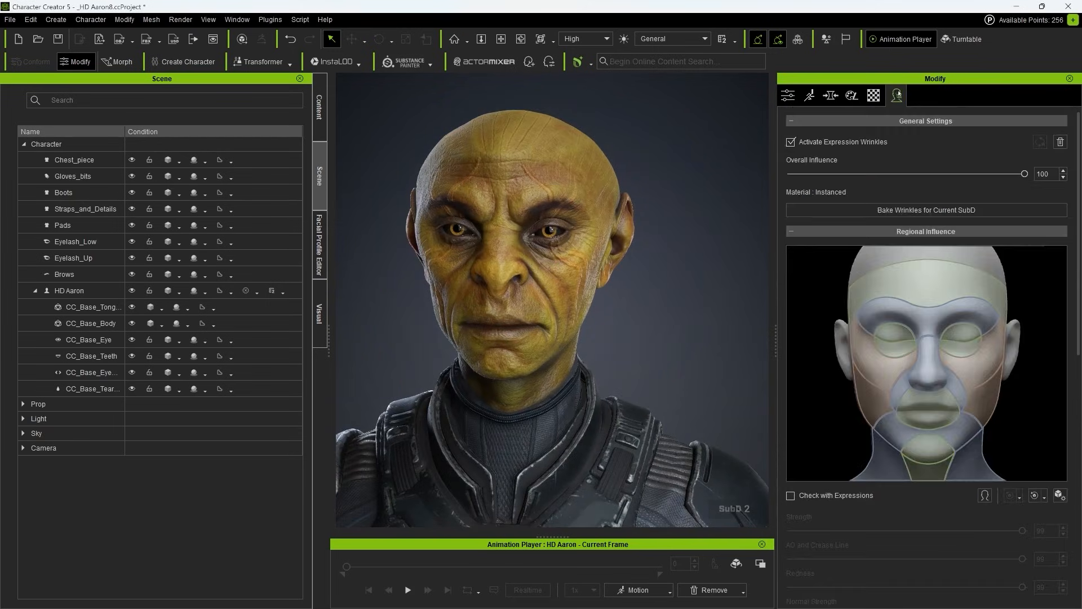
pyautogui.scroll(-10, 924, 319)
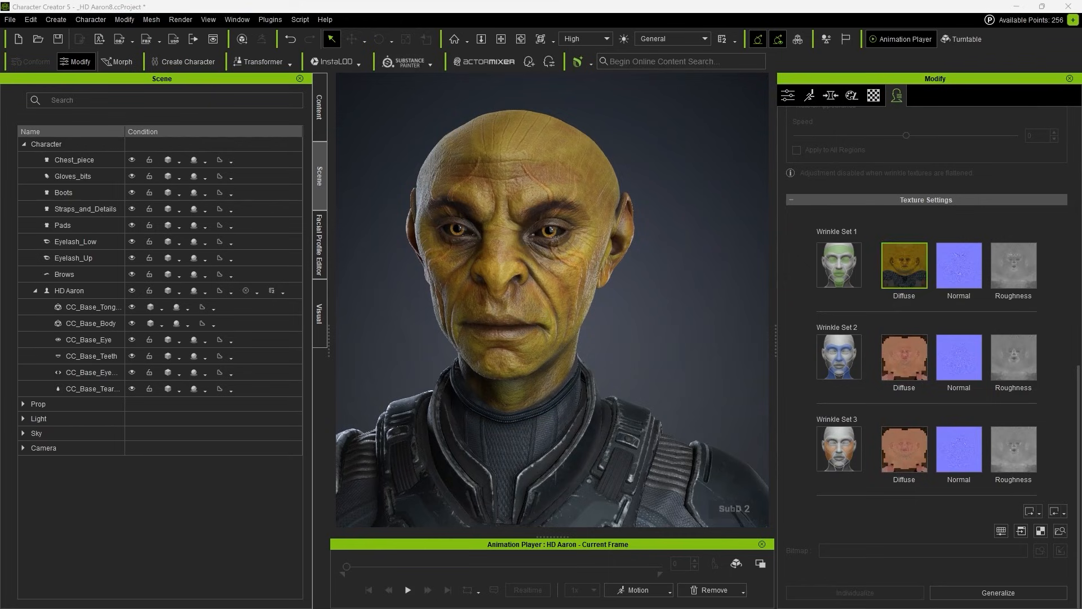
pyautogui.moveTo(935, 311); pyautogui.dragTo(903, 357)
pyautogui.moveTo(936, 320); pyautogui.dragTo(903, 447)
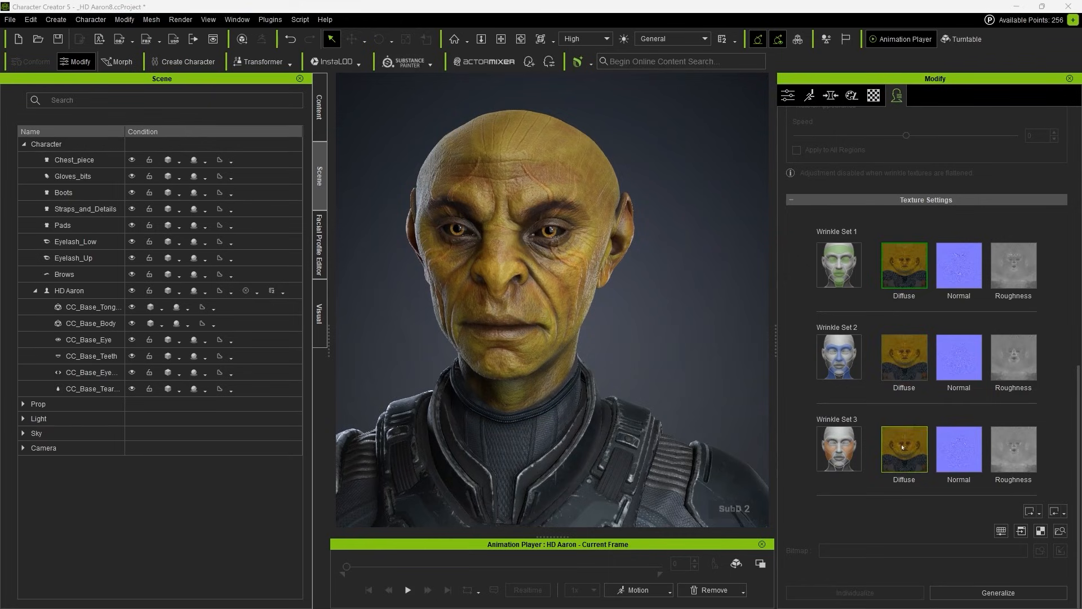
# Step: Open the facial expression editor for the character
pyautogui.scroll(10, 868, 158)
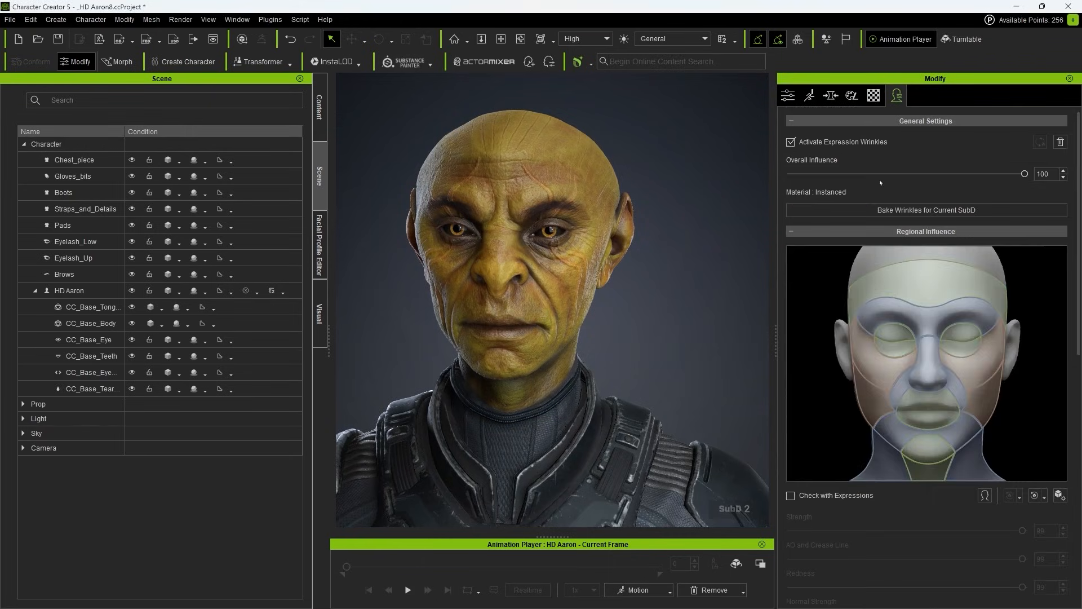
pyautogui.click(831, 95)
pyautogui.click(911, 201)
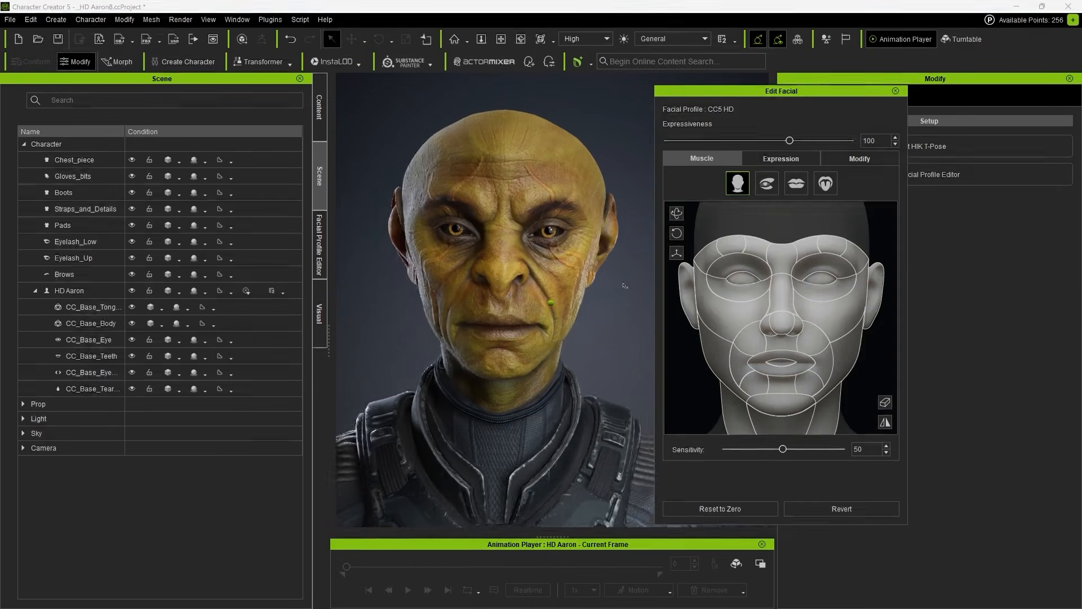
# Step: Test the facial deformation with the chin and brow muscle controls, and revert the face to its starting pose
pyautogui.moveTo(782, 404); pyautogui.dragTo(817, 301)
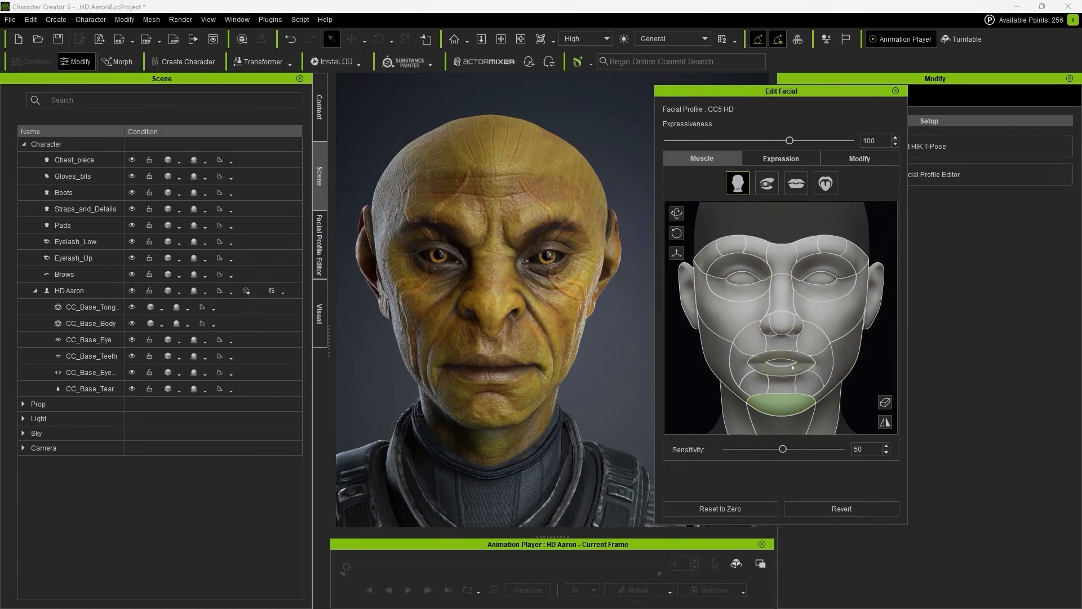
pyautogui.moveTo(790, 253); pyautogui.dragTo(790, 422)
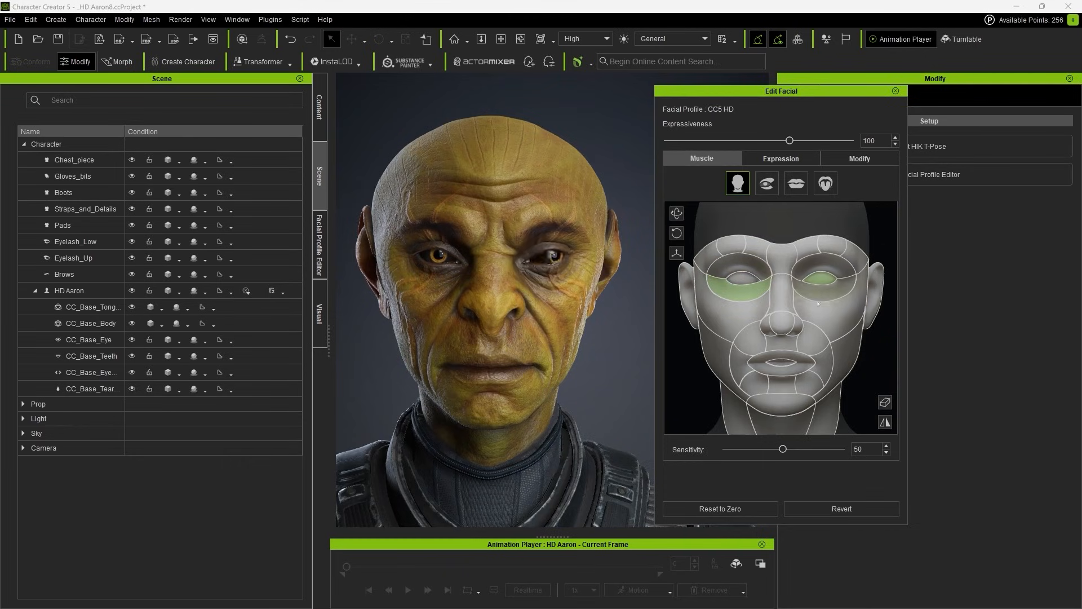
pyautogui.click(840, 507)
# Step: Try steering the character's gaze with the eye muscle control while checking the eyes up close
pyautogui.moveTo(819, 278); pyautogui.dragTo(831, 242)
pyautogui.scroll(3, 565, 308)
pyautogui.moveTo(565, 308); pyautogui.dragTo(612, 290, button='right')
pyautogui.scroll(3, 611, 290)
pyautogui.moveTo(819, 279); pyautogui.dragTo(776, 312)
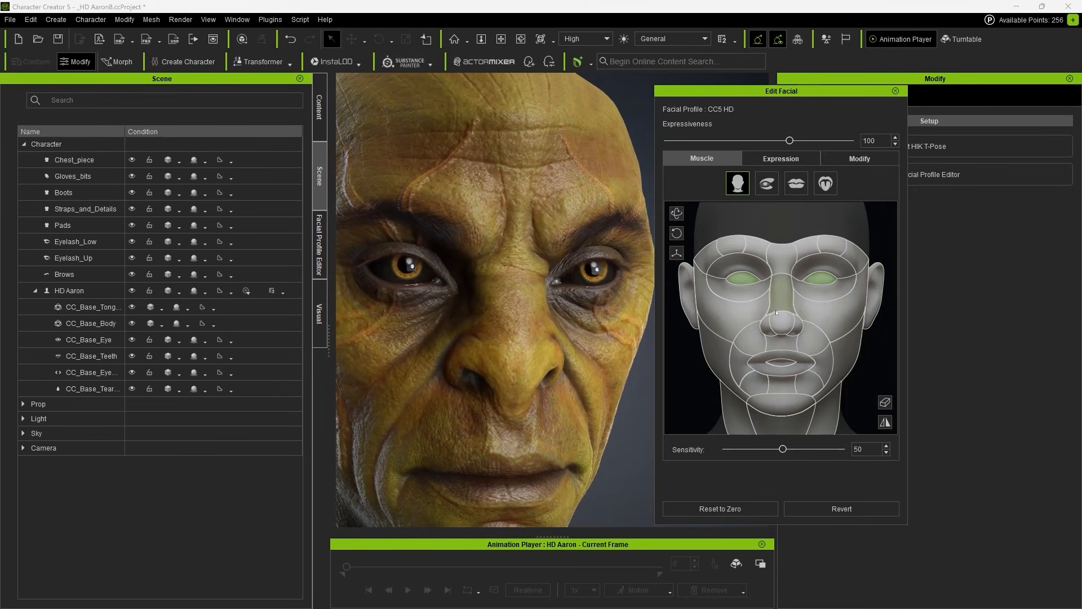
# Step: Choose the 03-Angry expression style and try the A10_Angry and A11_Angry presets on the face
pyautogui.click(789, 158)
pyautogui.click(810, 178)
pyautogui.click(755, 205)
pyautogui.click(749, 330)
pyautogui.click(802, 329)
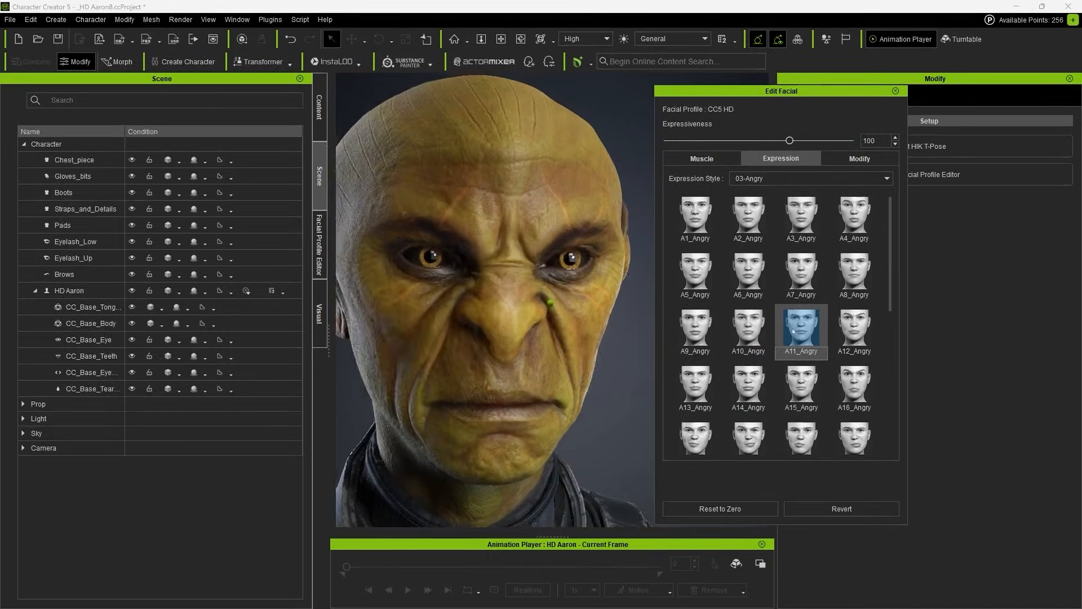
# Step: Compare further angry presets, including A14_Angry, A13_Angry and A9_Angry, and apply A12_Angry
pyautogui.click(746, 383)
pyautogui.click(695, 383)
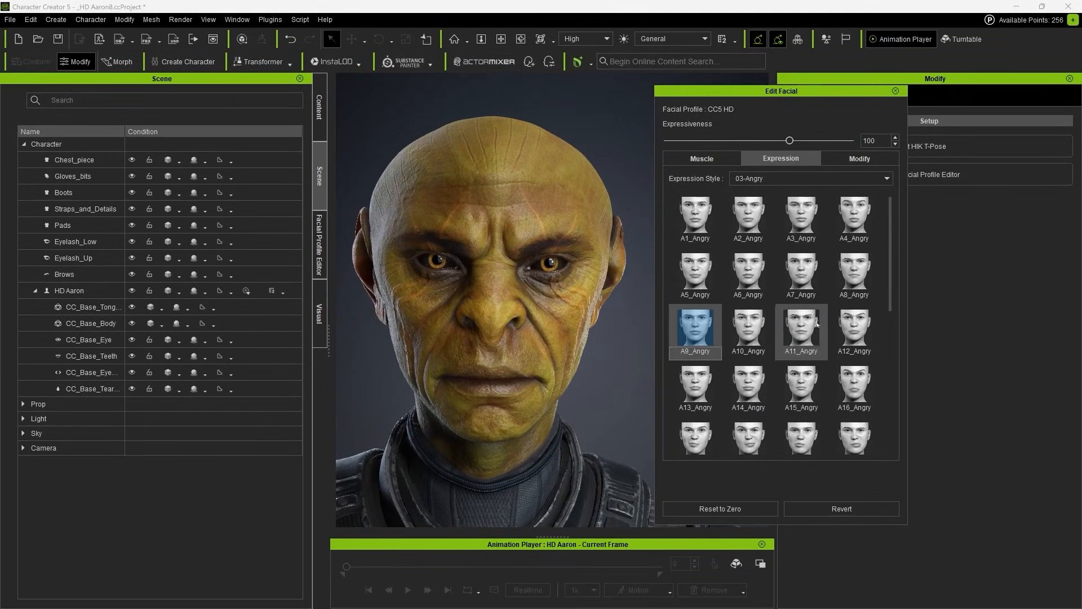
pyautogui.click(854, 327)
pyautogui.click(818, 327)
pyautogui.click(854, 327)
# Step: Raise the outer brows and curl the upper lip on one side with the muscle controls
pyautogui.click(701, 158)
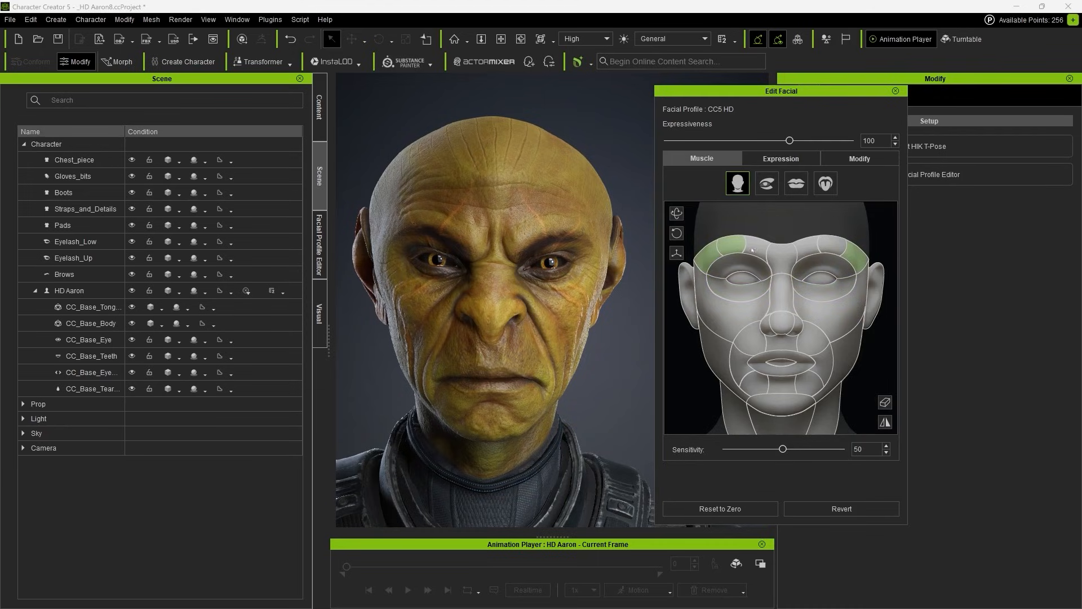
pyautogui.moveTo(828, 236)
pyautogui.mouseDown()
pyautogui.moveTo(829, 246)
pyautogui.moveTo(840, 229)
pyautogui.moveTo(831, 239)
pyautogui.mouseUp()
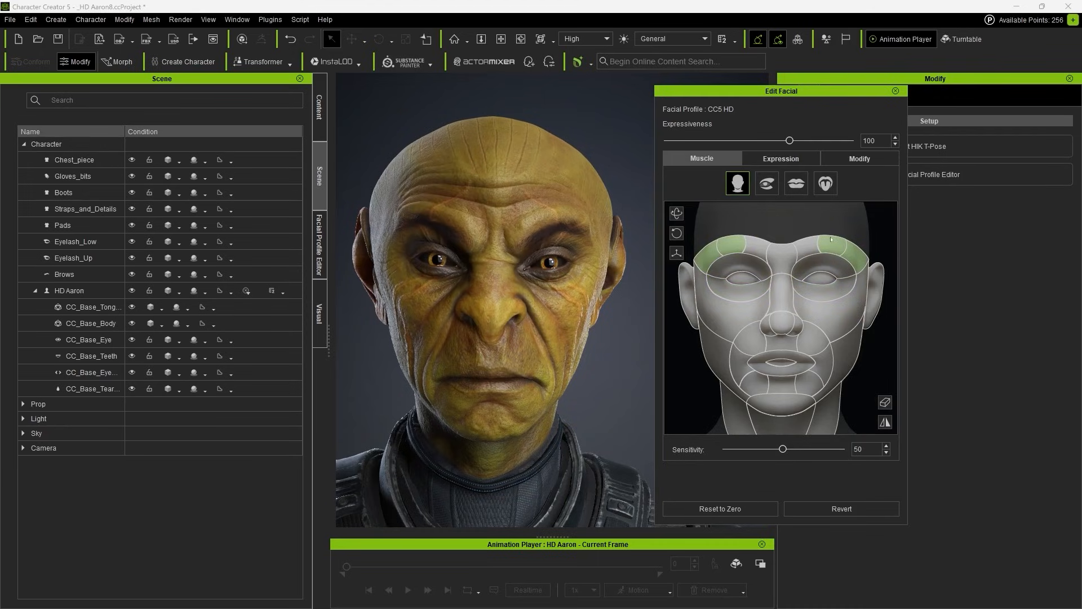
pyautogui.moveTo(820, 333); pyautogui.dragTo(833, 293)
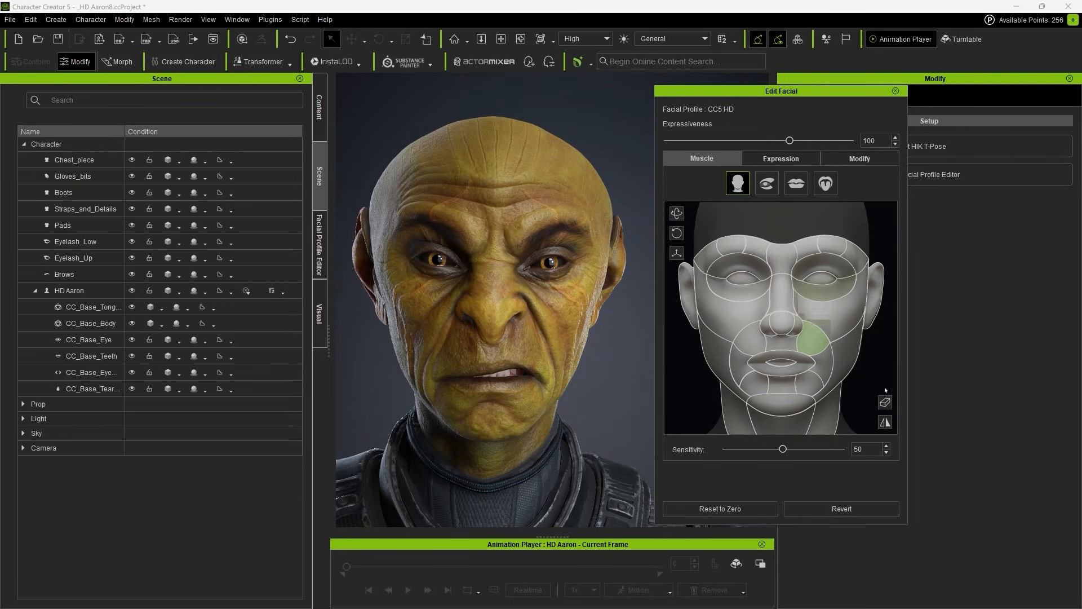
# Step: Lower the jaw to open the mouth, adjust the nose muscle, and view the snarling face from another angle
pyautogui.moveTo(788, 400); pyautogui.dragTo(817, 425)
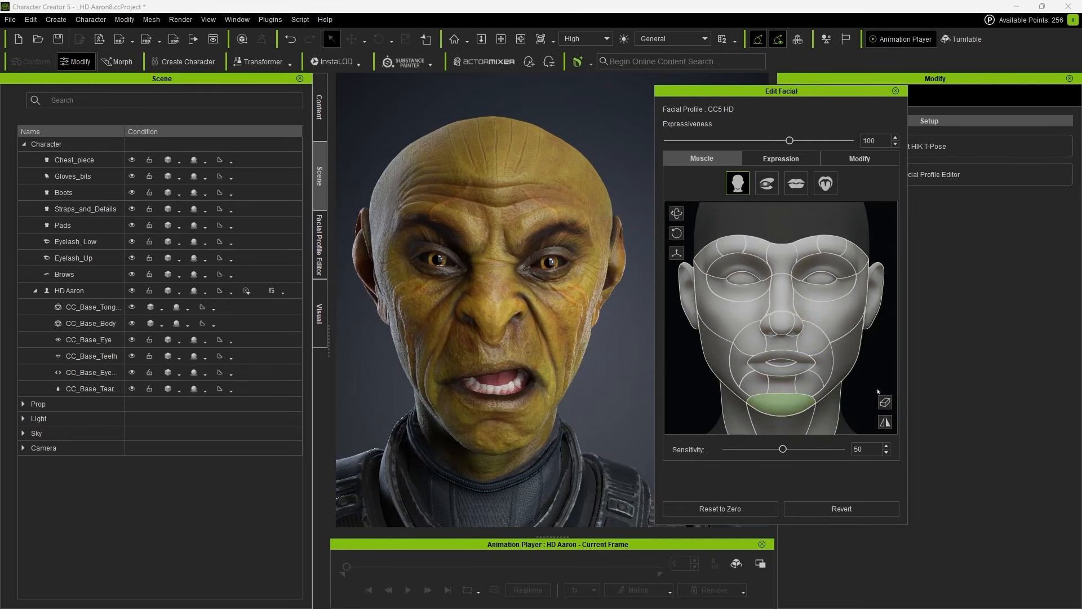
pyautogui.moveTo(785, 312); pyautogui.dragTo(820, 258)
pyautogui.moveTo(563, 383); pyautogui.dragTo(476, 386, button='right')
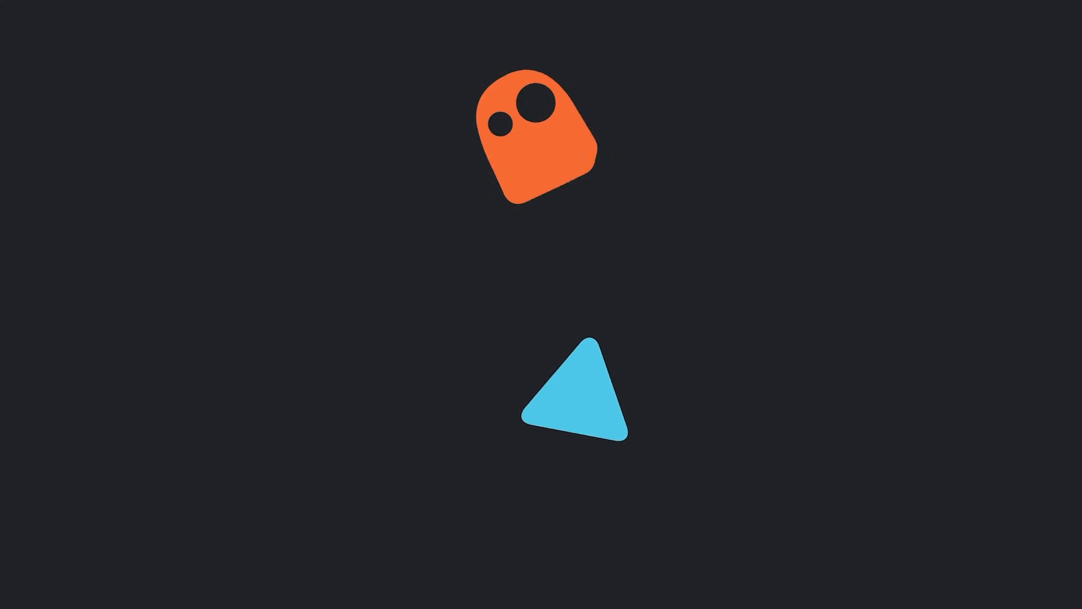